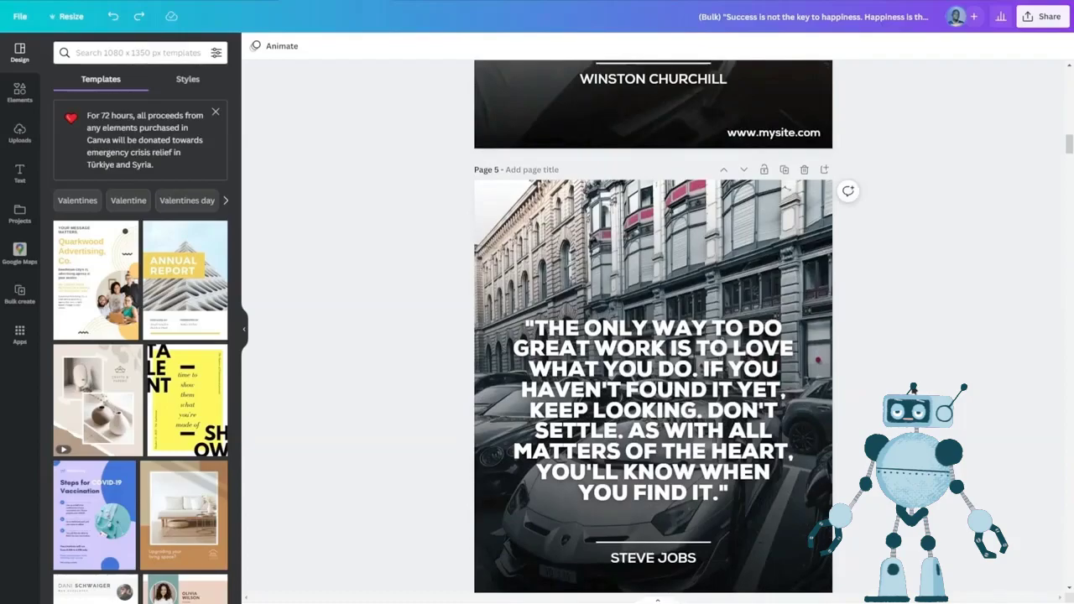
- Look through the finished quote posts in Canva, including the page overview and pages 13 and 14, alongside the ChatGPT quote table
{"action": "scroll", "coordinate": [653, 327], "scroll_direction": "up", "scroll_amount": 5}
{"action": "scroll", "coordinate": [336, 176], "scroll_direction": "up", "scroll_amount": 5}
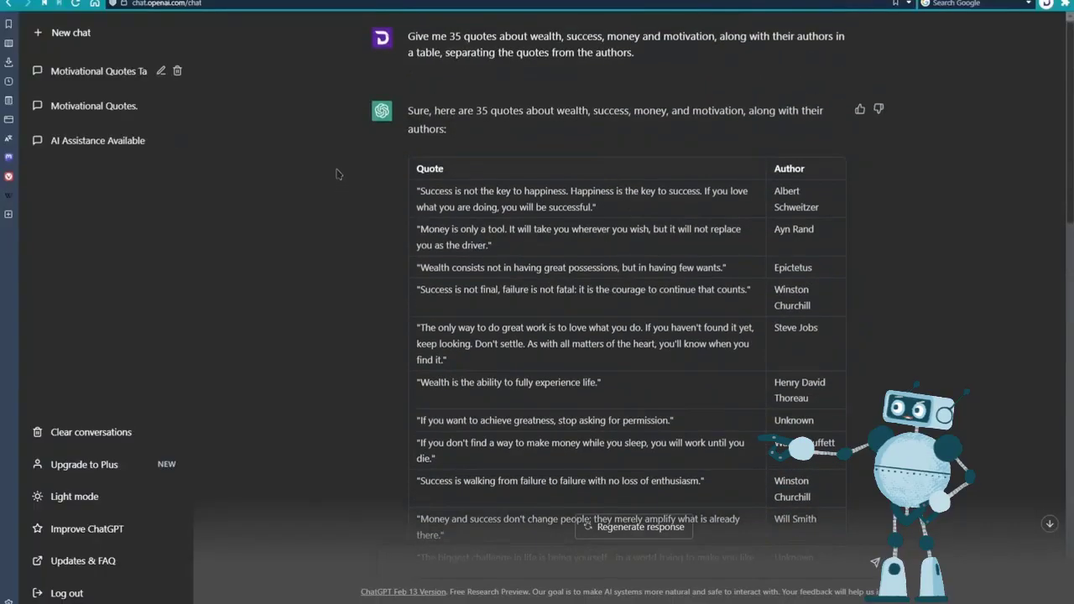
{"action": "scroll", "coordinate": [336, 171], "scroll_direction": "down", "scroll_amount": 10}
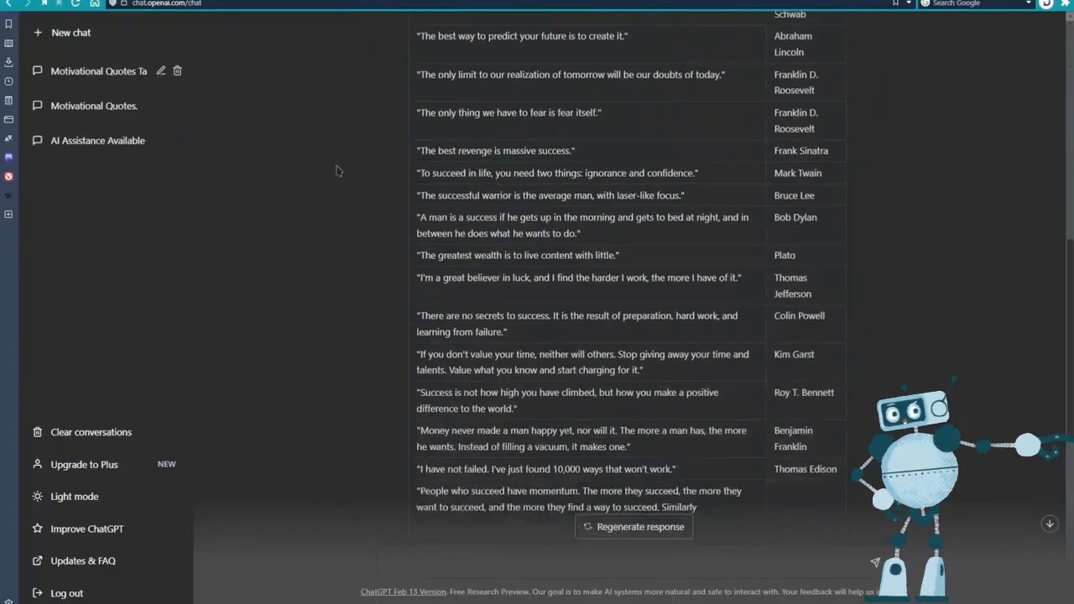
{"action": "scroll", "coordinate": [336, 171], "scroll_direction": "up", "scroll_amount": 15}
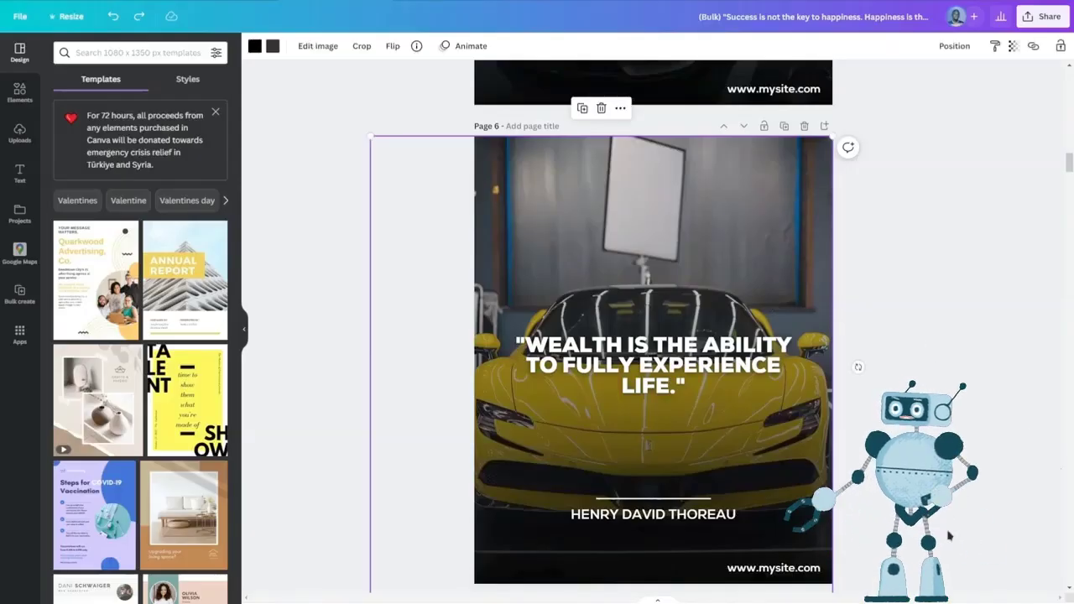
{"action": "key", "text": "ctrl+alt+3"}
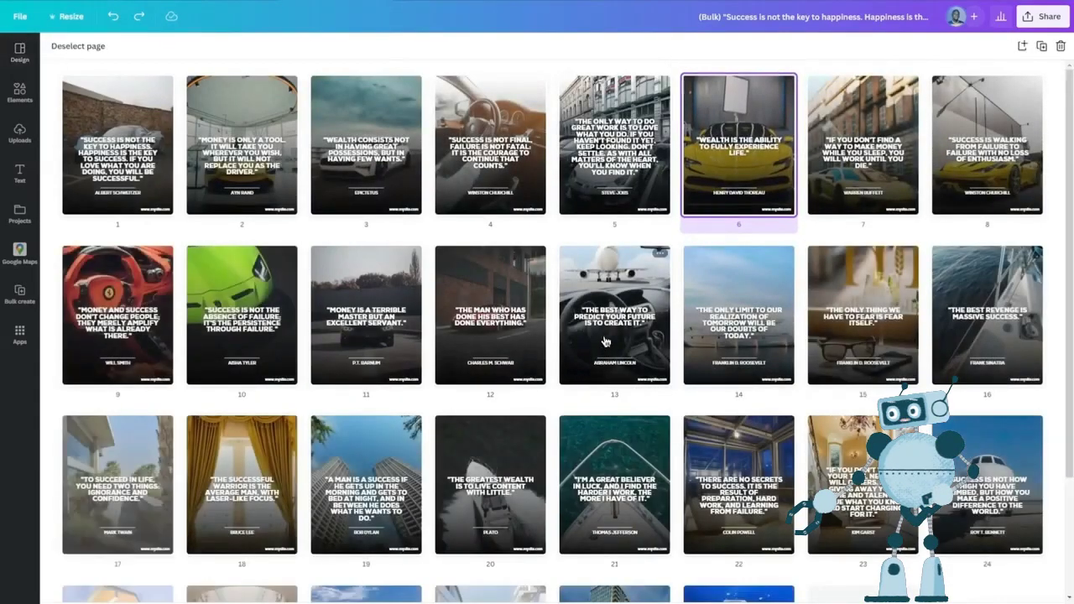
{"action": "double_click", "coordinate": [606, 340]}
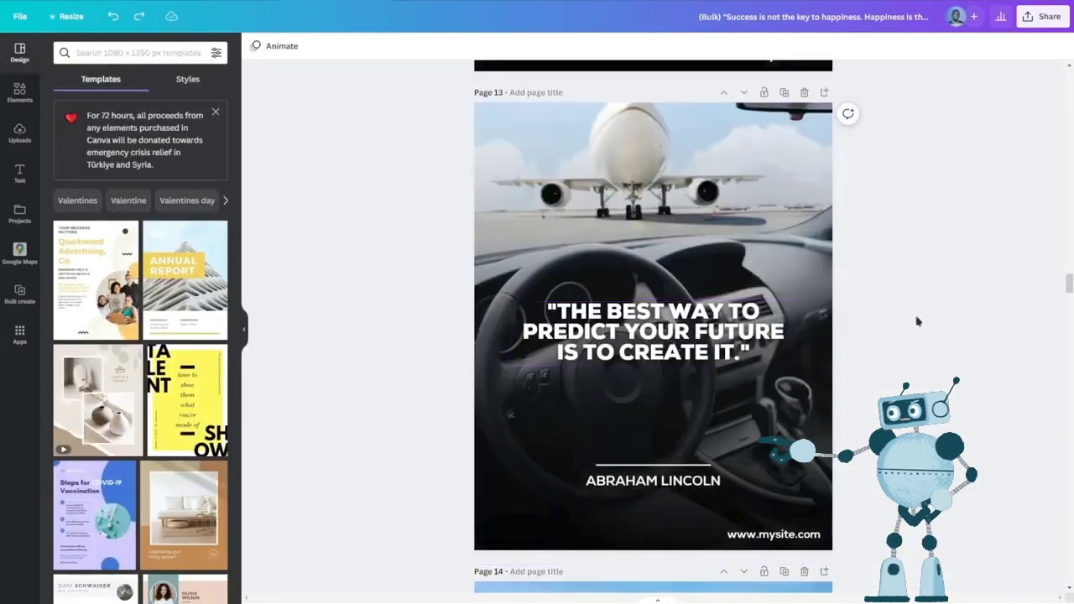
{"action": "scroll", "coordinate": [939, 321], "scroll_direction": "down", "scroll_amount": 5}
{"action": "left_click", "coordinate": [705, 329]}
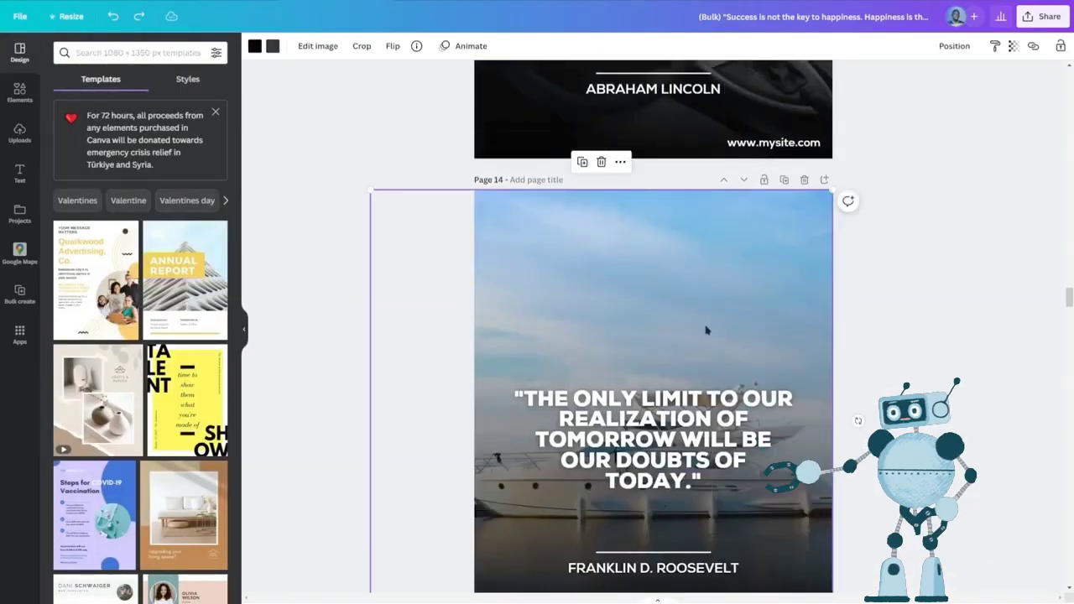
{"action": "scroll", "coordinate": [705, 330], "scroll_direction": "down", "scroll_amount": 2}
{"action": "left_click", "coordinate": [653, 309]}
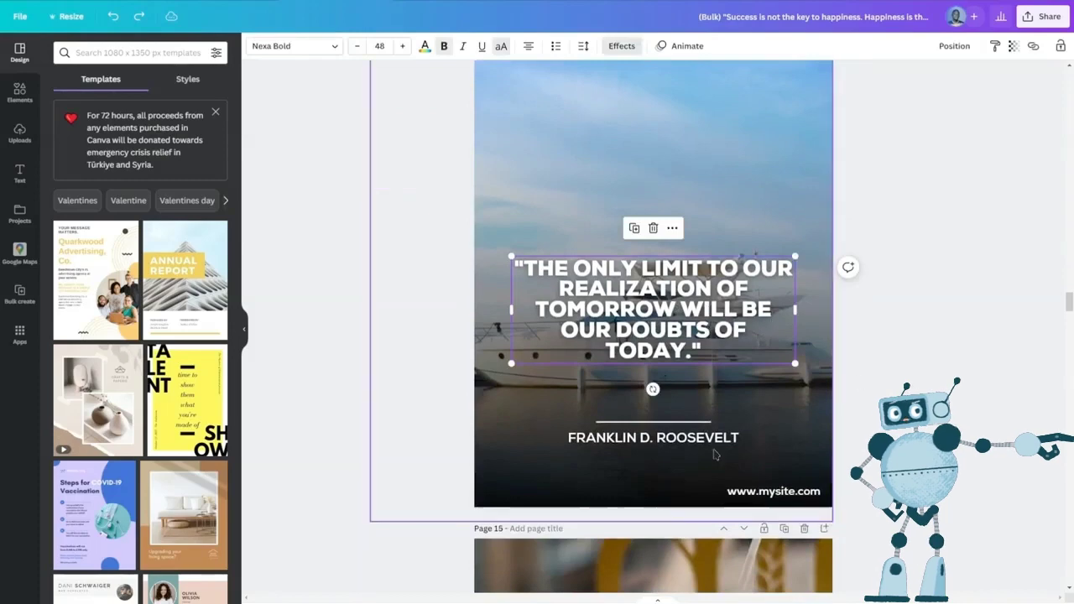
{"action": "left_click", "coordinate": [653, 437]}
{"action": "left_click", "coordinate": [862, 426]}
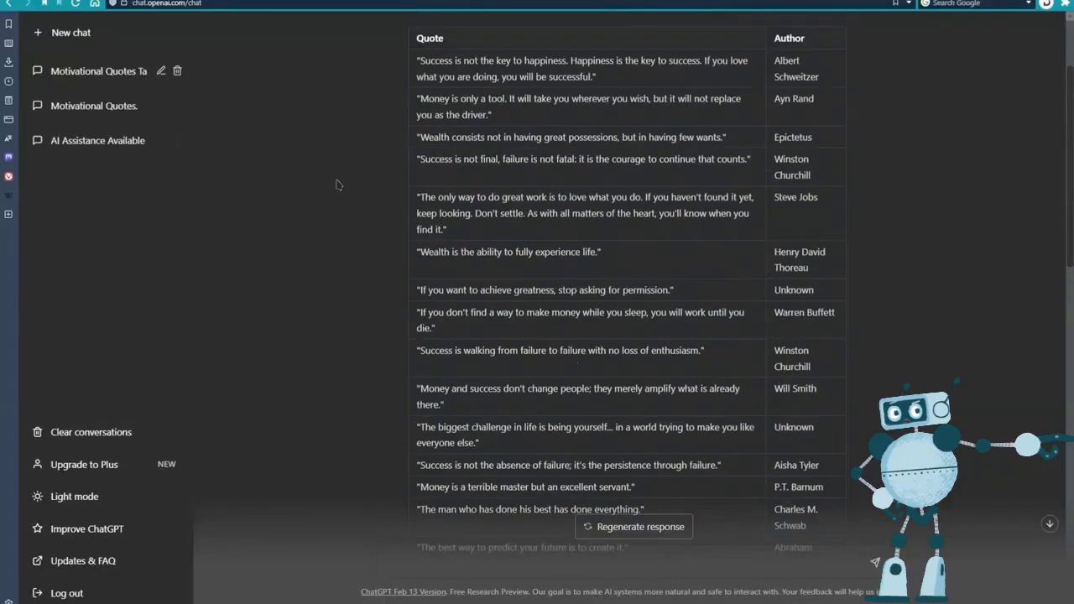
- Examine the ChatGPT table of quotes and authors and the red-gradient version of the quote posts made from it
{"action": "scroll", "coordinate": [336, 176], "scroll_direction": "up", "scroll_amount": 2}
{"action": "scroll", "coordinate": [336, 172], "scroll_direction": "down", "scroll_amount": 5}
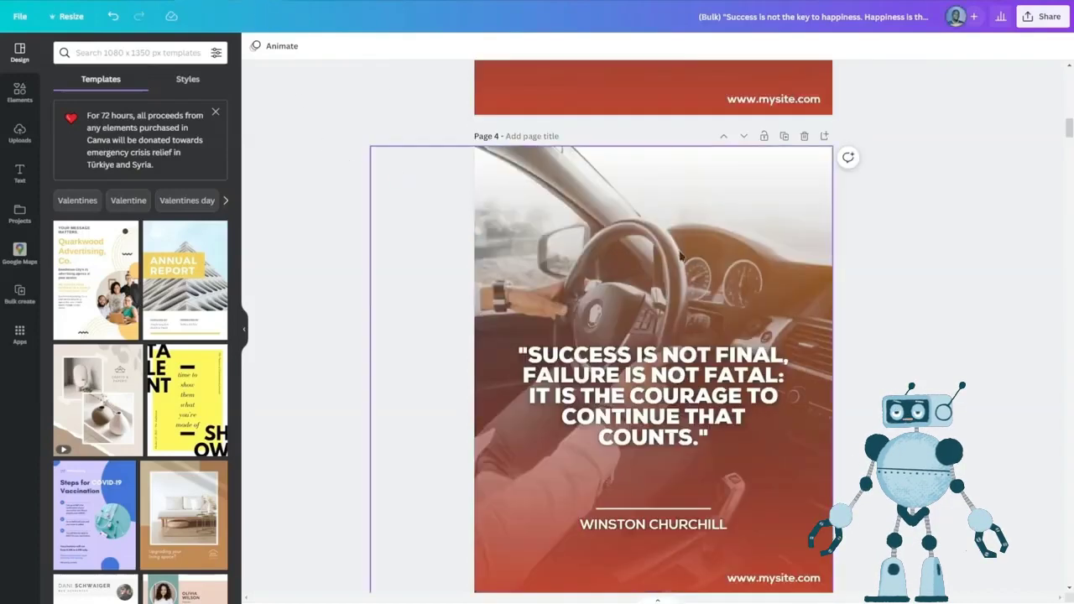
{"action": "scroll", "coordinate": [679, 257], "scroll_direction": "down", "scroll_amount": 5}
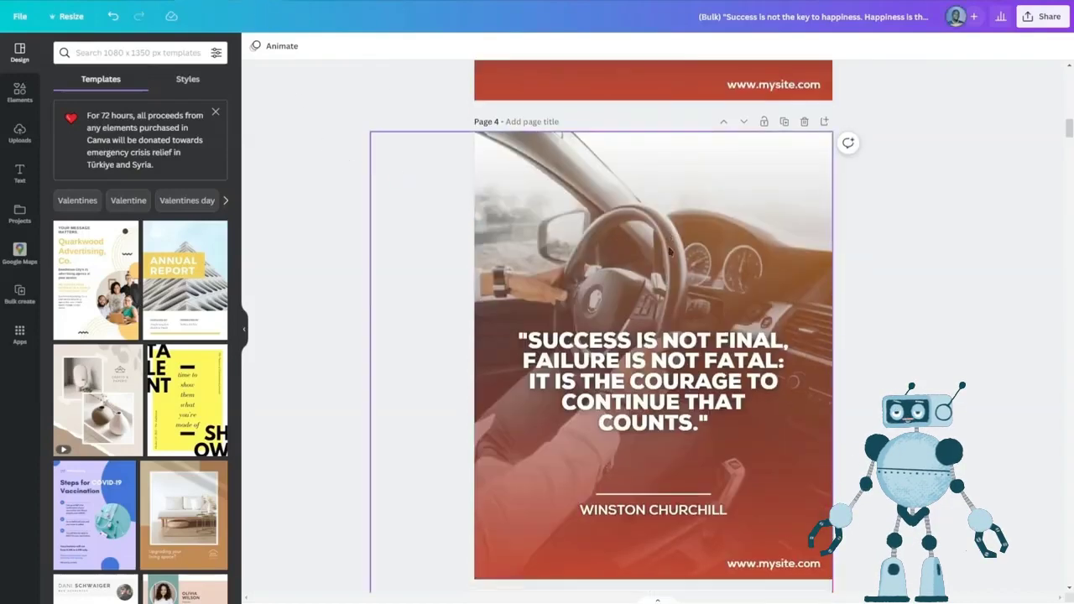
{"action": "scroll", "coordinate": [696, 271], "scroll_direction": "down", "scroll_amount": 5}
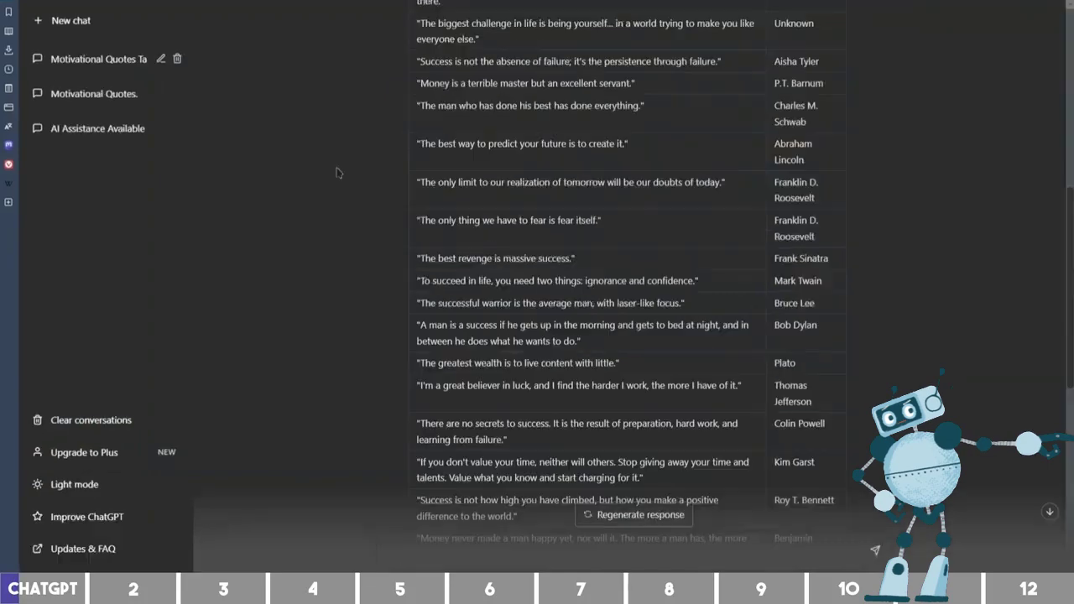
{"action": "scroll", "coordinate": [337, 173], "scroll_direction": "up", "scroll_amount": 5}
{"action": "scroll", "coordinate": [336, 172], "scroll_direction": "up", "scroll_amount": 2}
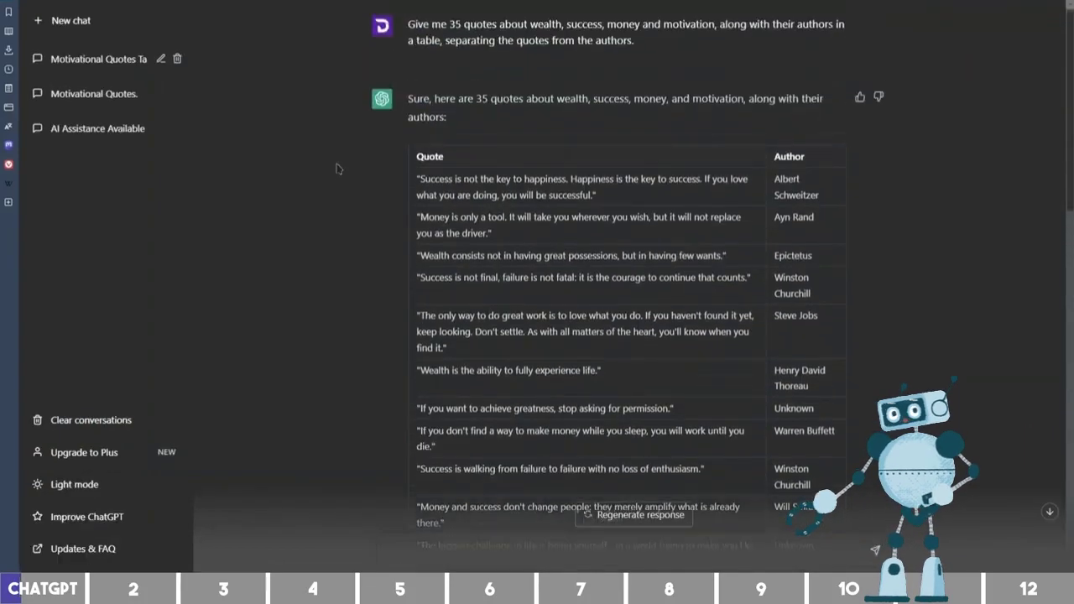
{"action": "scroll", "coordinate": [336, 159], "scroll_direction": "down", "scroll_amount": 4}
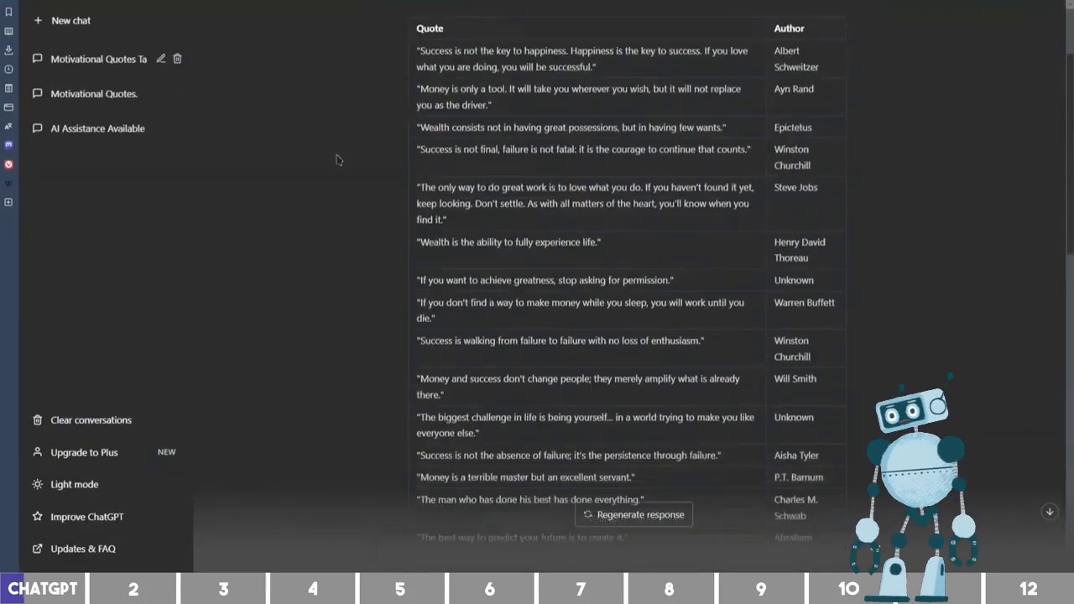
{"action": "scroll", "coordinate": [336, 159], "scroll_direction": "down", "scroll_amount": 4}
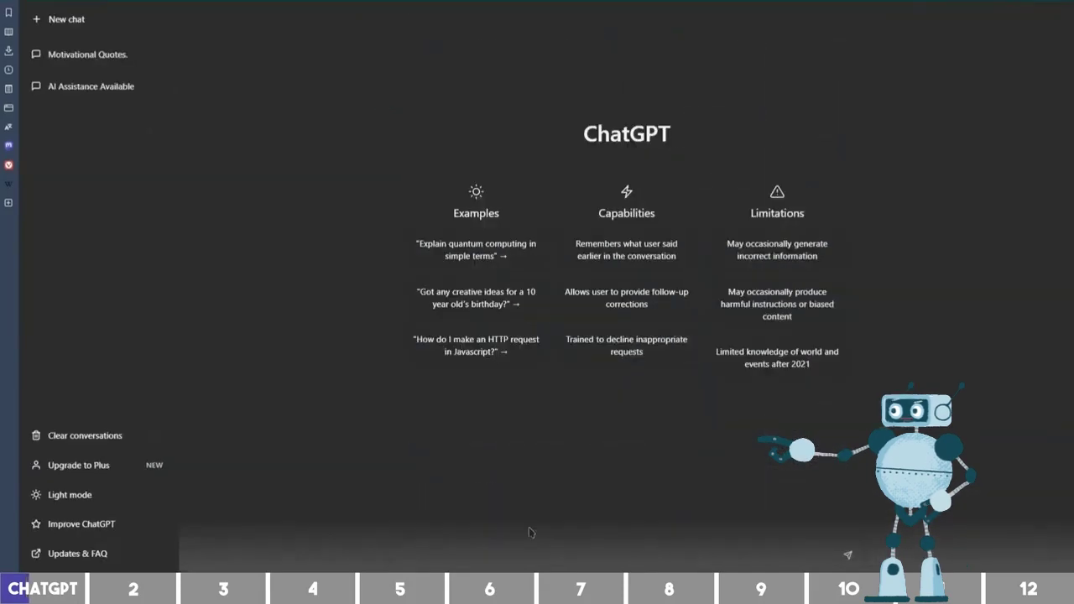
- Ask ChatGPT: "Give me 35 quotes about wealth, success, money and motivation, along with their authors in a table, separating the quotes from the authors."
{"action": "type", "text": "Give me"}
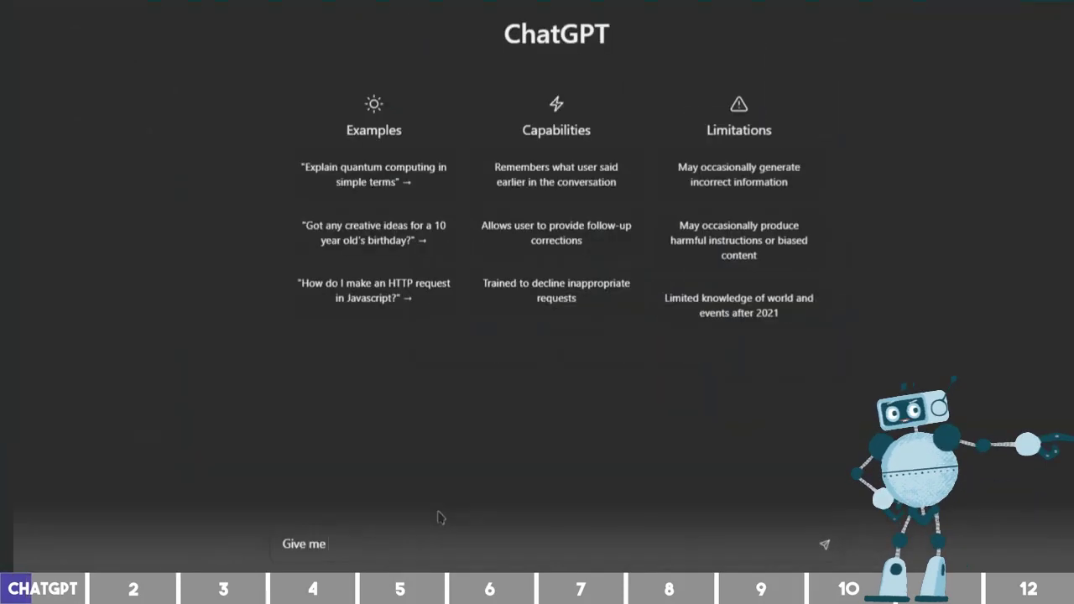
{"action": "type", "text": " 35 quotes about wealth, success, money and"}
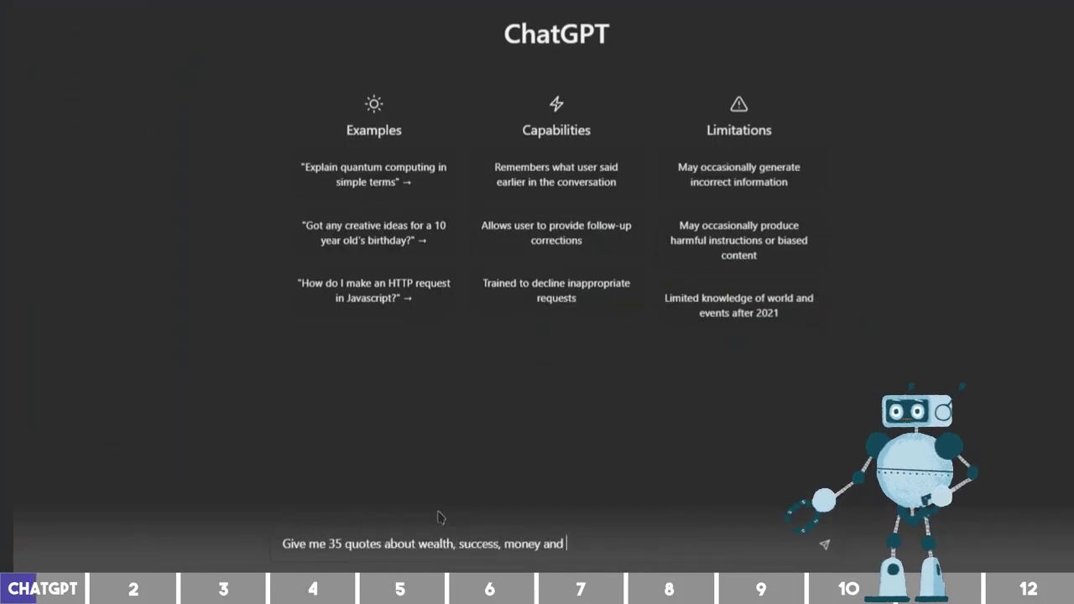
{"action": "type", "text": " motivation, along with their autho"}
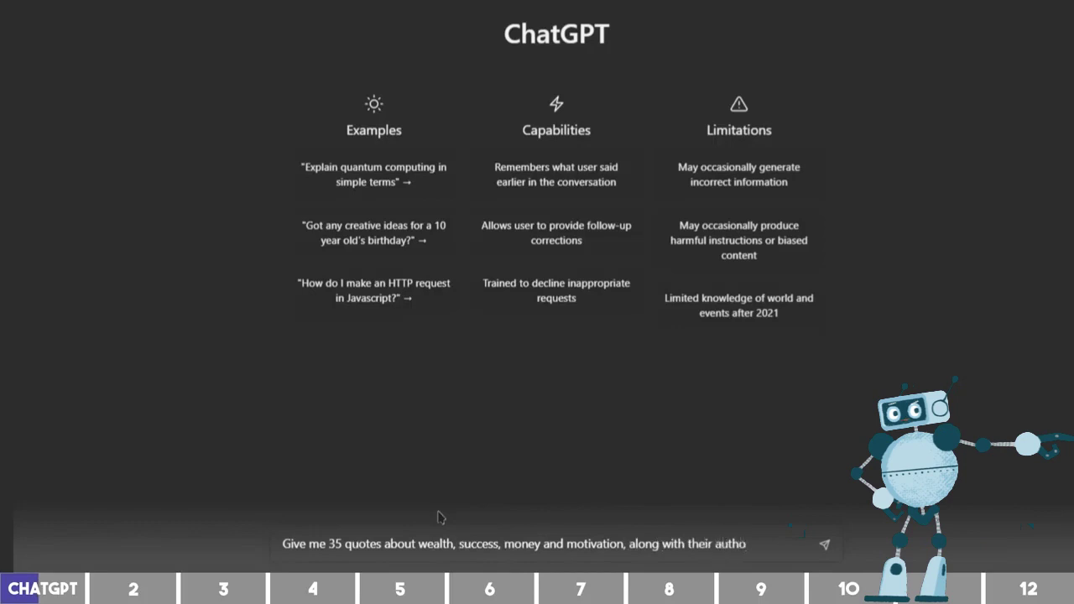
{"action": "type", "text": "rs in a table, separating the quotes from the authors."}
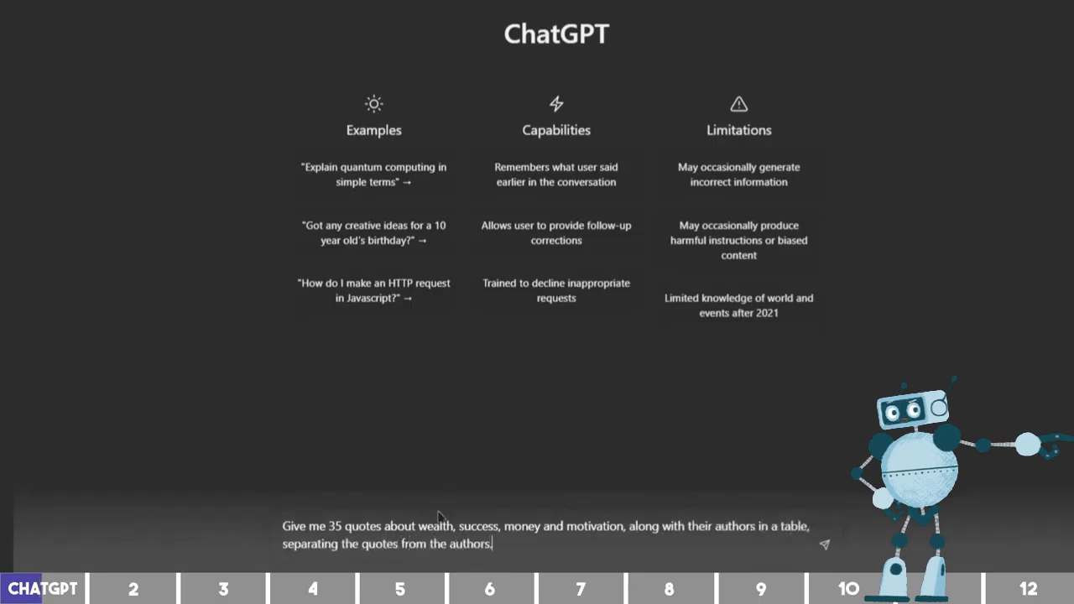
{"action": "key", "text": "Return"}
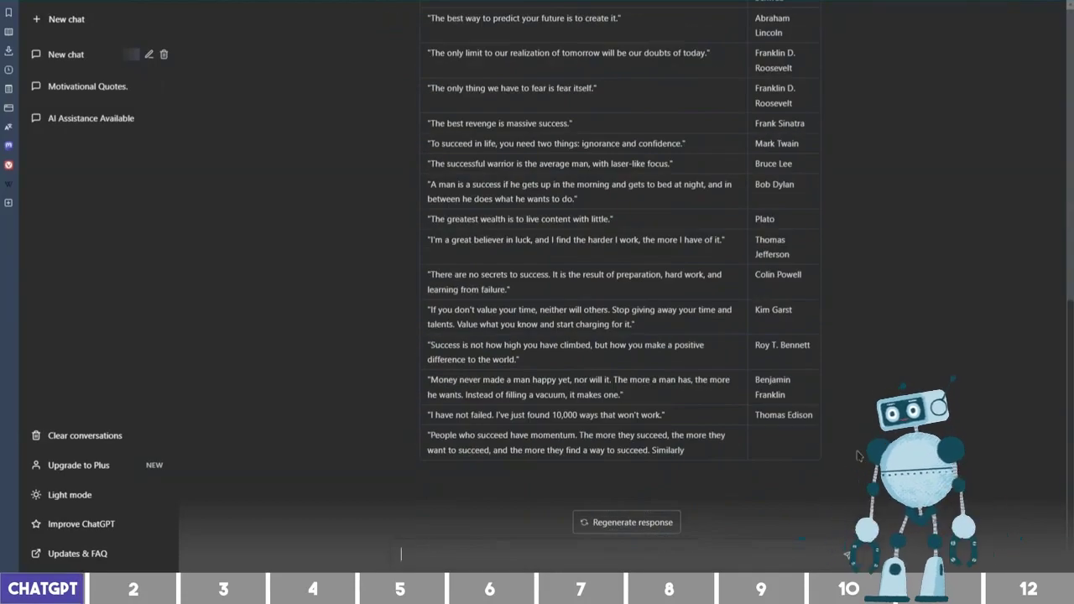
{"action": "scroll", "coordinate": [857, 455], "scroll_direction": "up", "scroll_amount": 15}
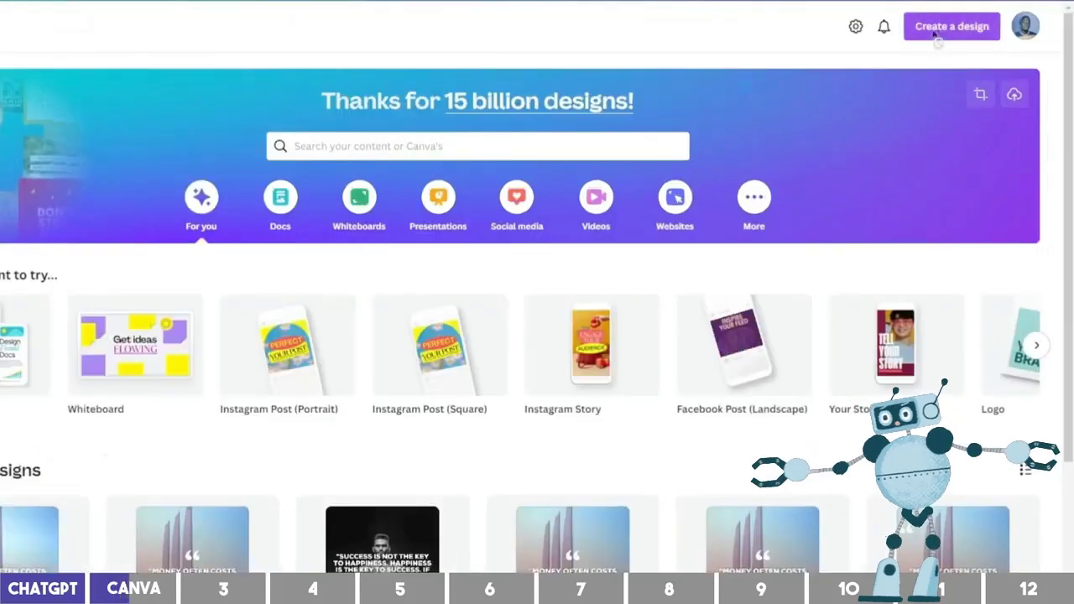
- Switch to Canva, search the design types for "insta" and create a new Instagram Post (Portrait) design
{"action": "left_click", "coordinate": [937, 33]}
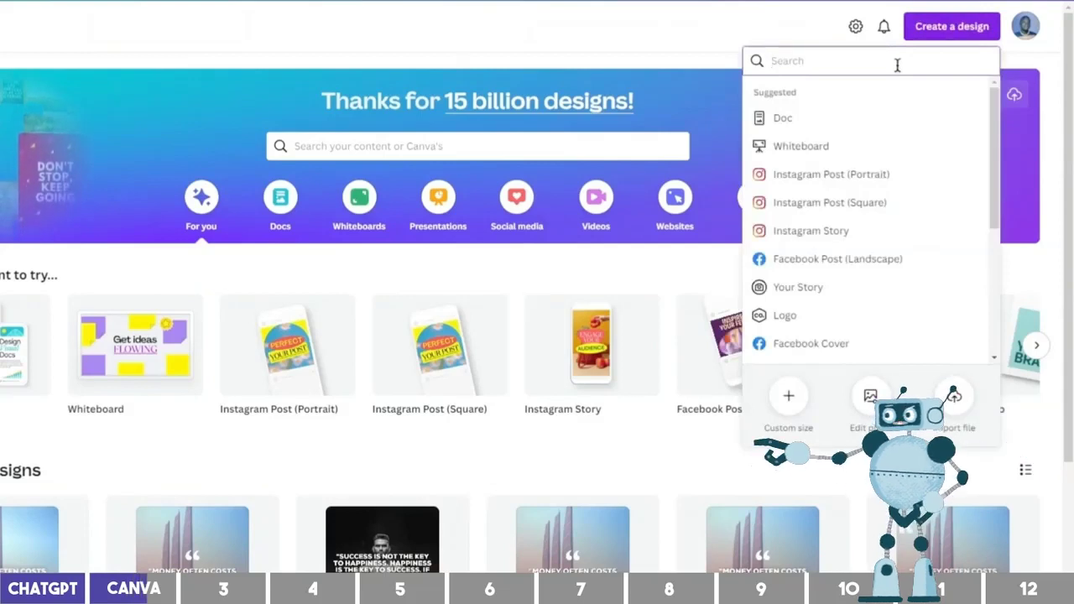
{"action": "type", "text": "insta"}
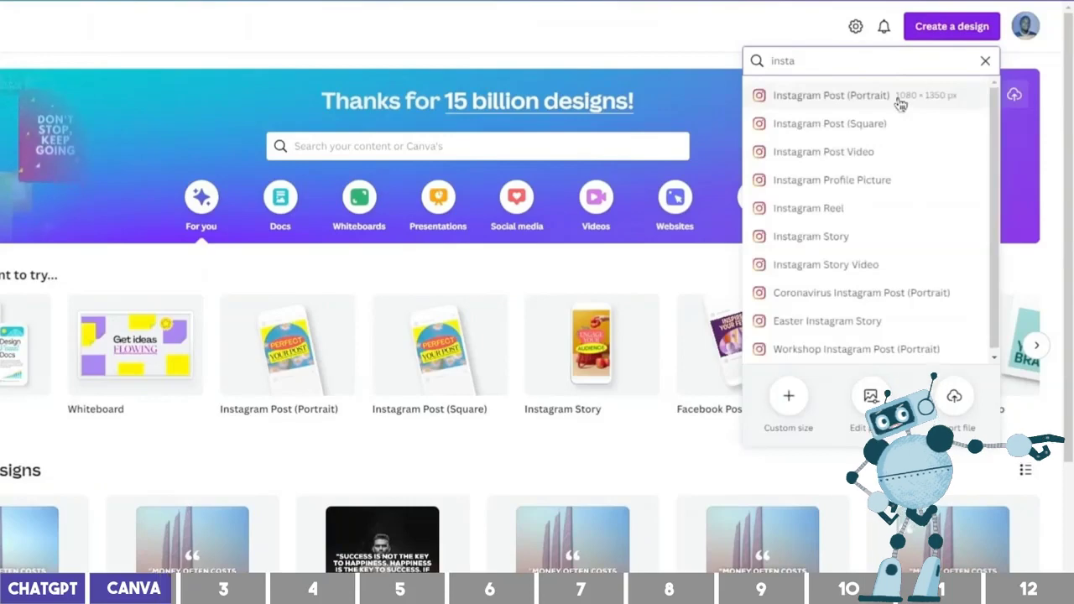
{"action": "left_click", "coordinate": [899, 99]}
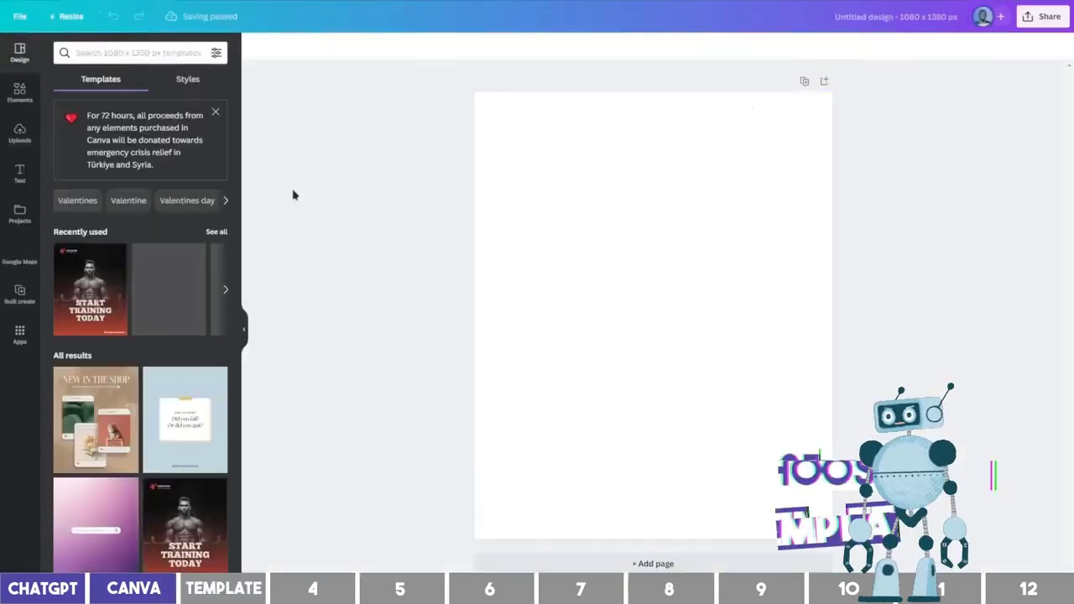
- Browse the templates and apply the black and red "START TRAINING TODAY" fitness template to the blank page
{"action": "scroll", "coordinate": [214, 218], "scroll_direction": "down", "scroll_amount": 5}
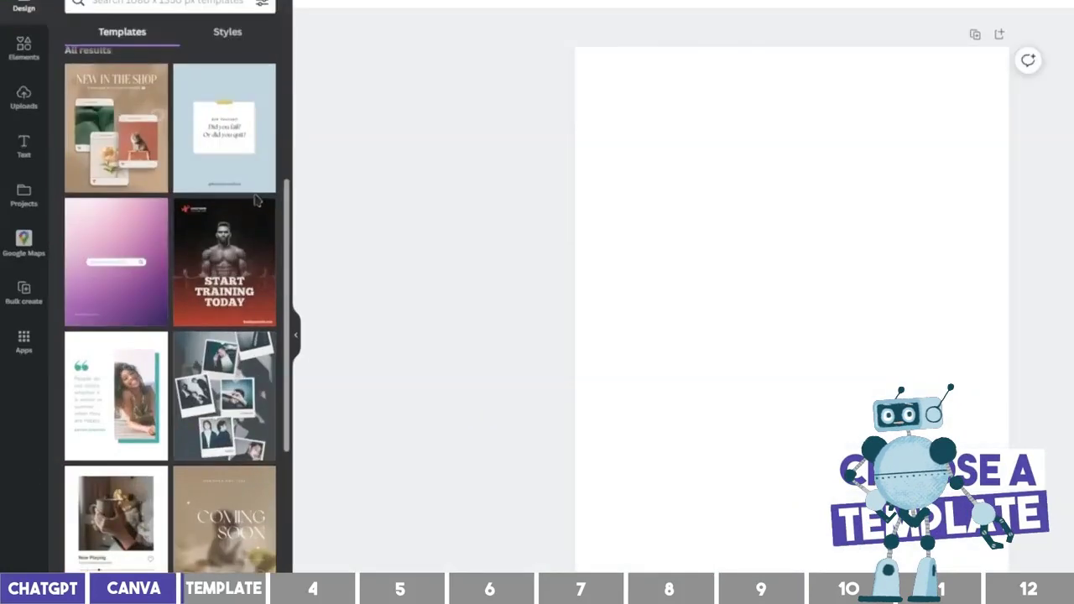
{"action": "scroll", "coordinate": [189, 328], "scroll_direction": "down", "scroll_amount": 3}
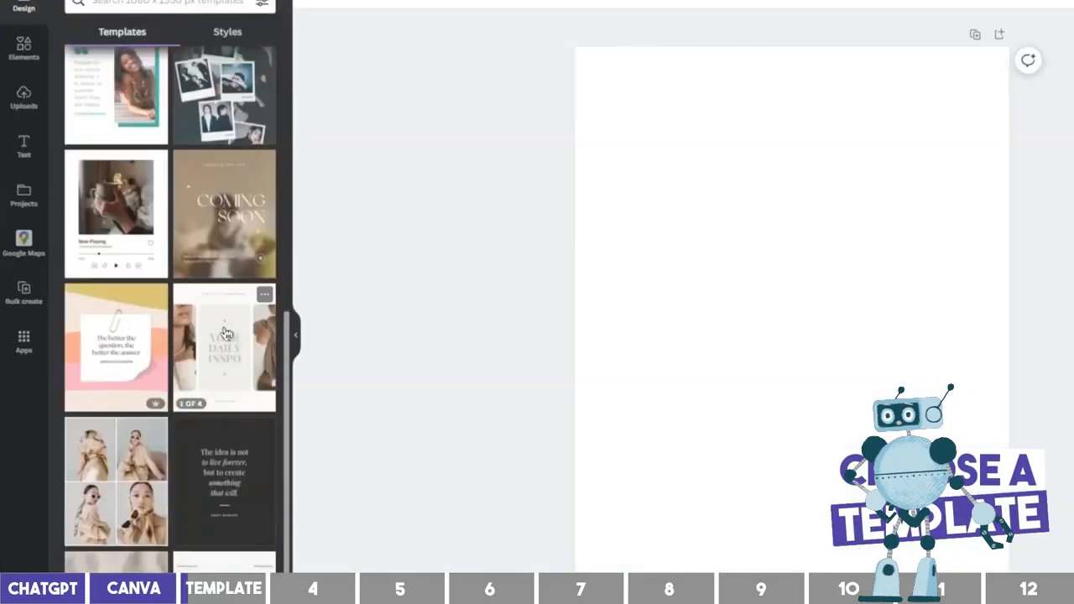
{"action": "scroll", "coordinate": [227, 302], "scroll_direction": "up", "scroll_amount": 4}
{"action": "left_click", "coordinate": [224, 264]}
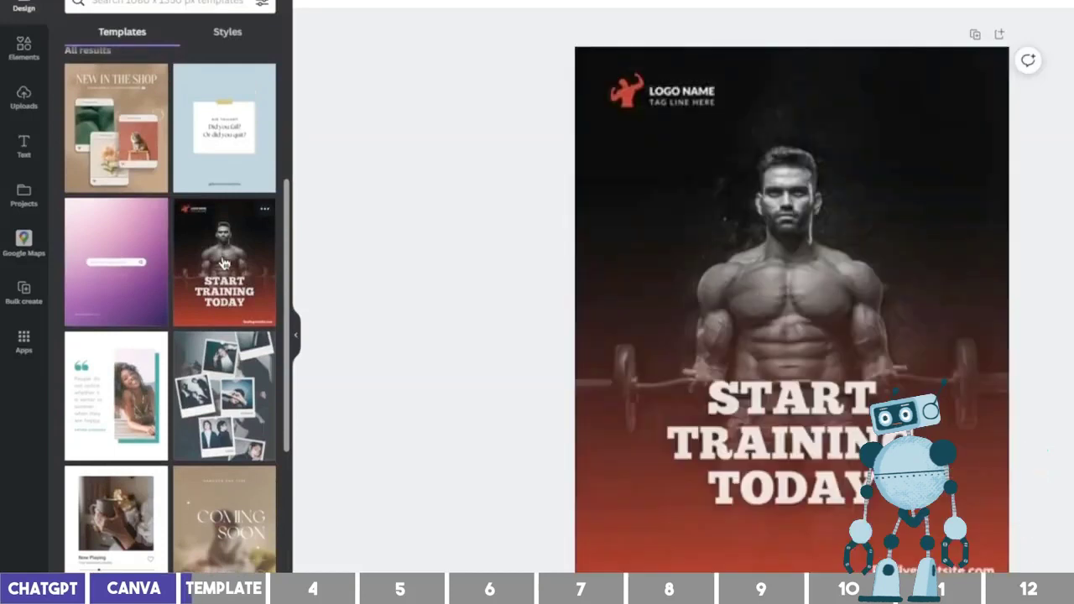
{"action": "left_click", "coordinate": [981, 278]}
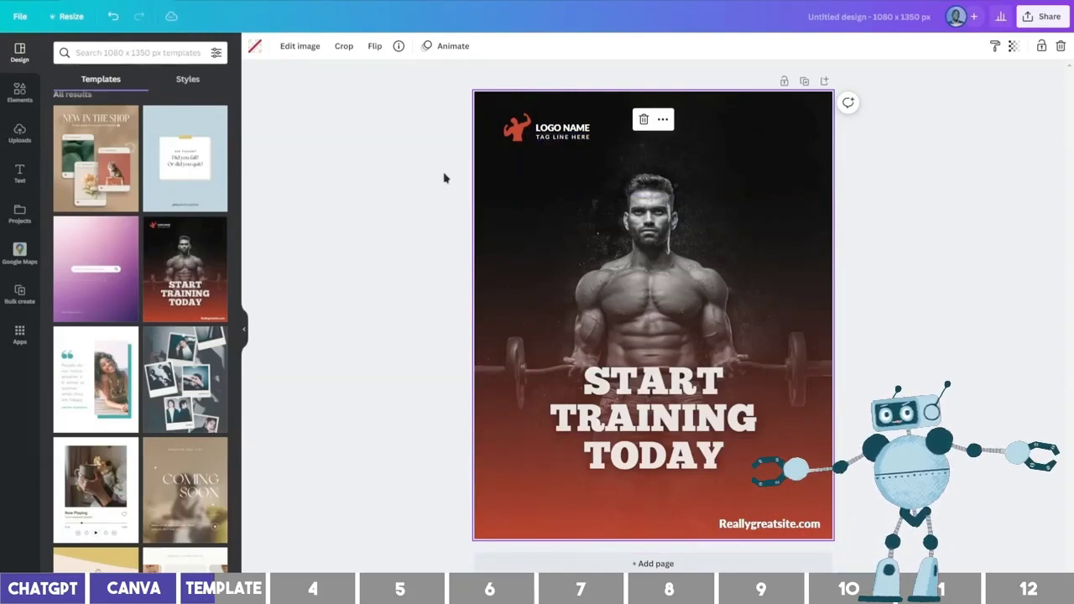
{"action": "left_click", "coordinate": [455, 152]}
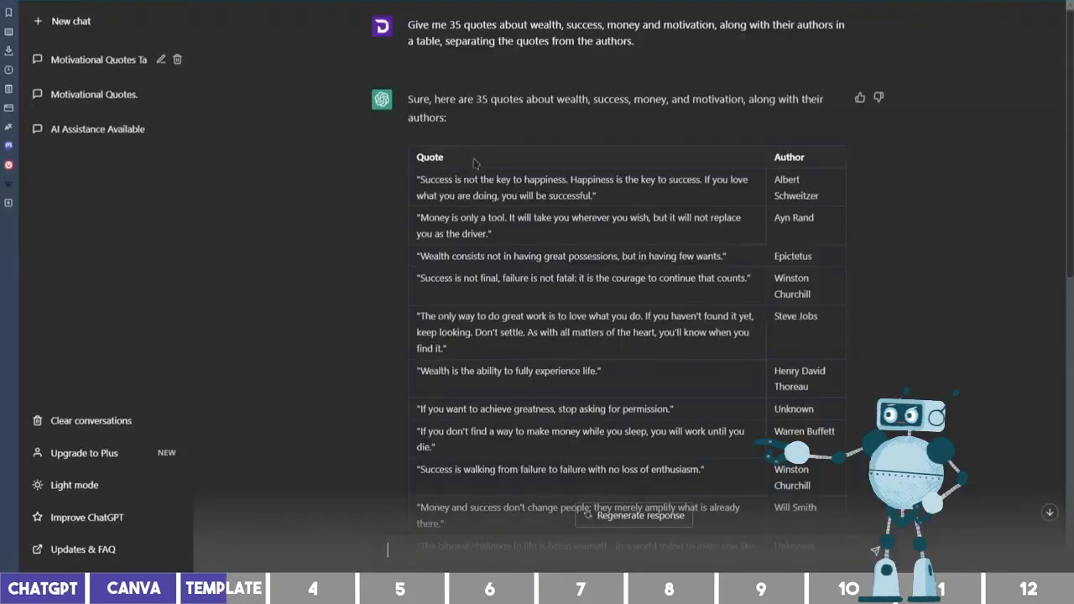
- Replace the "START TRAINING TODAY" headline with the first quote from the ChatGPT table and centre it over the man's face and chest
{"action": "left_click_drag", "start_coordinate": [428, 170], "coordinate": [312, 149]}
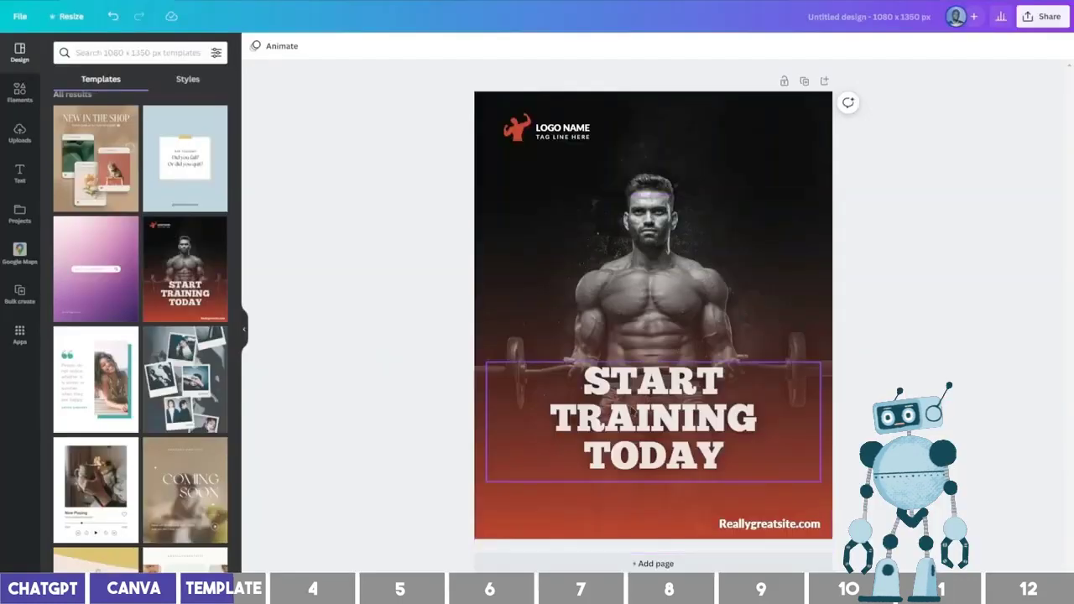
{"action": "left_click", "coordinate": [639, 407]}
{"action": "double_click", "coordinate": [639, 402]}
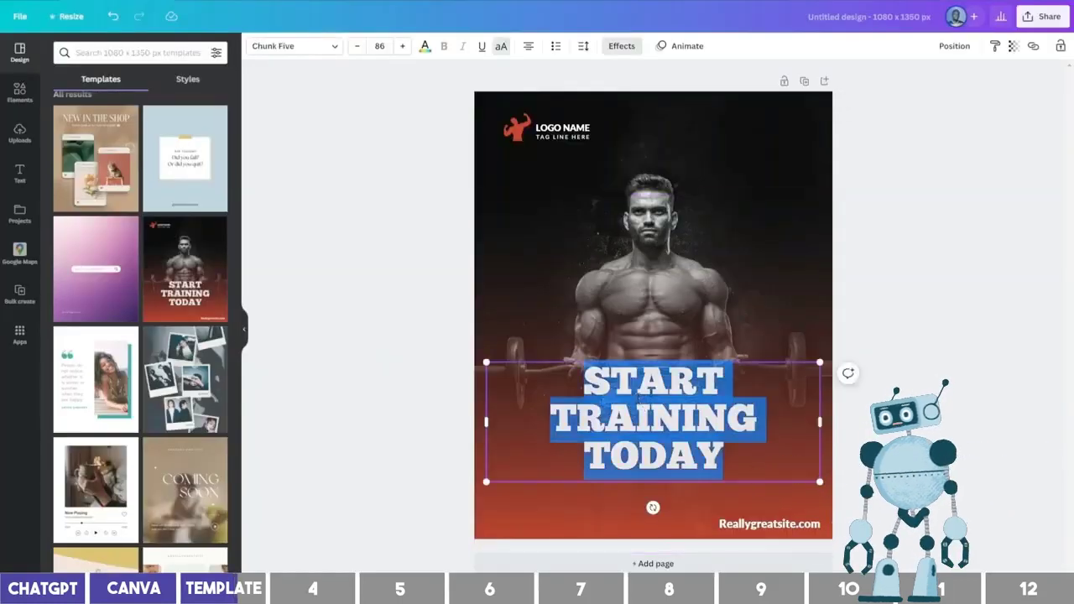
{"action": "type", "text": "\"SUCCESS IS NOT THE KEY TO HAPPINESS. HAPPINESS IS THE KEY TO SUCCESS. IF YOU LOVE WHAT YOU ARE DOING, YOU WILL BE SUCCESSFUL.\""}
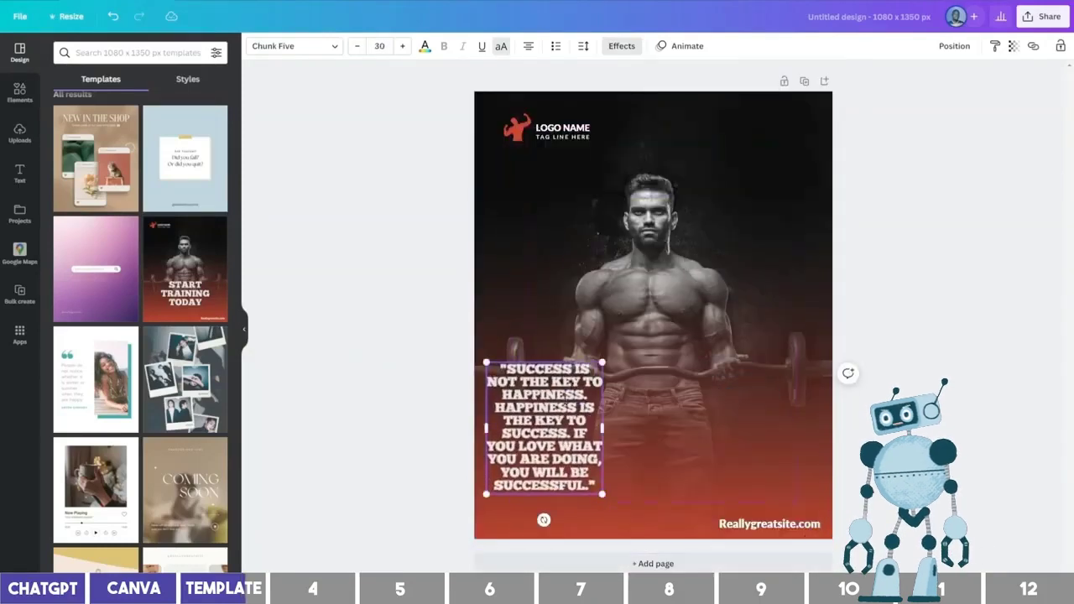
{"action": "left_click_drag", "start_coordinate": [537, 432], "coordinate": [642, 347]}
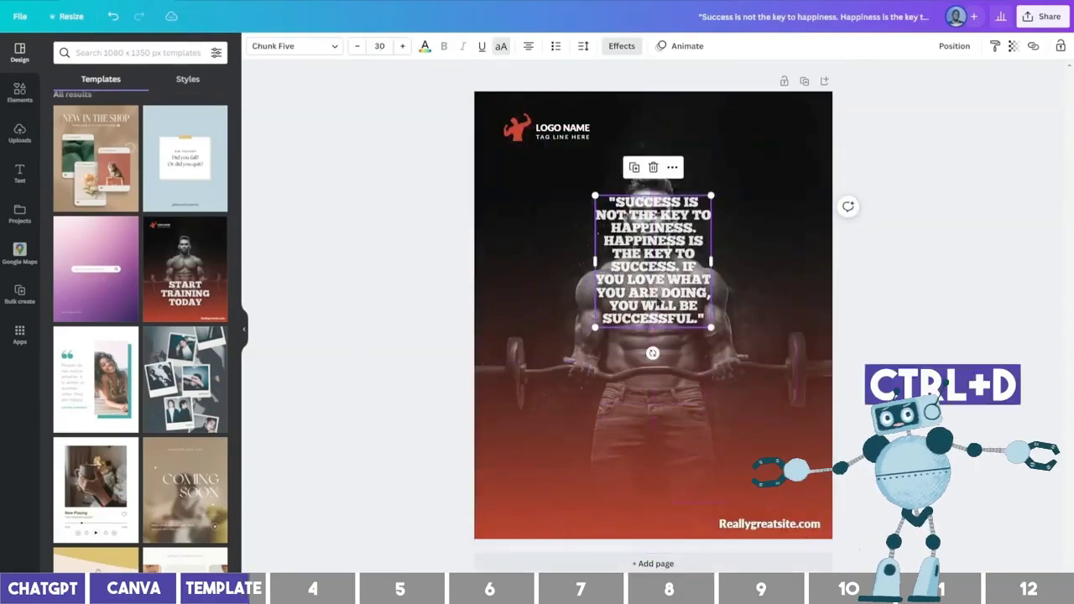
- Duplicate the quote text box, place the copy below it, and replace its text with the author copied from ChatGPT, ALBERT SCHWEITZER
{"action": "key", "text": "ctrl+d"}
{"action": "left_click_drag", "start_coordinate": [663, 285], "coordinate": [667, 415]}
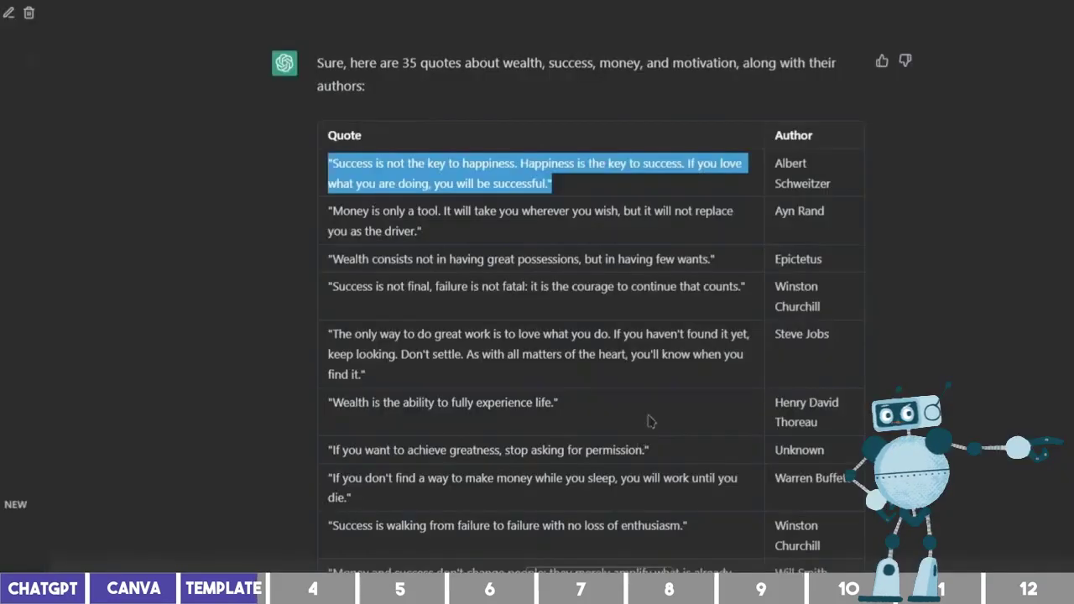
{"action": "left_click_drag", "start_coordinate": [847, 191], "coordinate": [773, 164]}
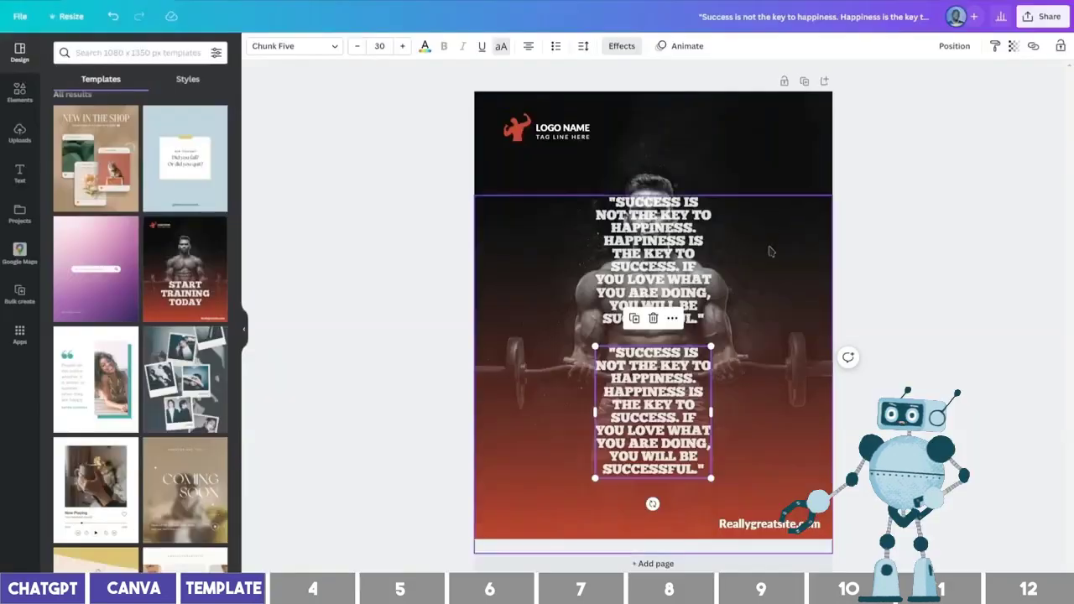
{"action": "key", "text": "ctrl+a"}
{"action": "type", "text": "ALBERT SCHWEITZER"}
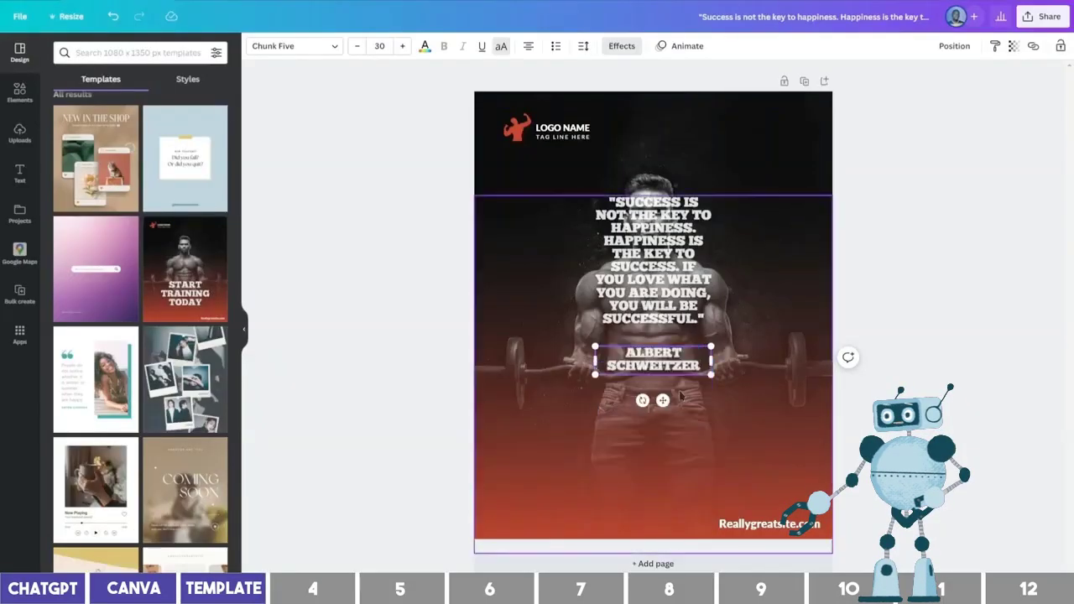
- Move the author name further below the quote, and set both text boxes to the Nexa Bold font
{"action": "left_click", "coordinate": [725, 382]}
{"action": "left_click_drag", "start_coordinate": [652, 363], "coordinate": [651, 399]}
{"action": "left_click", "coordinate": [663, 281], "text": "shift"}
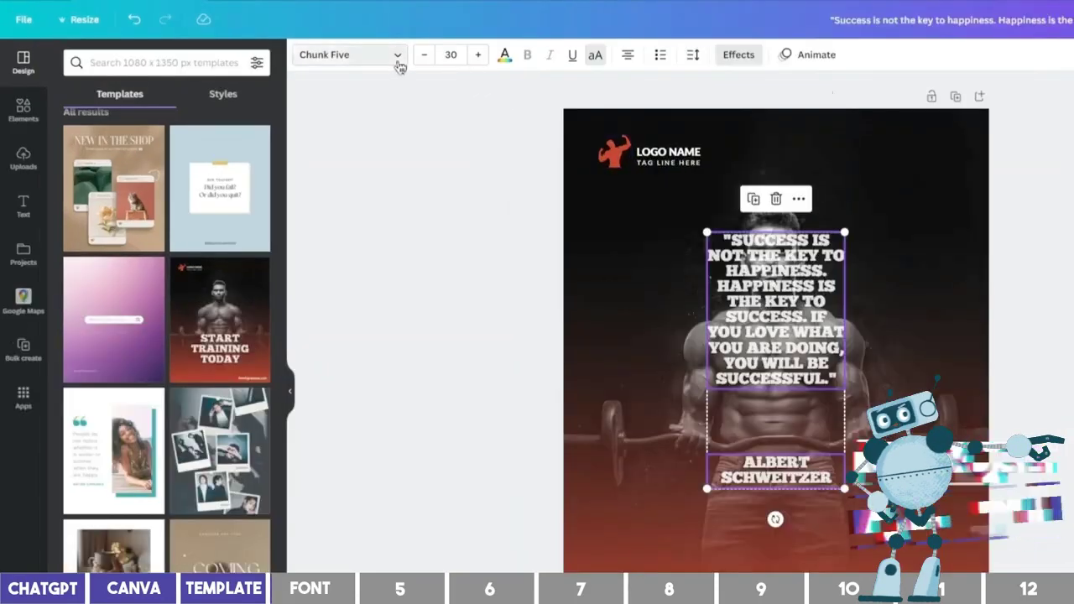
{"action": "left_click", "coordinate": [333, 46]}
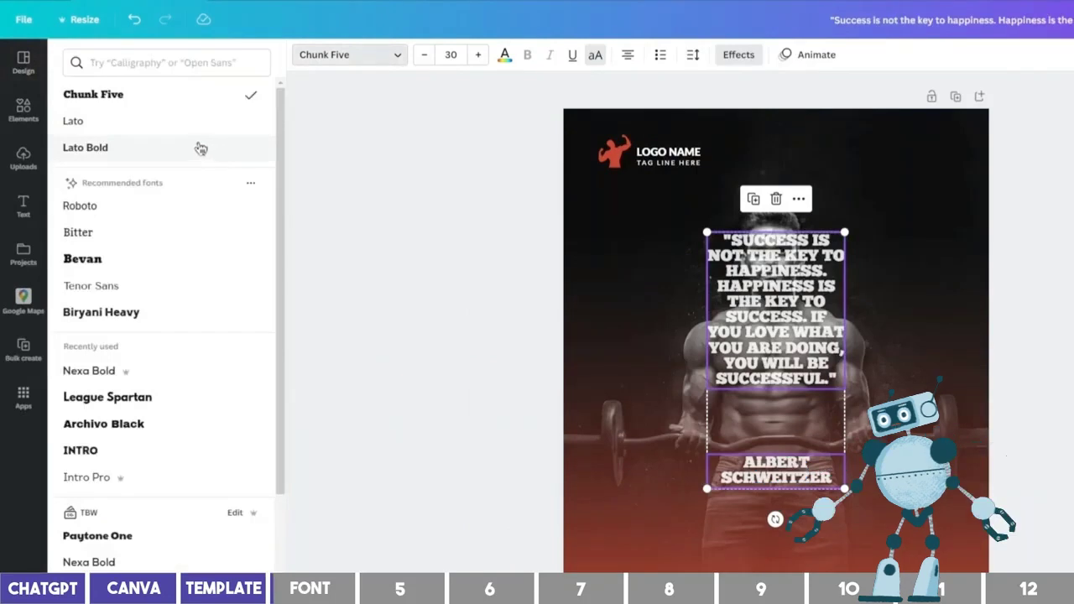
{"action": "left_click", "coordinate": [188, 379]}
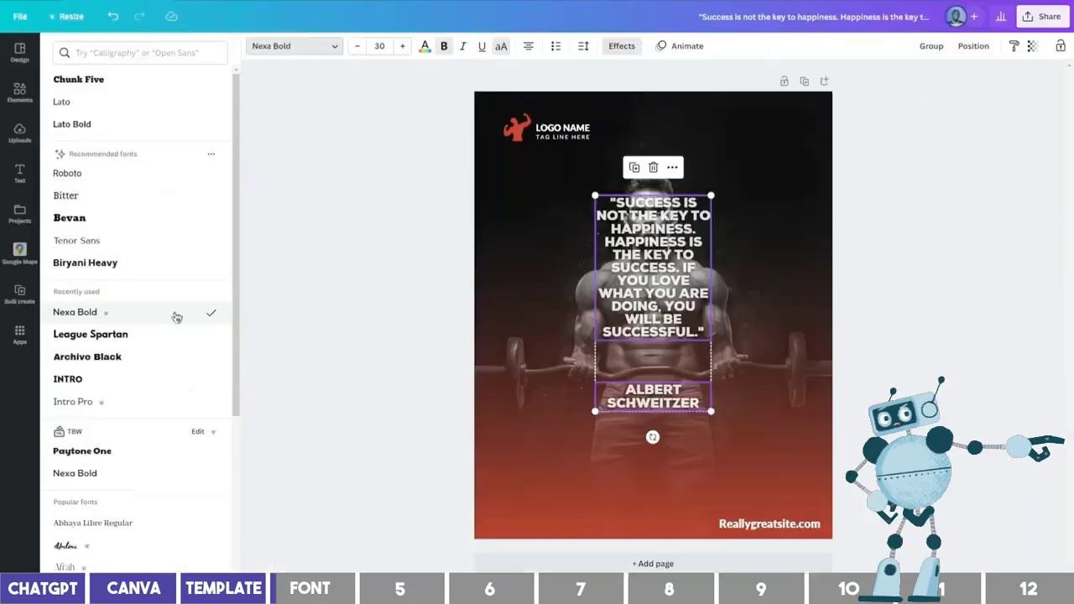
{"action": "left_click", "coordinate": [738, 395]}
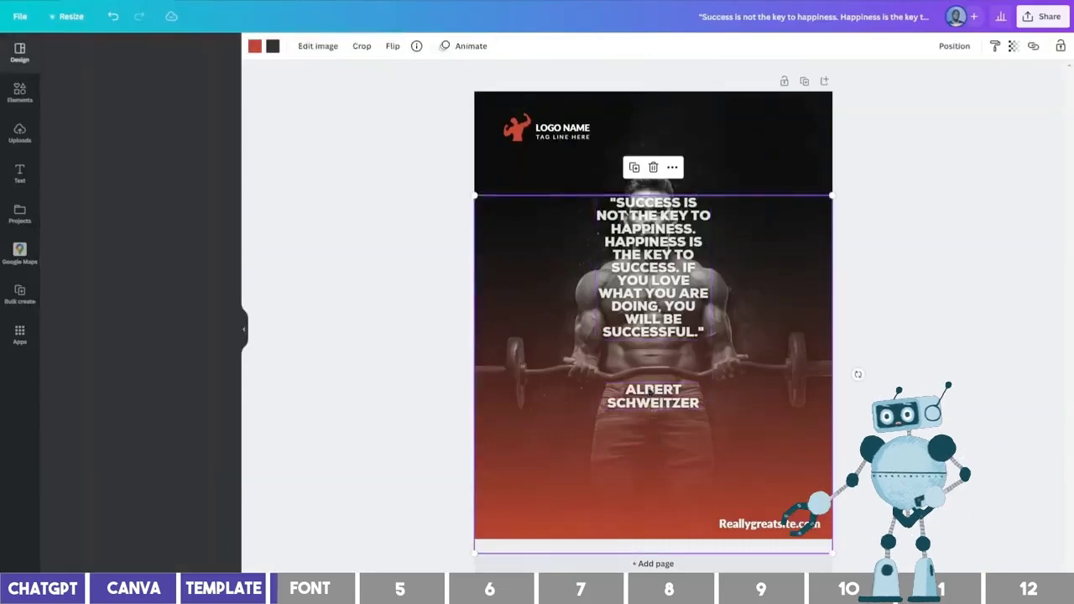
- Remove the bold style from the author name, widen its box to fit one line, and centre it lower on the page
{"action": "left_click", "coordinate": [653, 395]}
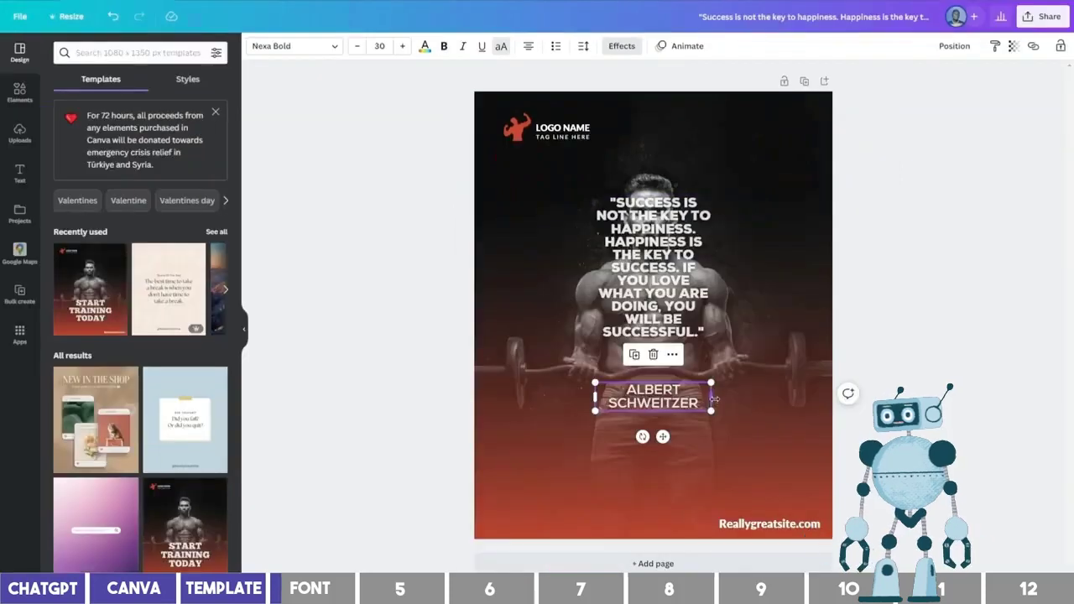
{"action": "left_click_drag", "start_coordinate": [712, 399], "coordinate": [801, 395]}
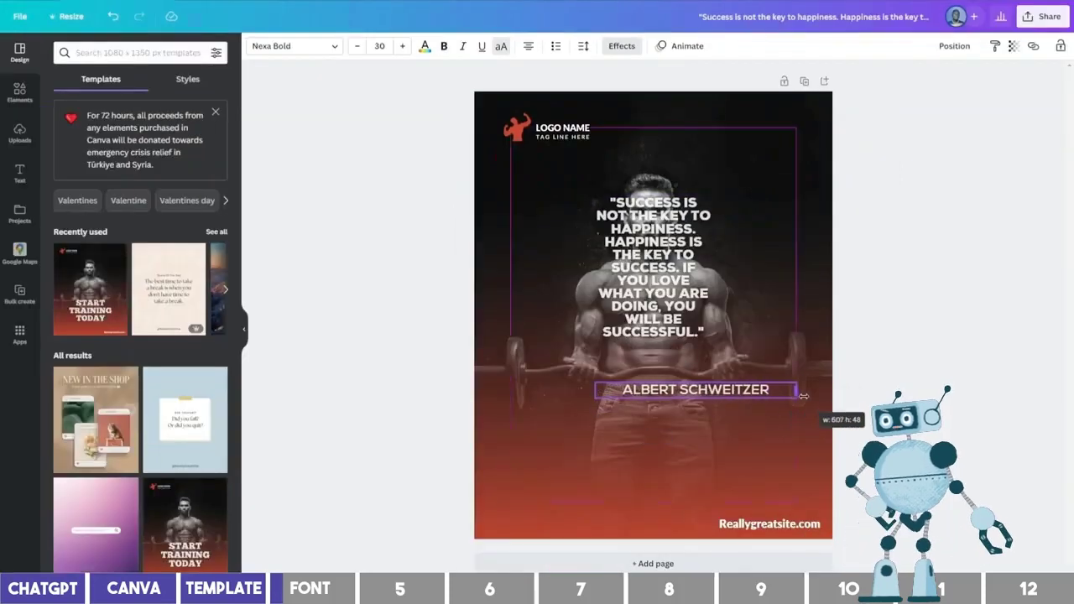
{"action": "left_click_drag", "start_coordinate": [716, 399], "coordinate": [670, 466]}
- Widen the quote text box, centre it over the man's chest, and set its font size to 48
{"action": "left_click", "coordinate": [659, 274]}
{"action": "left_click_drag", "start_coordinate": [656, 278], "coordinate": [807, 353]}
{"action": "left_click_drag", "start_coordinate": [708, 339], "coordinate": [660, 320]}
{"action": "left_click_drag", "start_coordinate": [758, 296], "coordinate": [796, 296]}
{"action": "left_click_drag", "start_coordinate": [711, 297], "coordinate": [689, 297]}
{"action": "left_click", "coordinate": [403, 48]}
{"action": "left_click", "coordinate": [379, 46]}
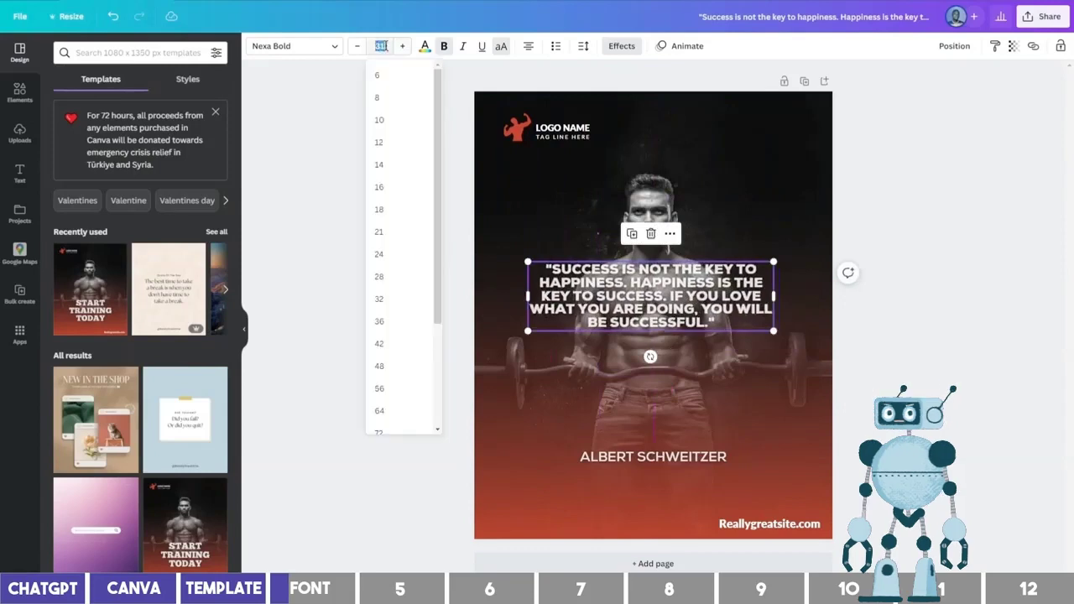
{"action": "left_click", "coordinate": [393, 236]}
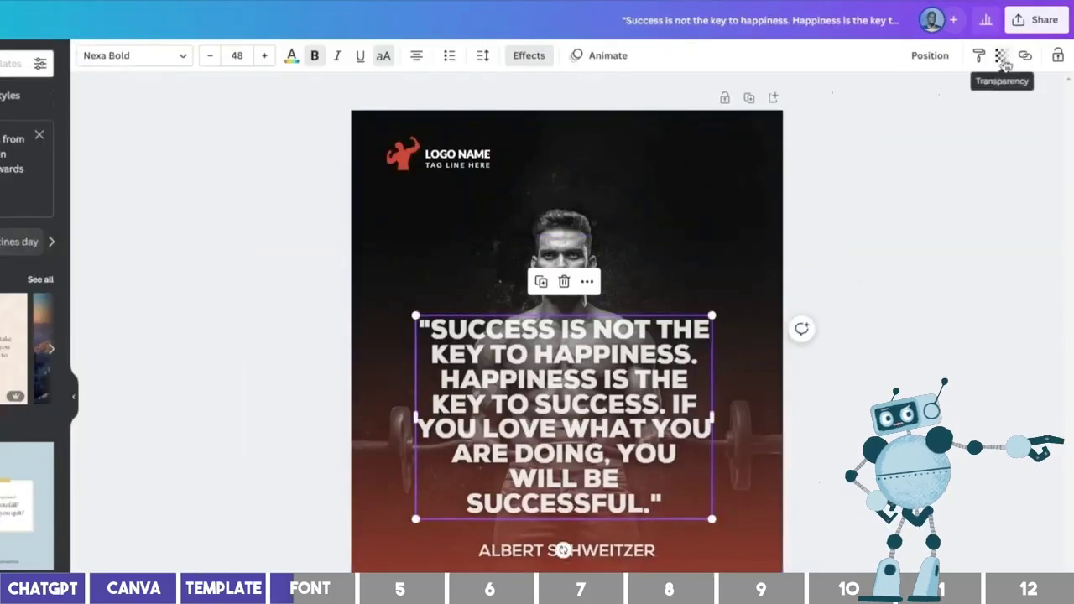
- Set the transparency value of both the quote and the author name to 100
{"action": "left_click", "coordinate": [1003, 59]}
{"action": "left_click_drag", "start_coordinate": [992, 114], "coordinate": [1024, 122]}
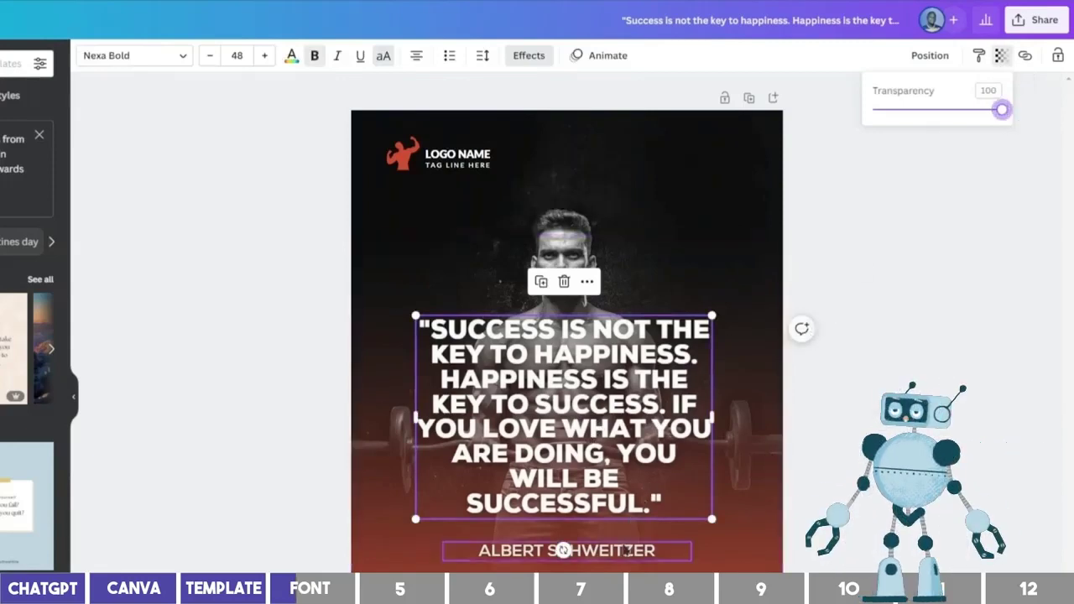
{"action": "left_click", "coordinate": [625, 558]}
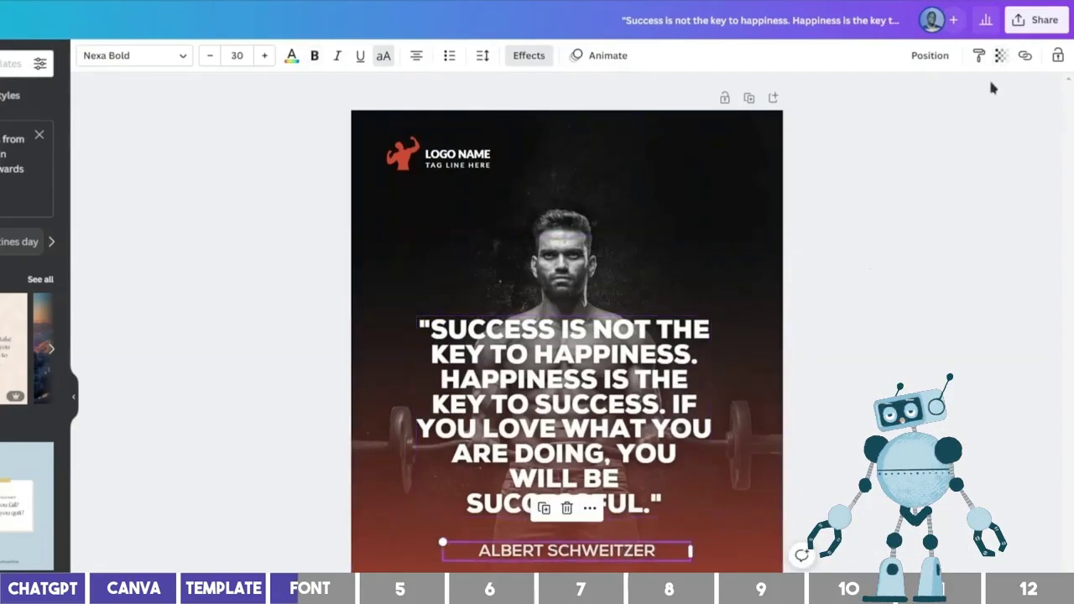
{"action": "left_click", "coordinate": [999, 56]}
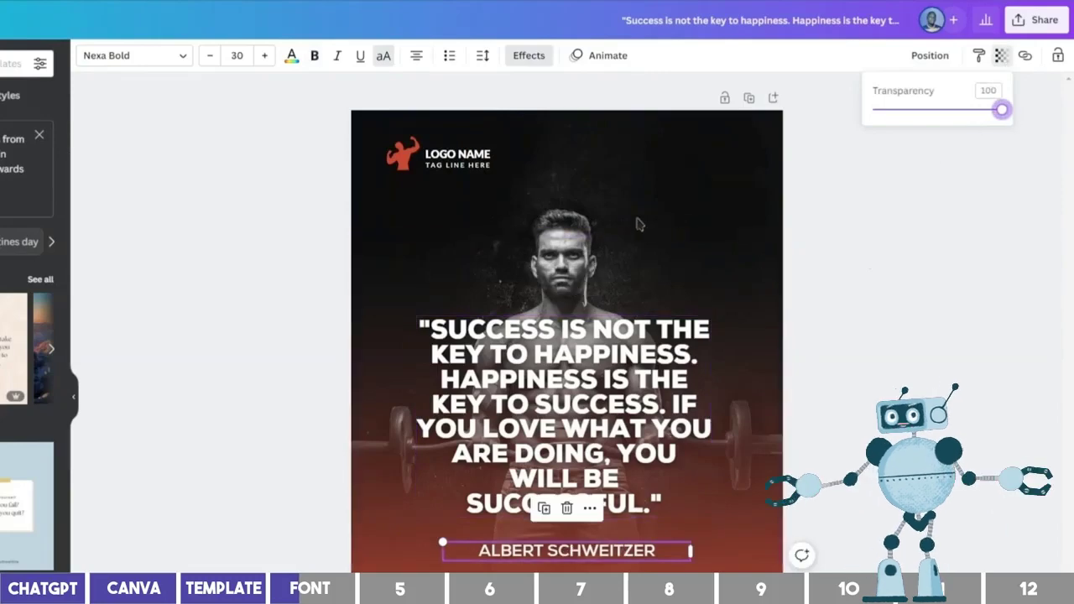
- Delete the template's logo together with the LOGO NAME and TAG LINE HERE texts
{"action": "left_click", "coordinate": [444, 155]}
{"action": "left_click_drag", "start_coordinate": [314, 201], "coordinate": [529, 147]}
{"action": "left_click", "coordinate": [445, 103]}
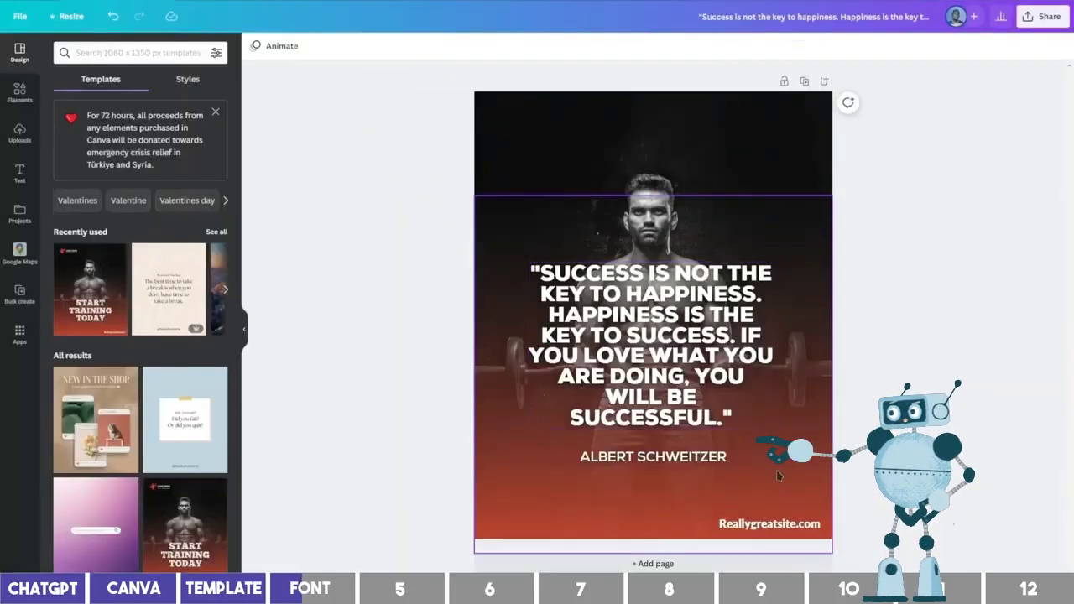
{"action": "double_click", "coordinate": [770, 525]}
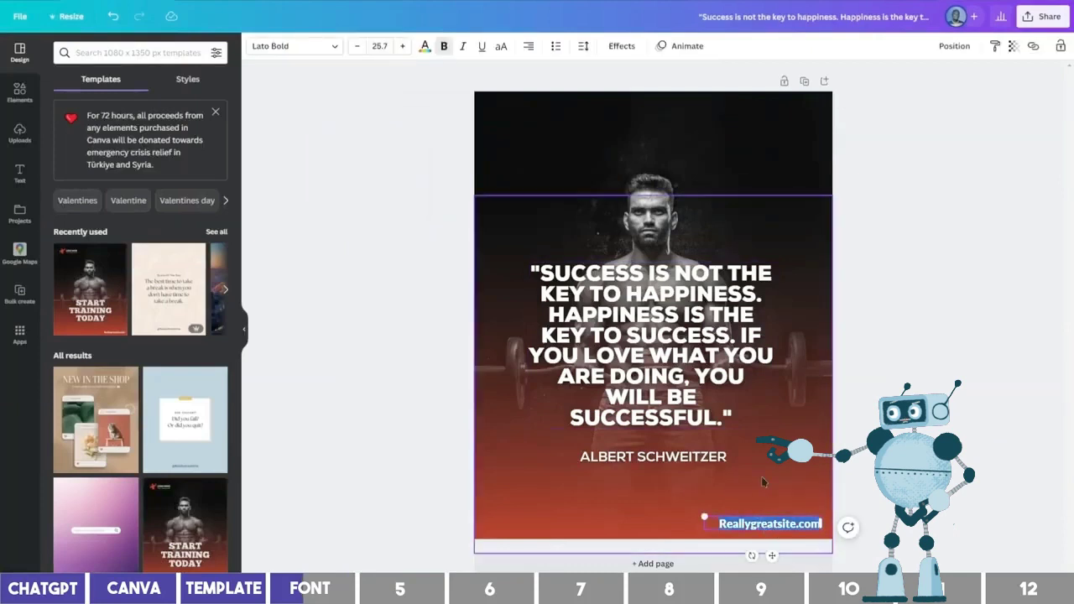
{"action": "type", "text": "www.mysite.com"}
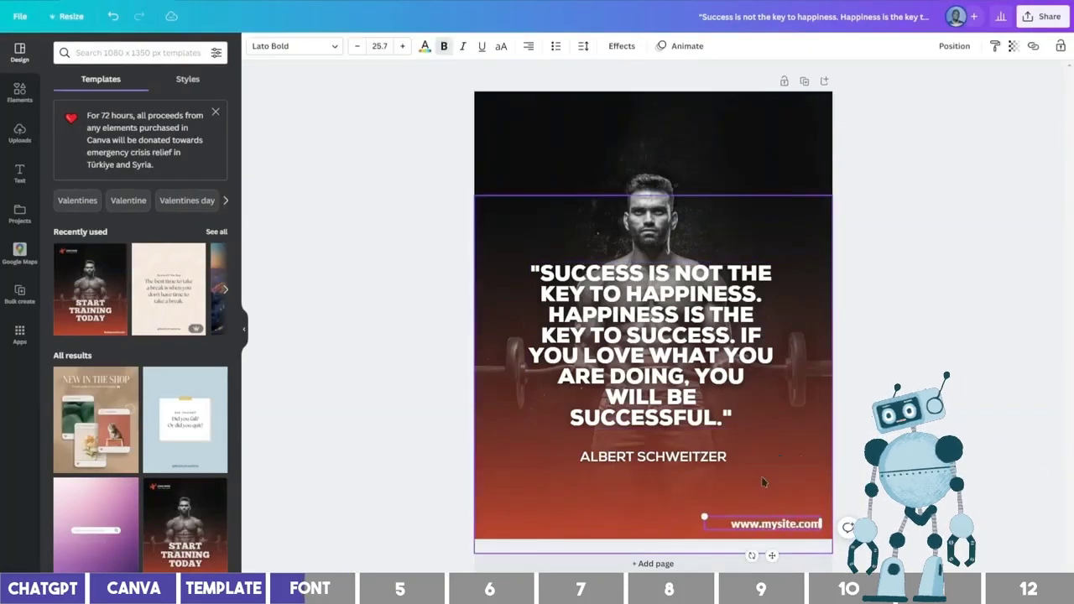
{"action": "left_click", "coordinate": [293, 49]}
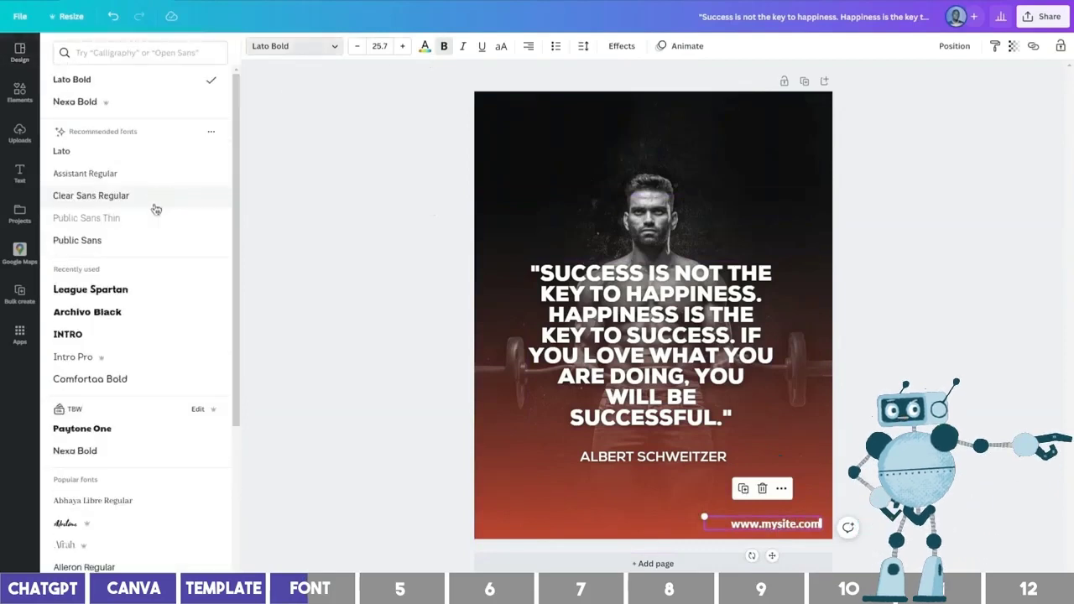
{"action": "left_click", "coordinate": [183, 102]}
{"action": "left_click", "coordinate": [465, 203]}
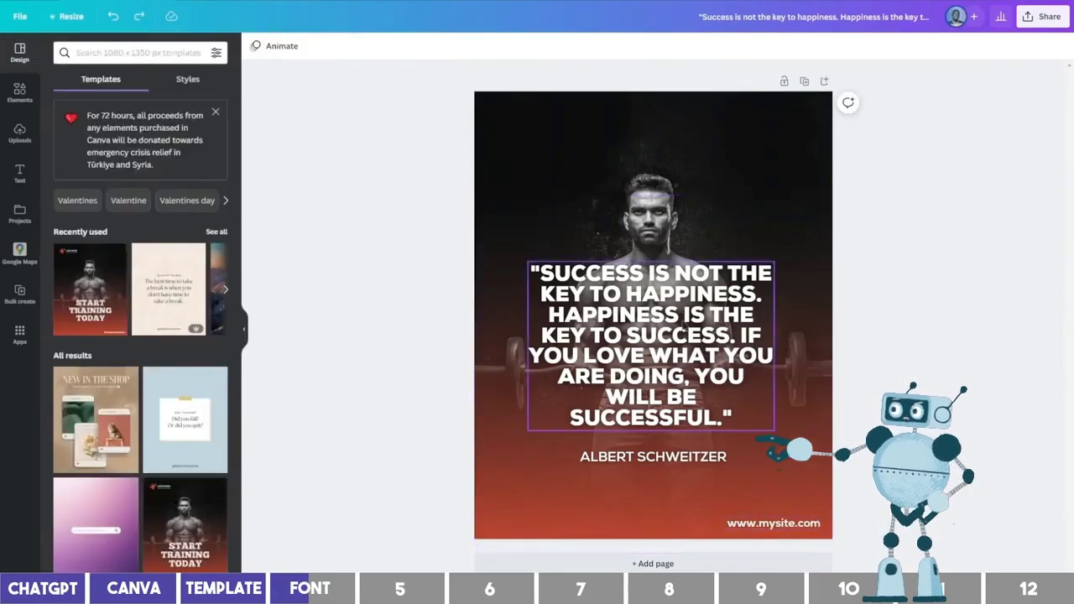
- Widen the quote text box on both sides and shift it slightly down the page
{"action": "left_click", "coordinate": [675, 378]}
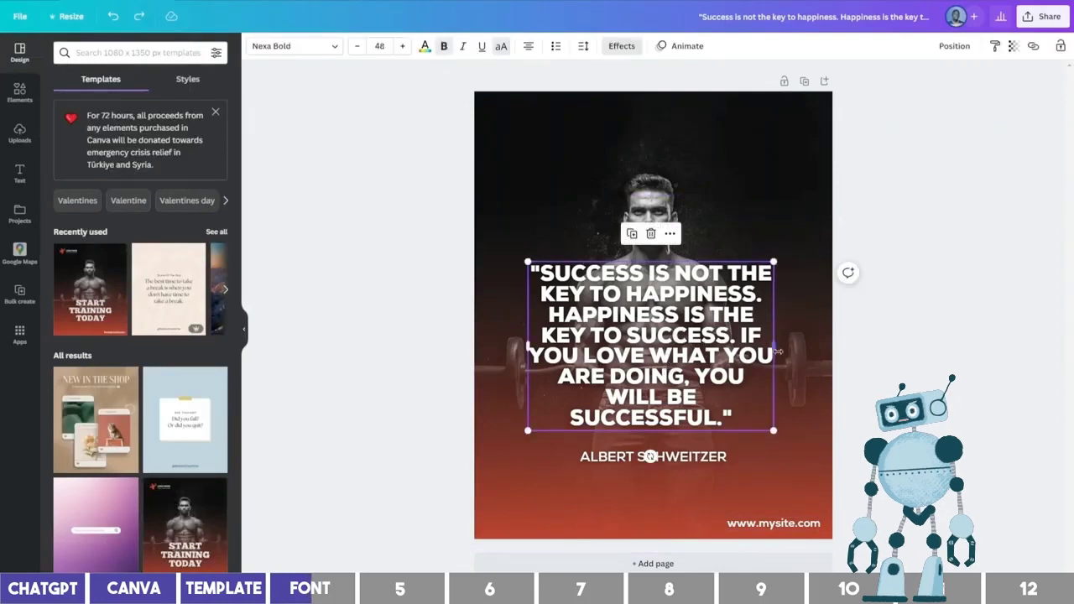
{"action": "left_click_drag", "start_coordinate": [778, 351], "coordinate": [804, 352]}
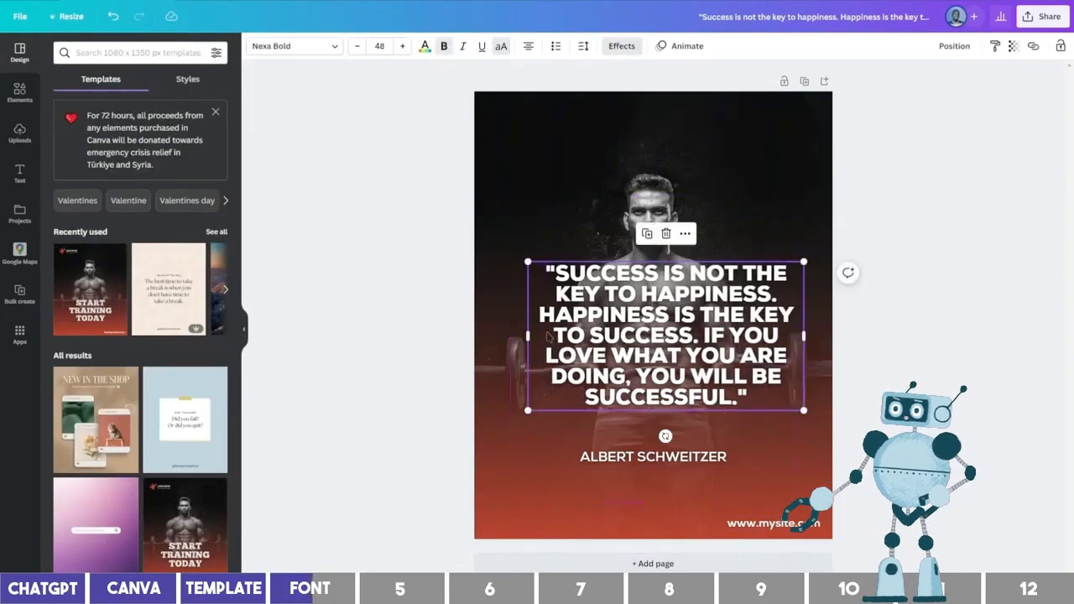
{"action": "mouse_move", "coordinate": [527, 336]}
{"action": "left_mouse_down"}
{"action": "mouse_move", "coordinate": [491, 335]}
{"action": "mouse_move", "coordinate": [506, 335]}
{"action": "left_mouse_up"}
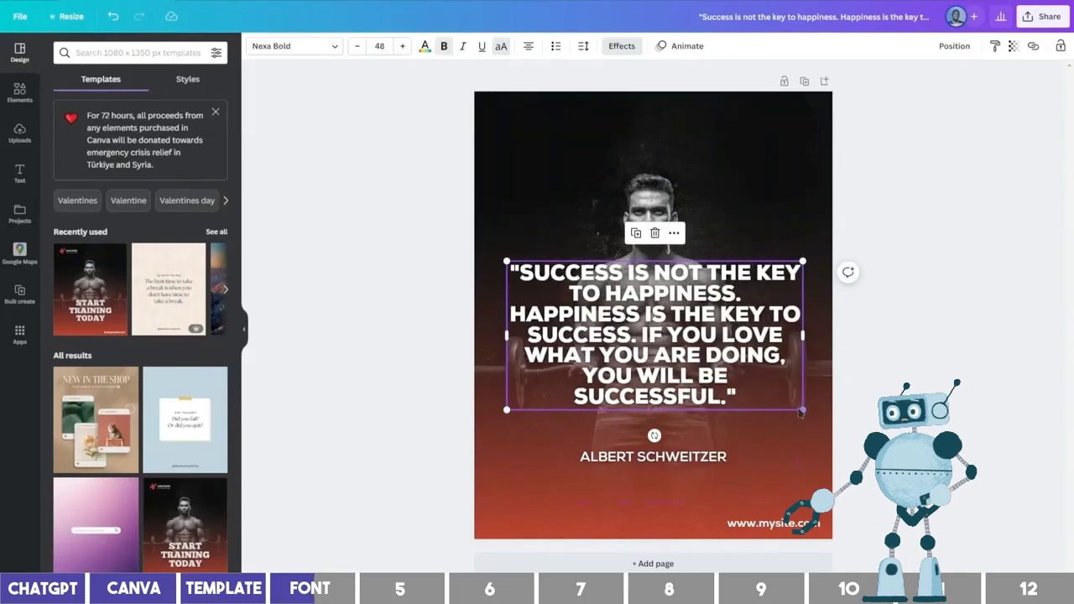
{"action": "left_click_drag", "start_coordinate": [801, 411], "coordinate": [802, 417]}
{"action": "left_click", "coordinate": [515, 188]}
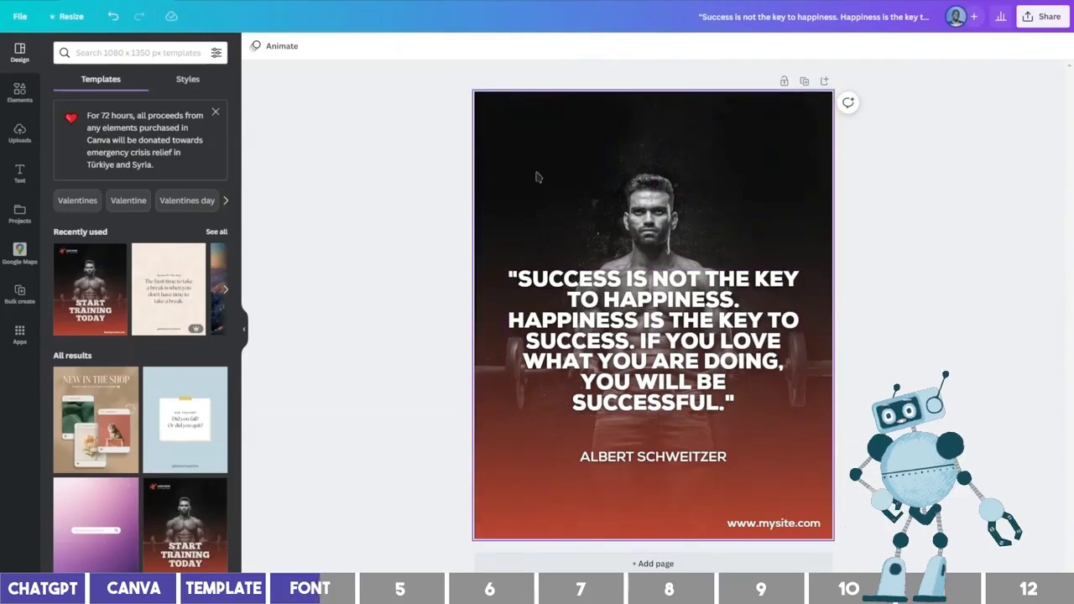
- Add a square shape, enlarge it to the full page width of 1080 px, and centre it on the page
{"action": "key", "text": "r"}
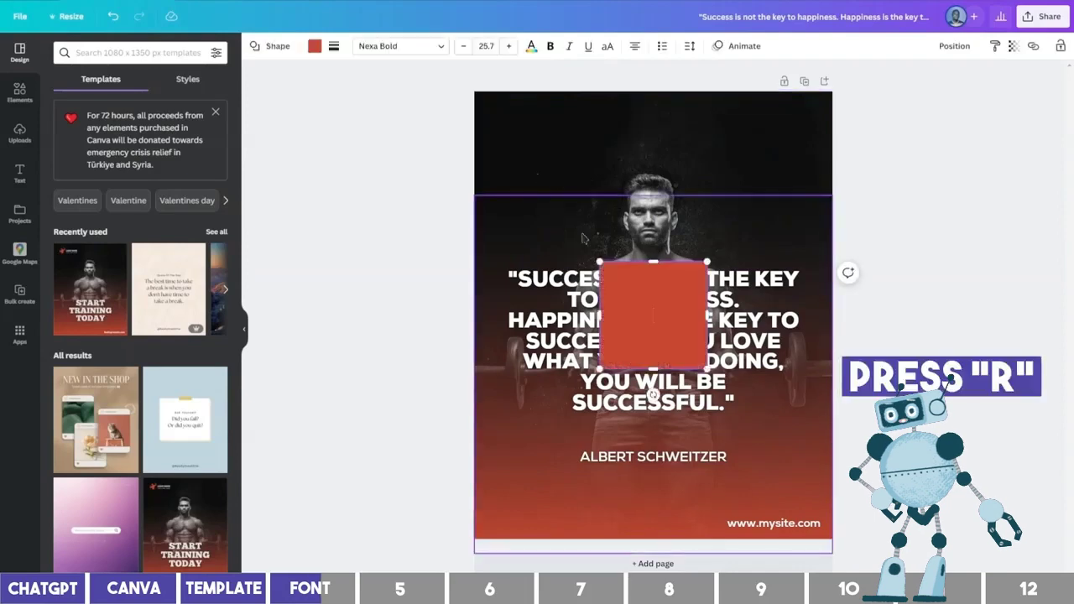
{"action": "double_click", "coordinate": [662, 316]}
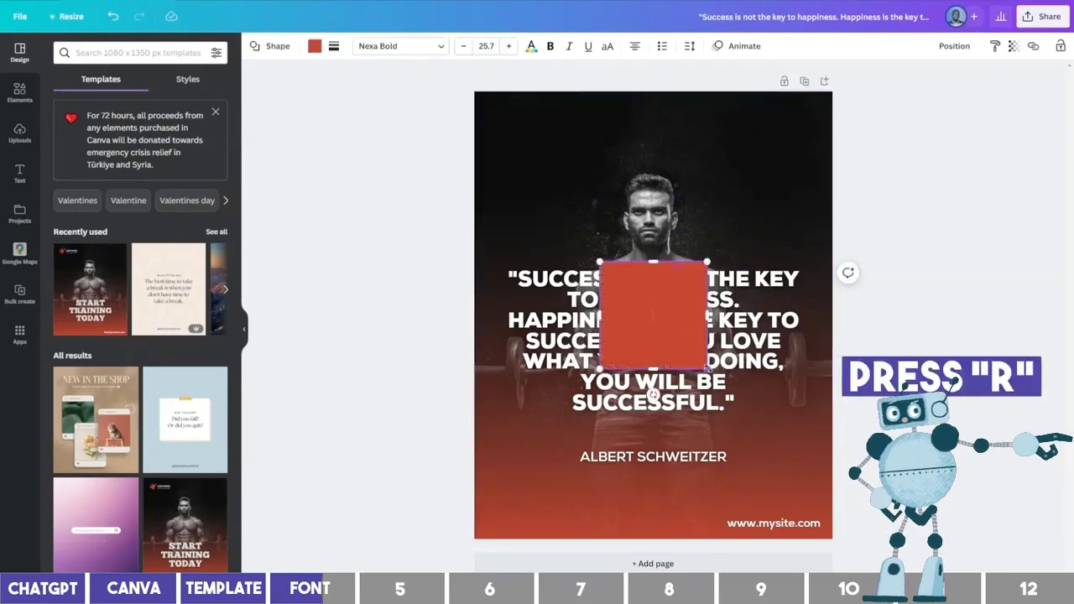
{"action": "left_click_drag", "start_coordinate": [707, 369], "coordinate": [838, 478]}
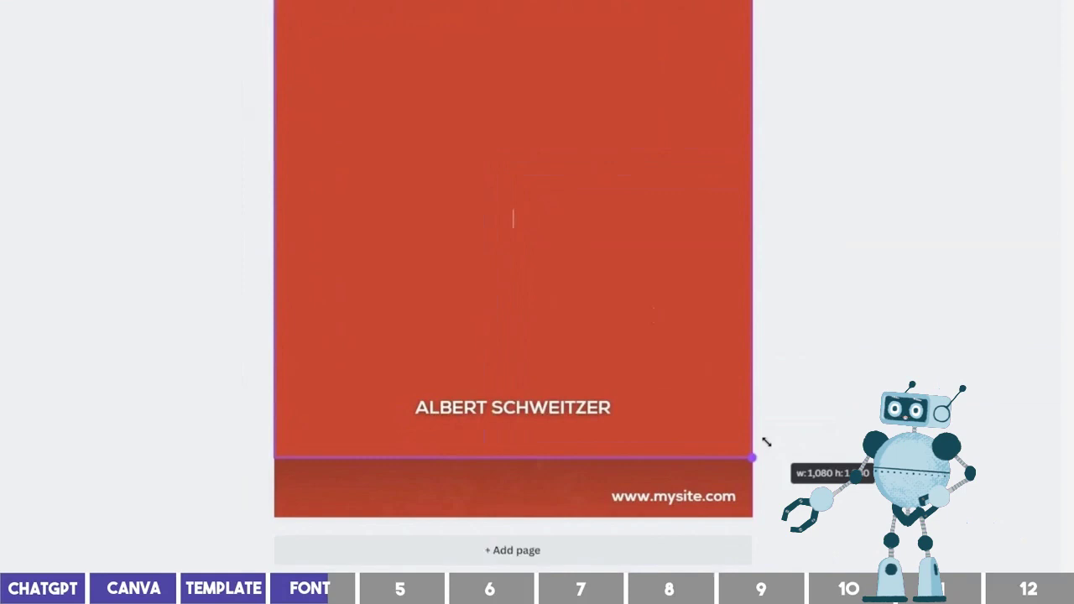
{"action": "left_click_drag", "start_coordinate": [766, 442], "coordinate": [765, 442]}
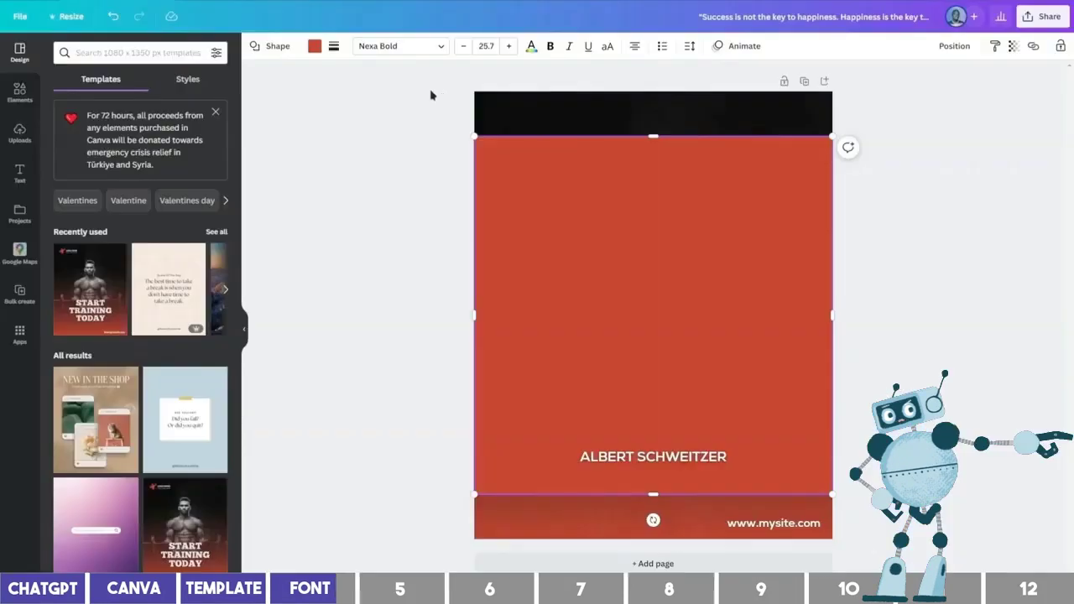
- Show the rulers and place horizontal guides along the upper and lower edges of the red square
{"action": "left_click", "coordinate": [424, 130]}
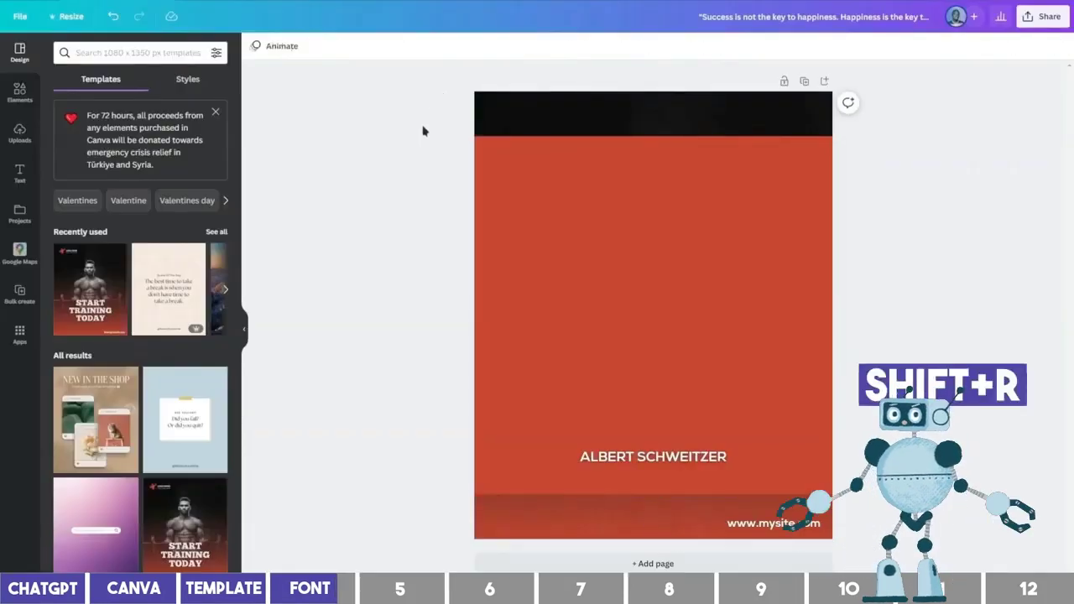
{"action": "key", "text": "shift+r"}
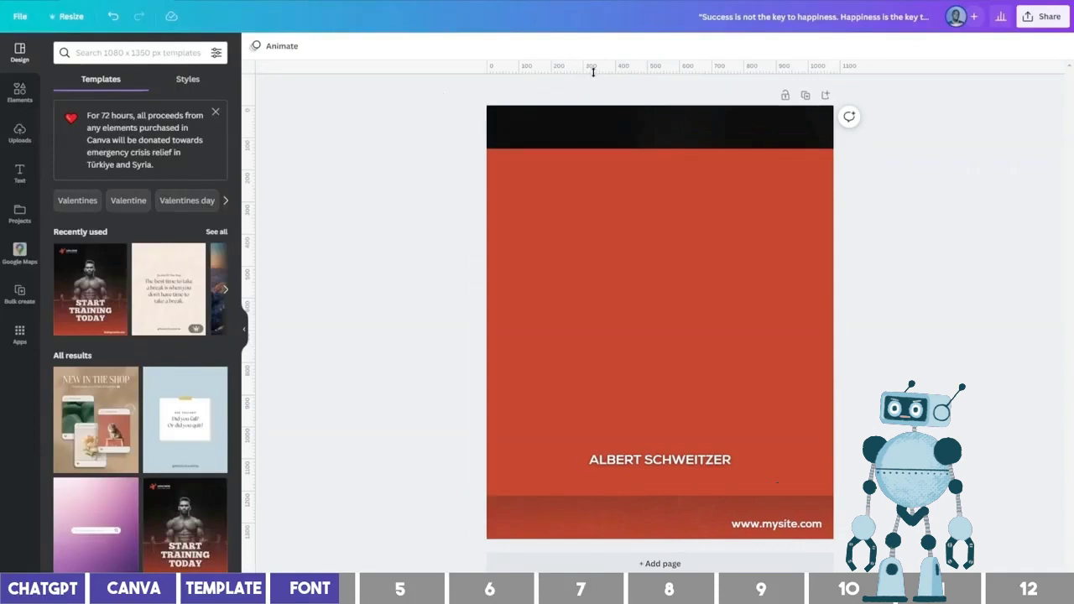
{"action": "left_click_drag", "start_coordinate": [593, 72], "coordinate": [592, 148]}
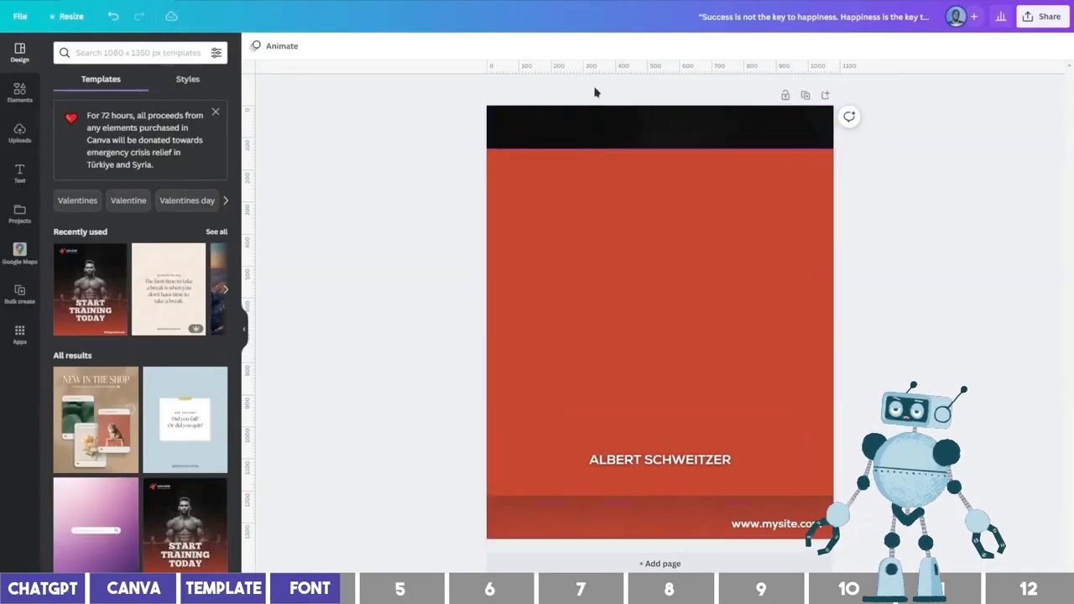
{"action": "left_click_drag", "start_coordinate": [598, 70], "coordinate": [559, 495]}
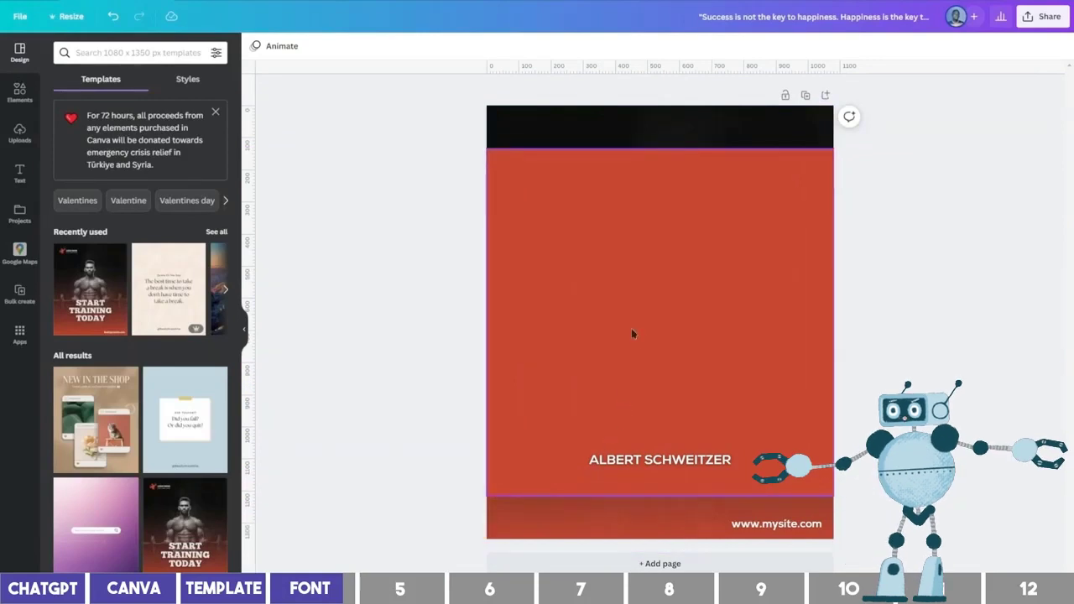
- Delete the red square and move the author name down to just above the lower guide
{"action": "left_click", "coordinate": [658, 185]}
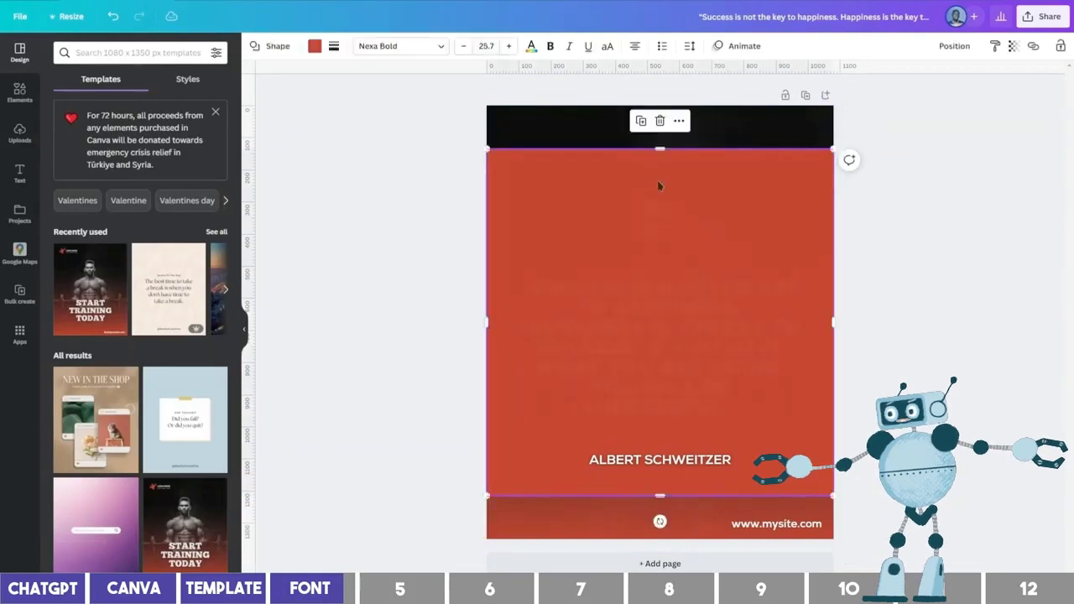
{"action": "left_click", "coordinate": [661, 122]}
{"action": "left_click", "coordinate": [644, 461]}
{"action": "left_click_drag", "start_coordinate": [644, 461], "coordinate": [644, 480]}
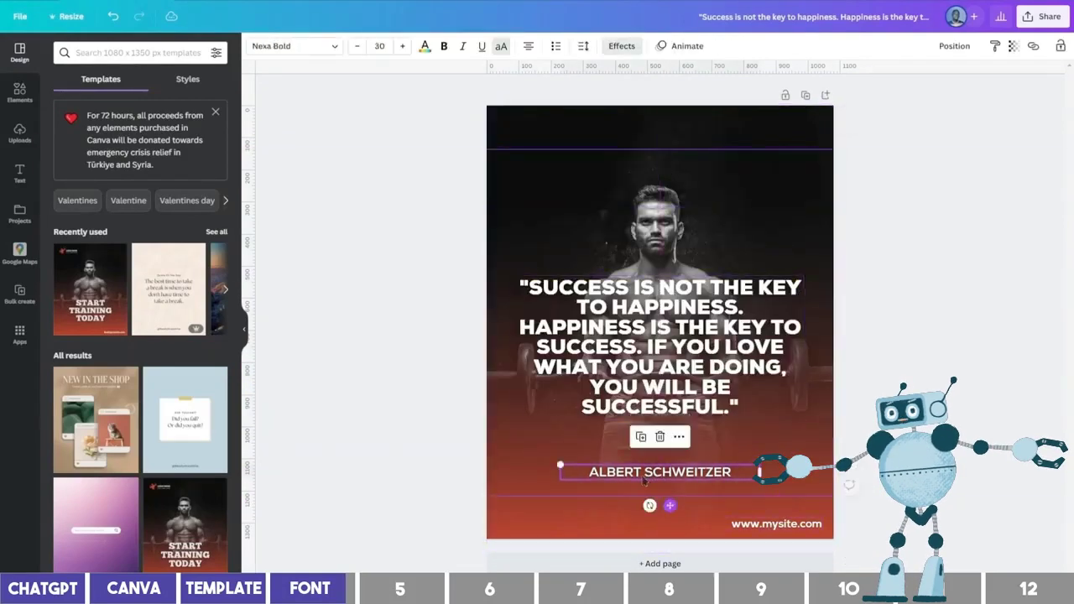
- Narrow the quote text box symmetrically and move it down closer to the author name, keeping it centred
{"action": "left_click", "coordinate": [752, 367]}
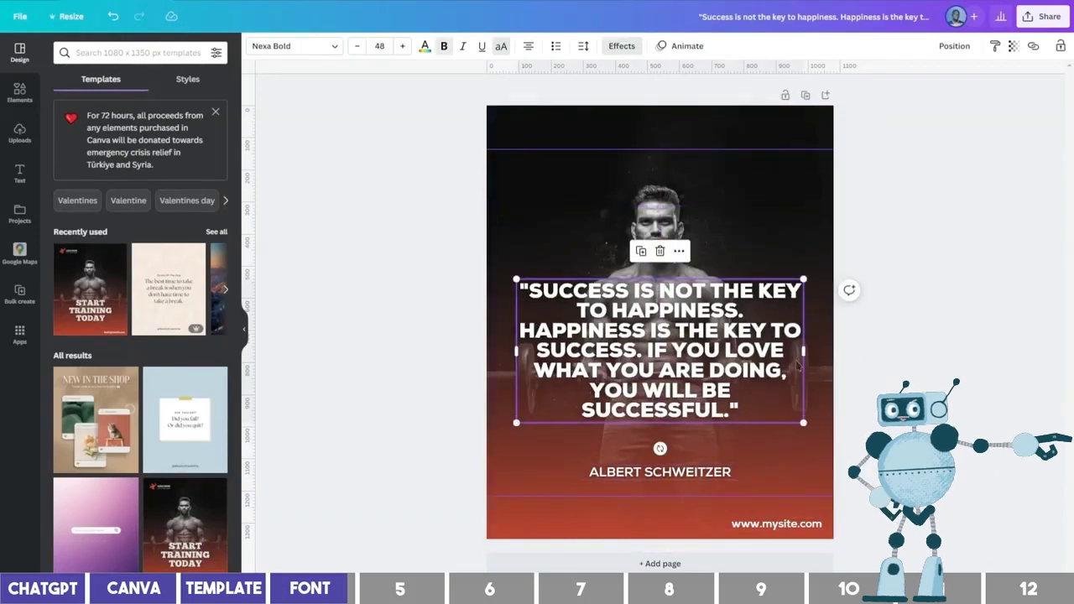
{"action": "left_click_drag", "start_coordinate": [803, 350], "coordinate": [790, 350]}
{"action": "left_click_drag", "start_coordinate": [753, 361], "coordinate": [759, 377]}
{"action": "left_click", "coordinate": [848, 378]}
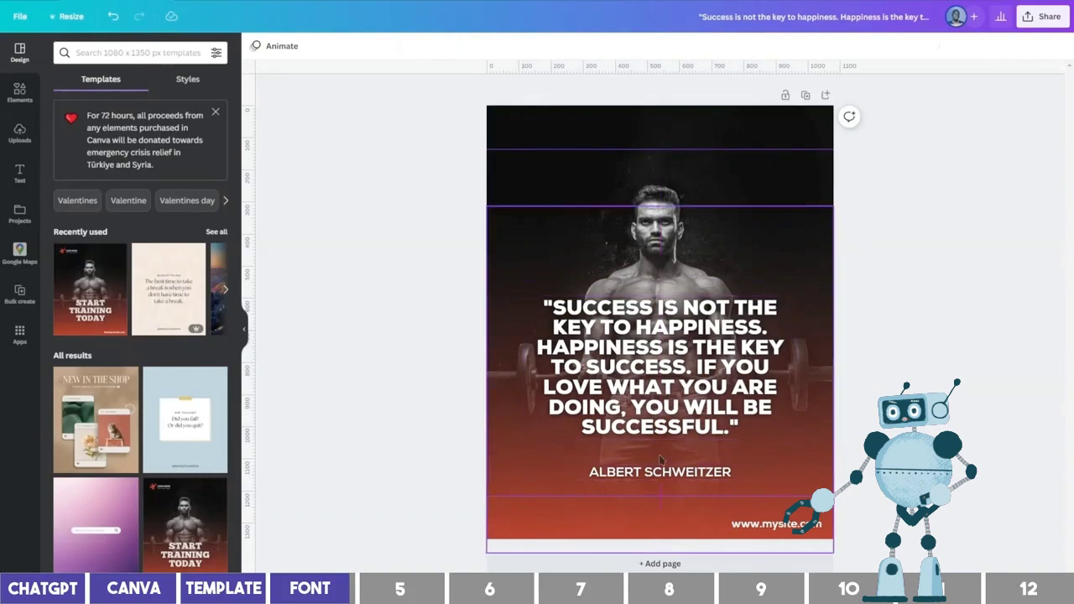
- Add a white horizontal line, centre it between the quote and the author name, and toggle the rulers off
{"action": "left_click", "coordinate": [656, 347]}
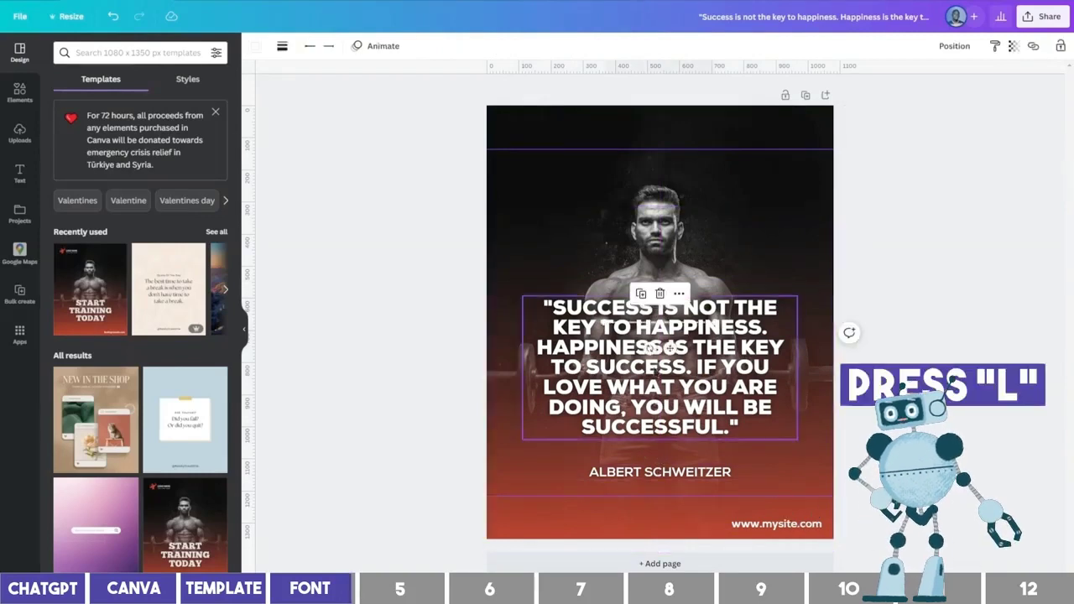
{"action": "left_click_drag", "start_coordinate": [670, 347], "coordinate": [671, 483]}
{"action": "left_click", "coordinate": [668, 193]}
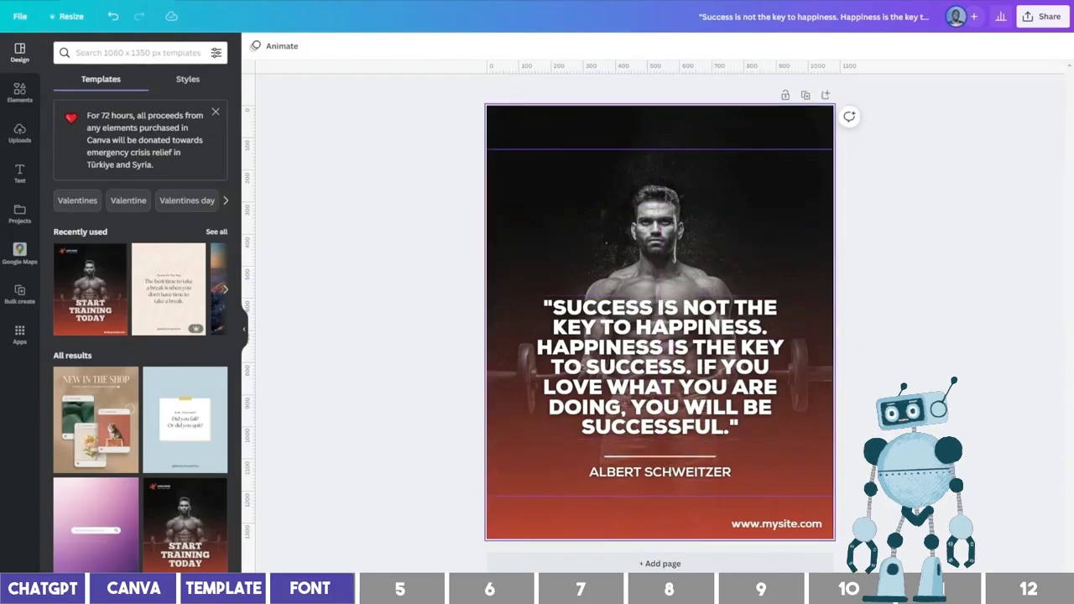
{"action": "key", "text": "shift+r"}
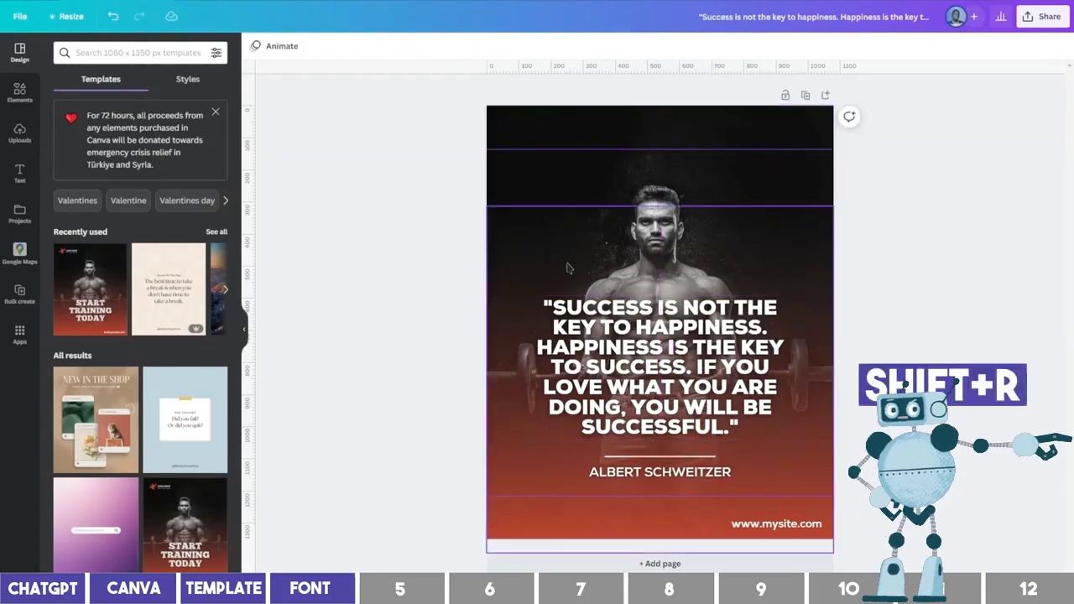
- Hide the rulers and delete the bodybuilder background photo from the page
{"action": "key", "text": "shift+r"}
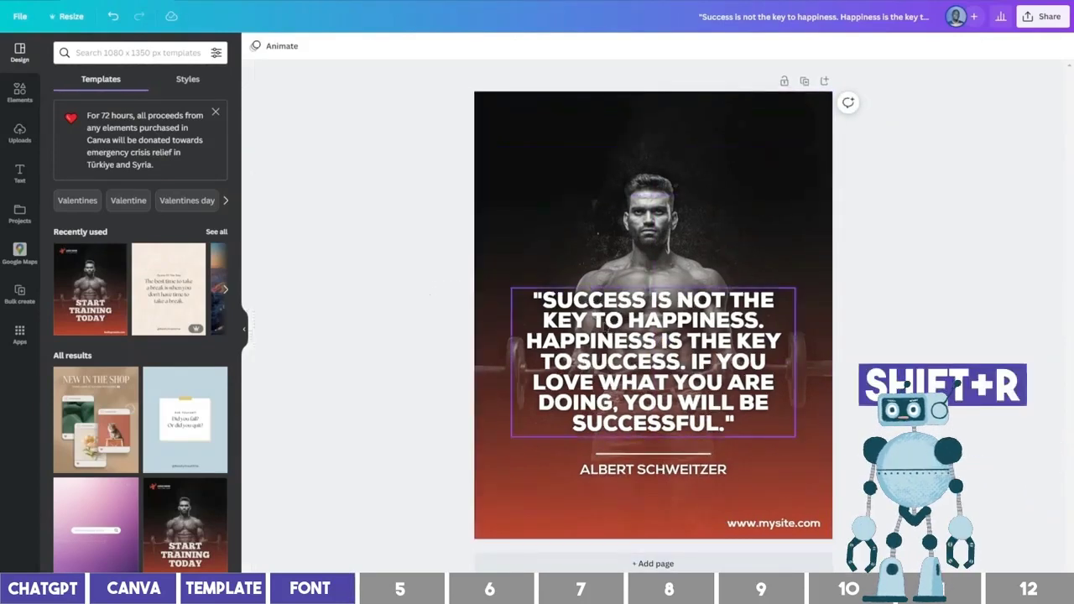
{"action": "left_click", "coordinate": [651, 176]}
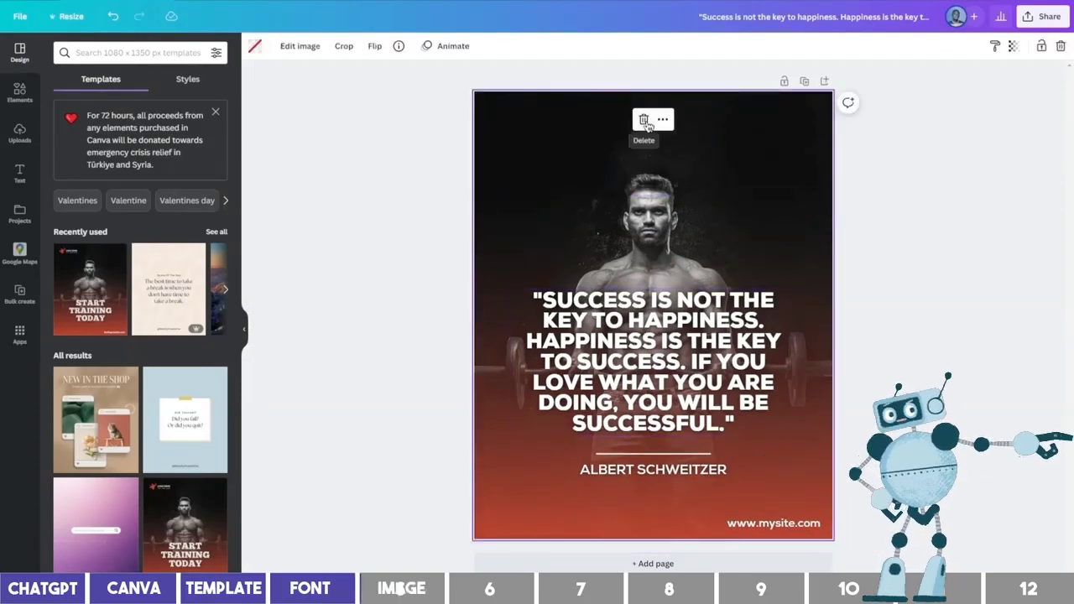
{"action": "left_click", "coordinate": [643, 120]}
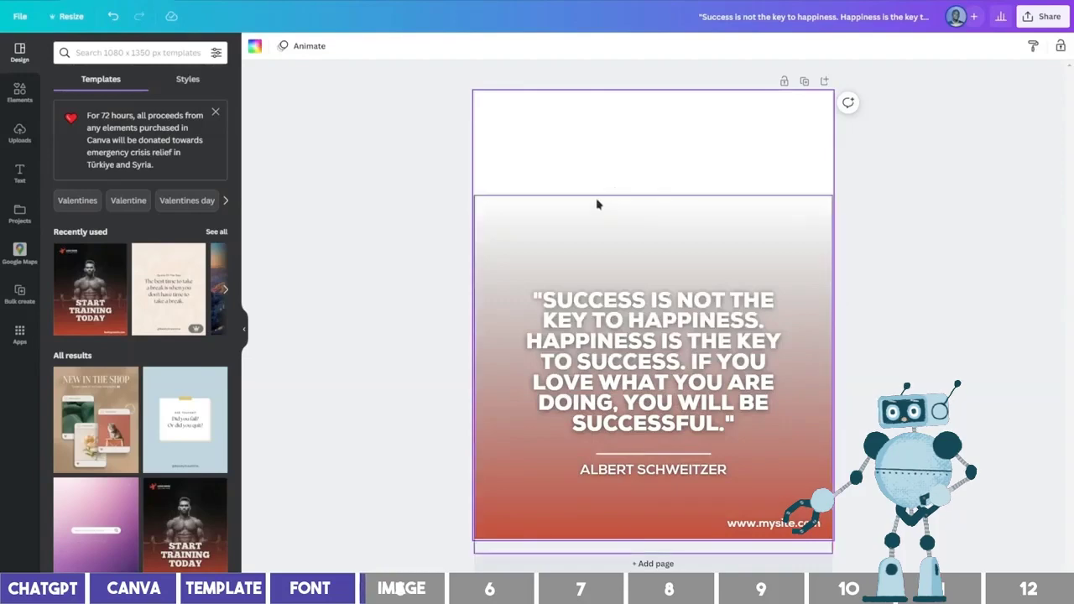
- Search the elements for "luxury" photos and filter them to vertical orientation
{"action": "left_click", "coordinate": [19, 92]}
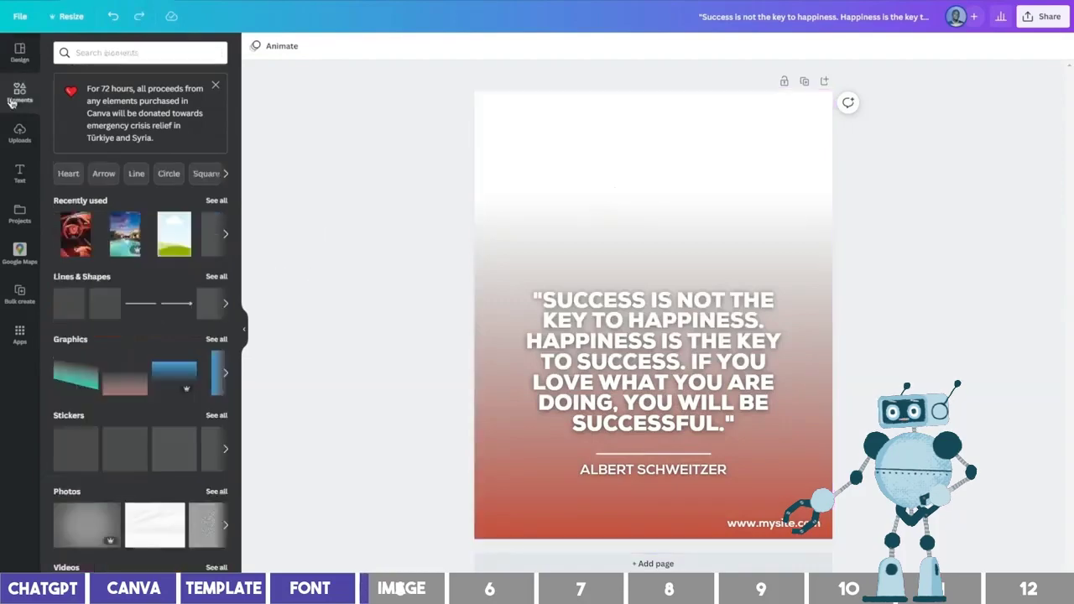
{"action": "left_click", "coordinate": [128, 54]}
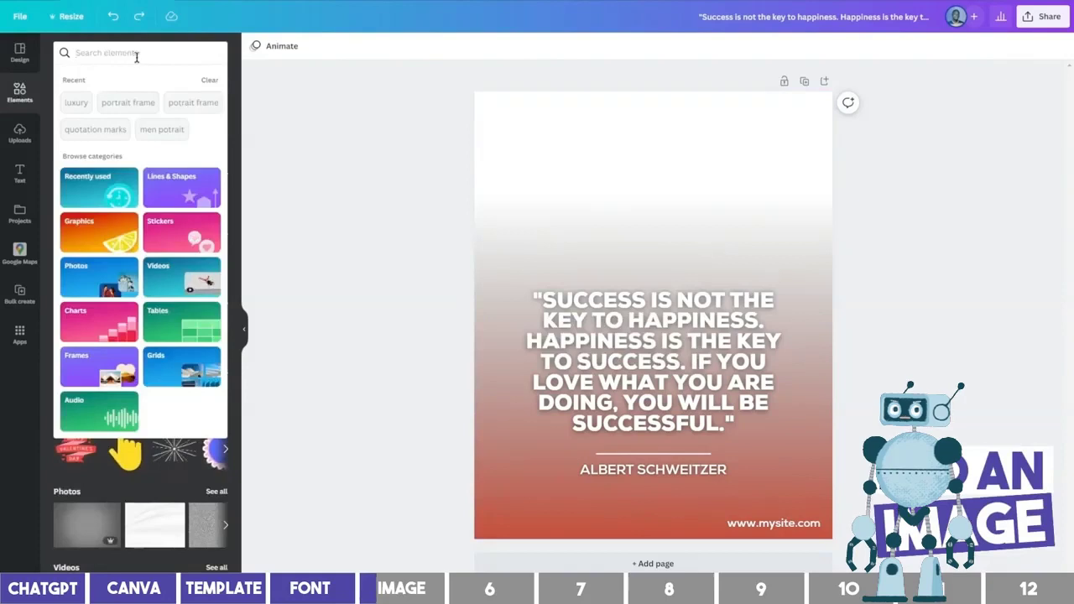
{"action": "type", "text": "luxury"}
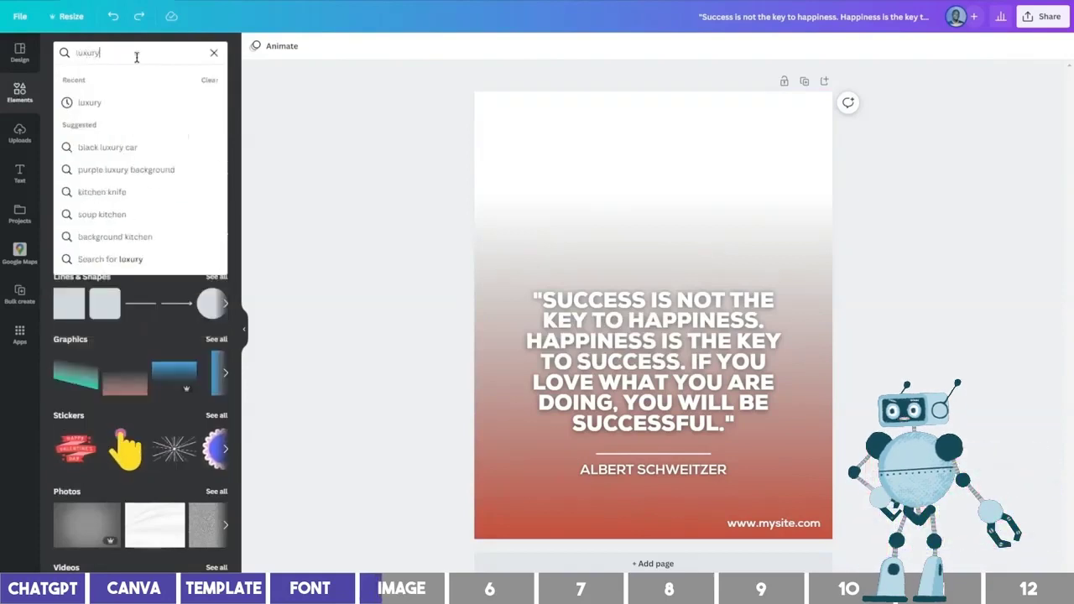
{"action": "key", "text": "Return"}
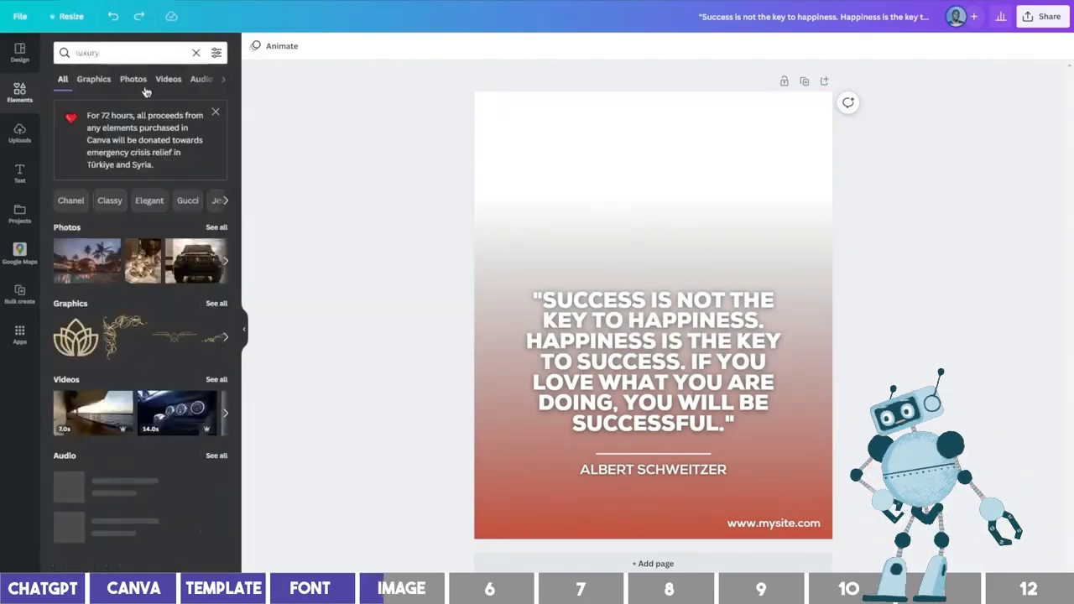
{"action": "left_click", "coordinate": [134, 78]}
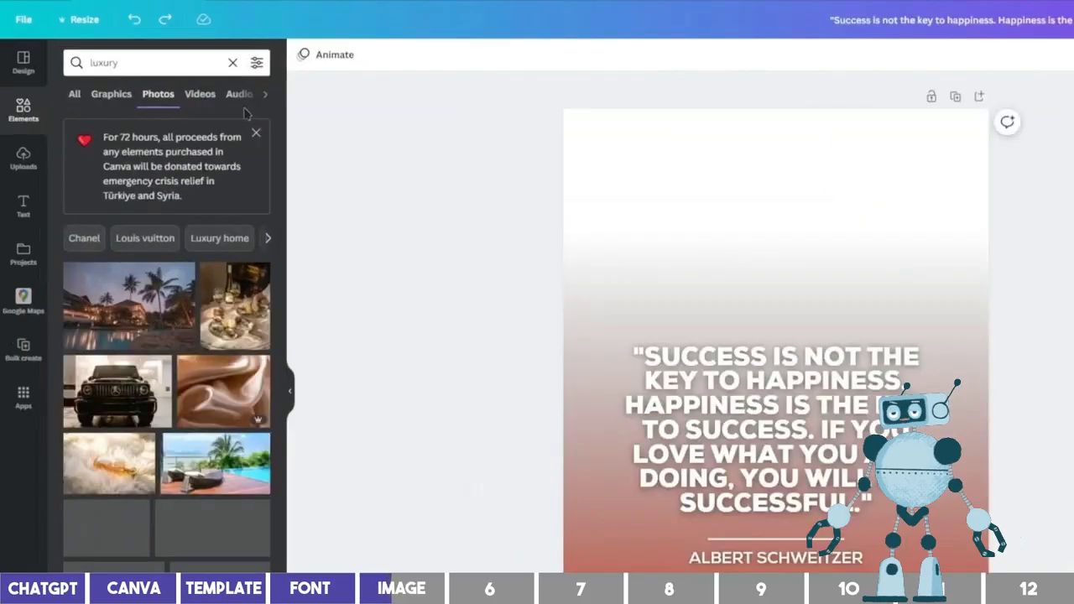
{"action": "left_click", "coordinate": [253, 65]}
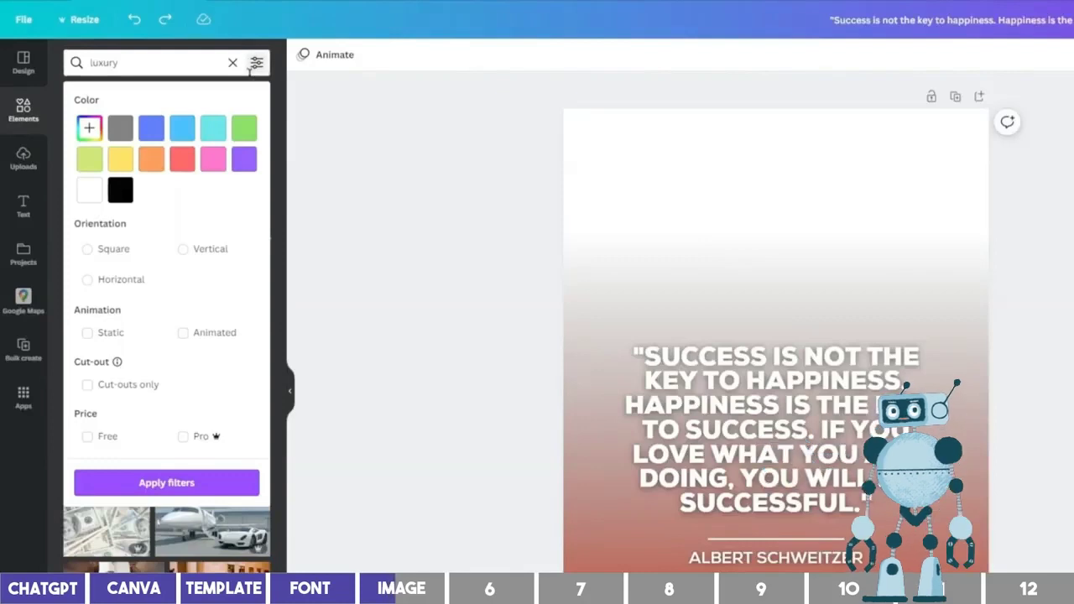
{"action": "left_click", "coordinate": [211, 251]}
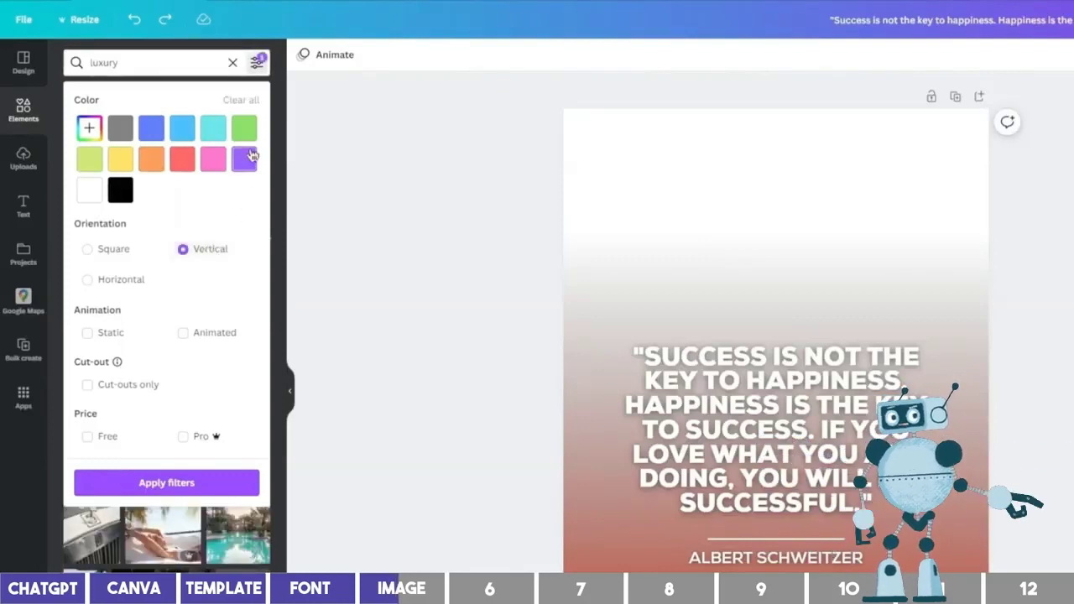
{"action": "left_click", "coordinate": [217, 494]}
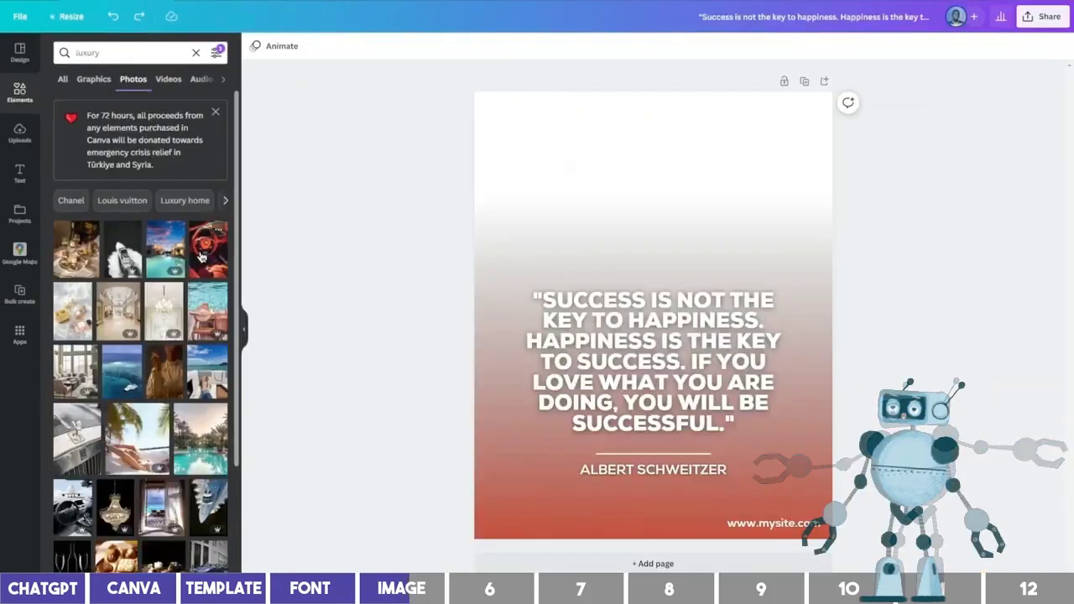
- Set the red steering wheel photo as the page background and enlarge the gradient to cover the whole page
{"action": "left_click_drag", "start_coordinate": [240, 304], "coordinate": [614, 238]}
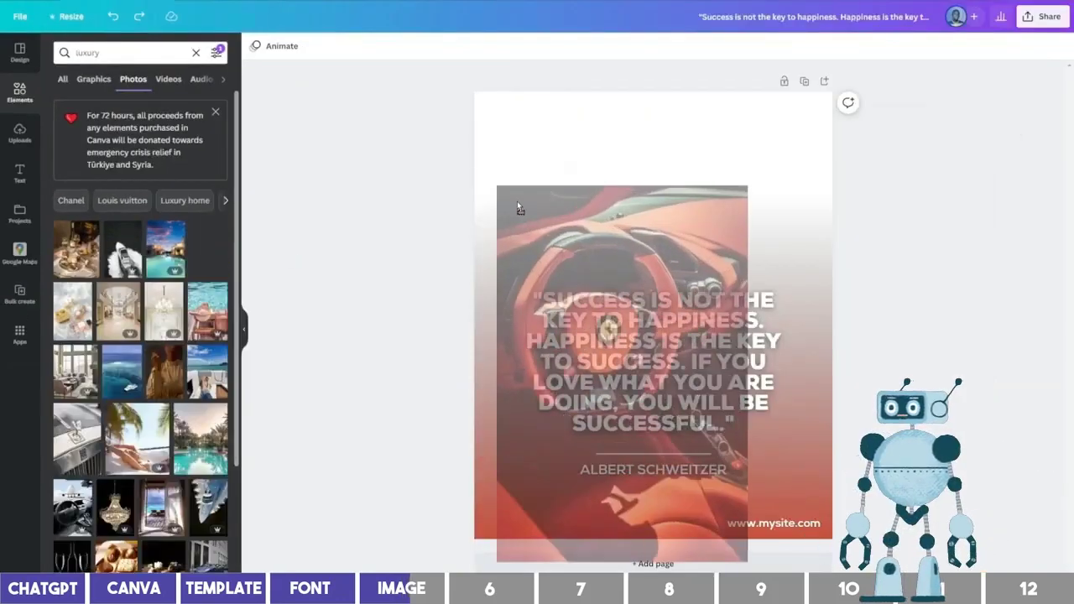
{"action": "left_click_drag", "start_coordinate": [517, 207], "coordinate": [514, 211]}
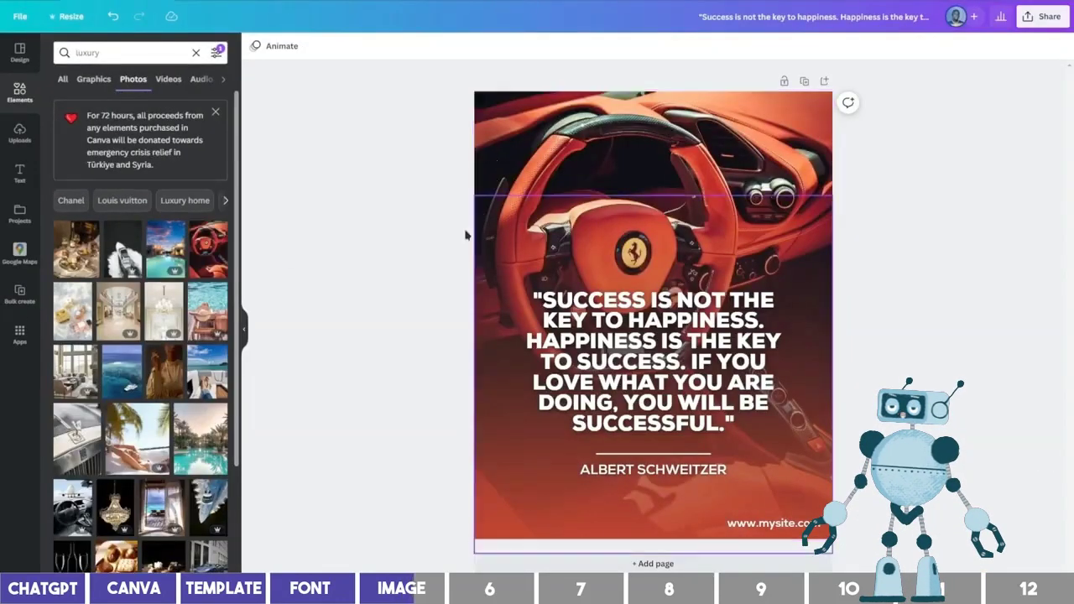
{"action": "left_click_drag", "start_coordinate": [451, 151], "coordinate": [385, 75]}
{"action": "key", "text": "ctrl+z"}
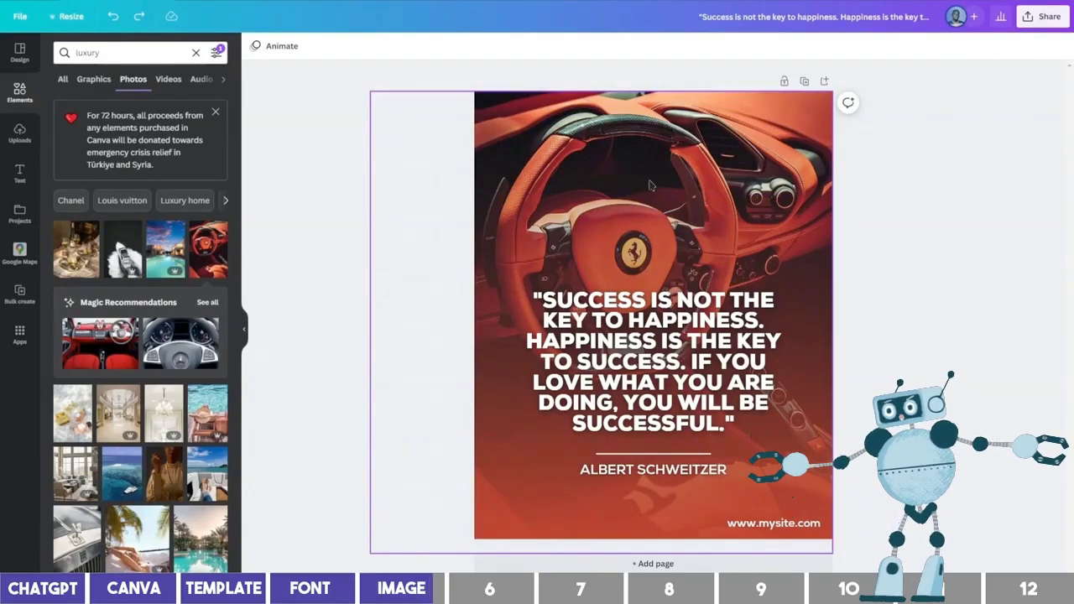
- Delete the steering wheel background photo, keeping the gradient overlay and the texts
{"action": "left_click", "coordinate": [648, 185]}
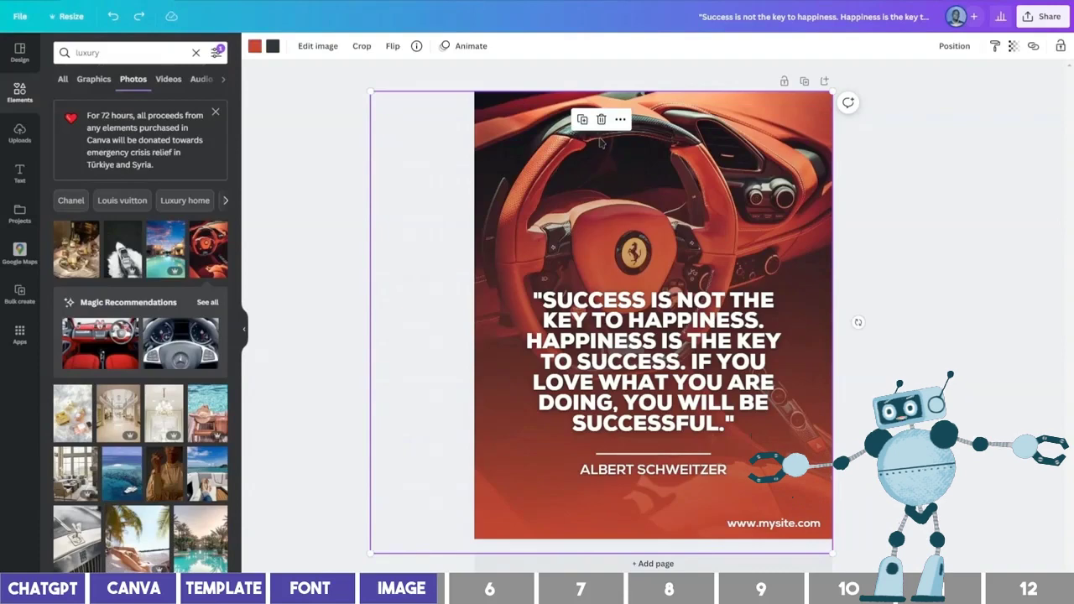
{"action": "left_click", "coordinate": [642, 160]}
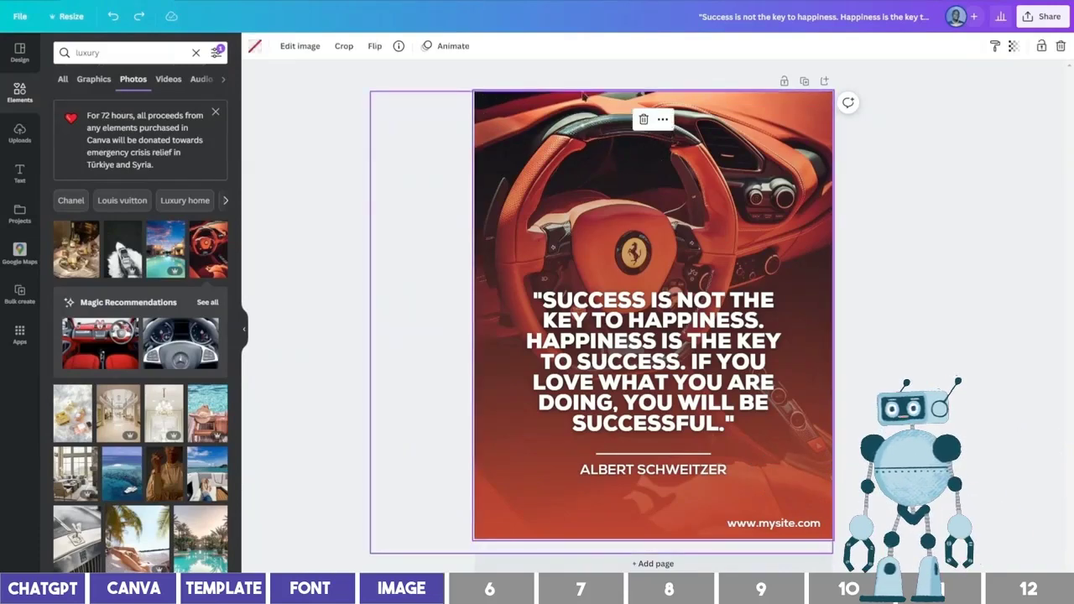
{"action": "left_click", "coordinate": [643, 119]}
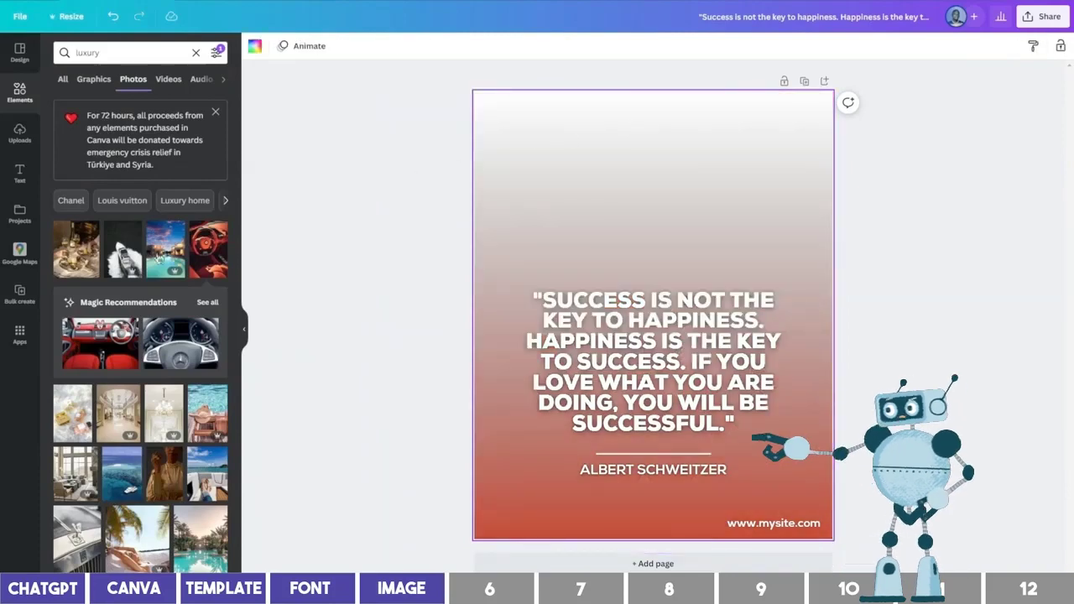
- Clear the luxury search, browse all frames and add the Portrait Frame with Border to the page
{"action": "left_click", "coordinate": [196, 53]}
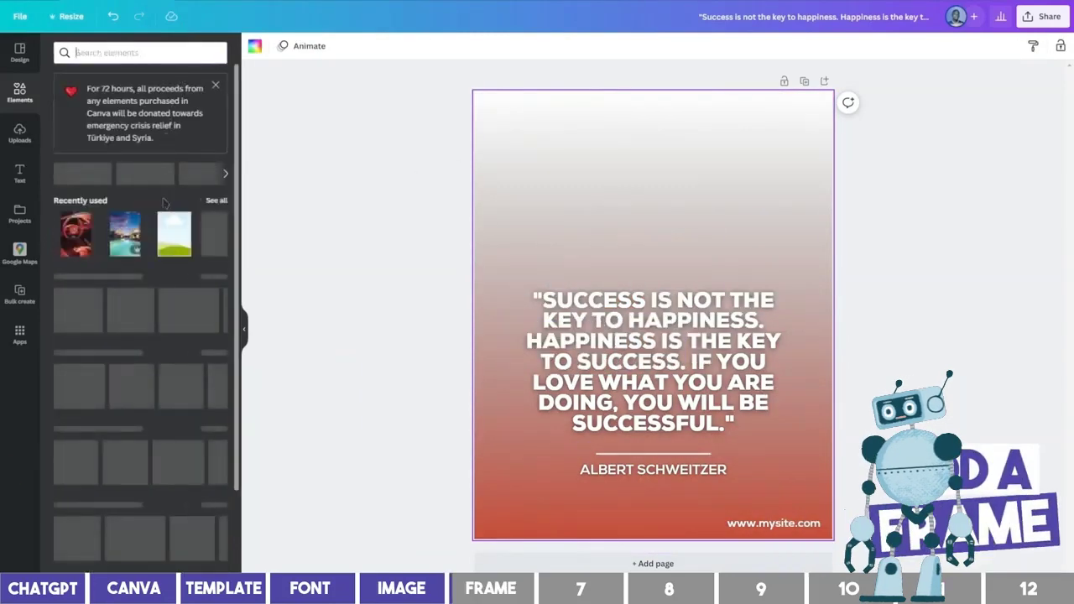
{"action": "scroll", "coordinate": [153, 259], "scroll_direction": "down", "scroll_amount": 5}
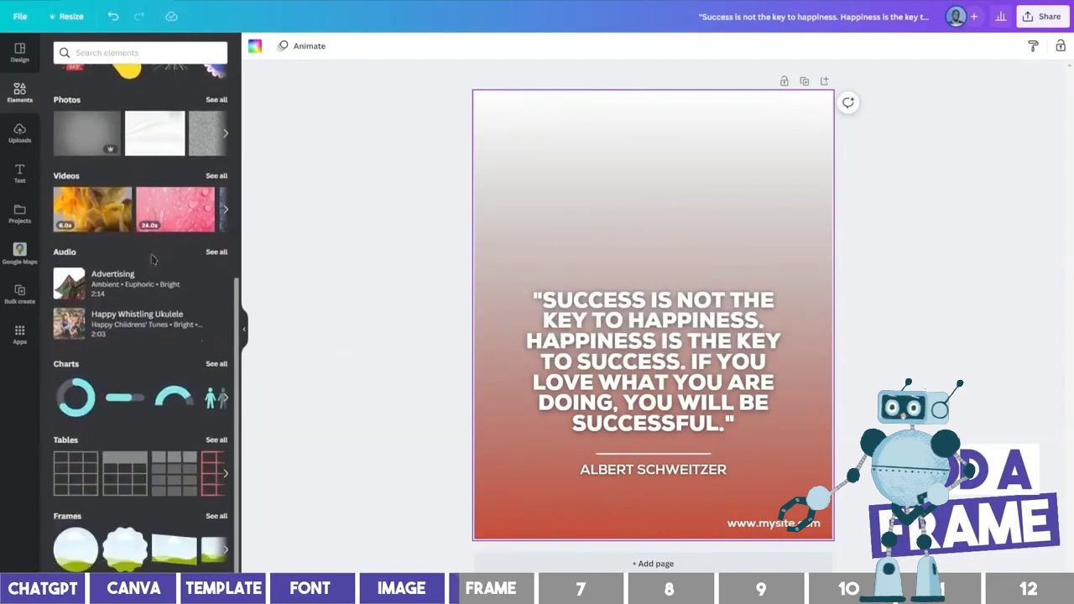
{"action": "scroll", "coordinate": [152, 258], "scroll_direction": "down", "scroll_amount": 2}
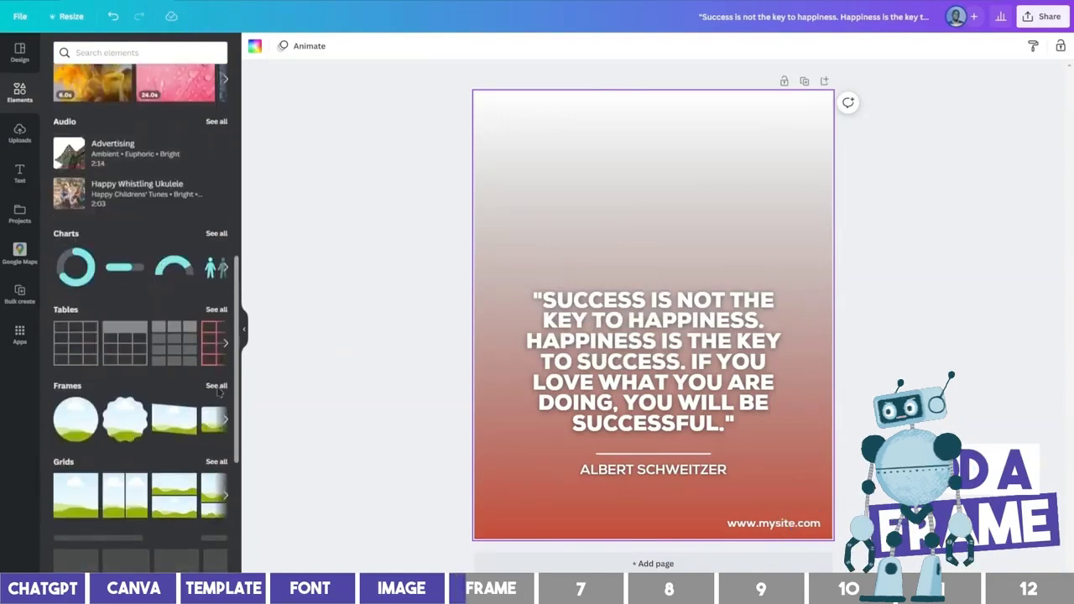
{"action": "scroll", "coordinate": [217, 390], "scroll_direction": "down", "scroll_amount": 2}
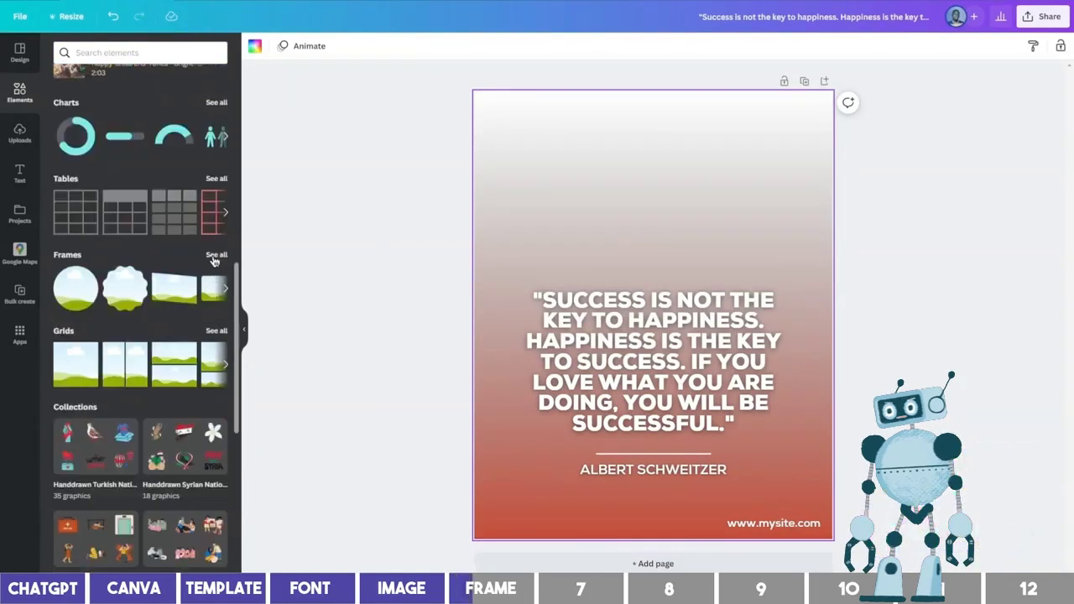
{"action": "left_click", "coordinate": [215, 260]}
{"action": "scroll", "coordinate": [217, 259], "scroll_direction": "down", "scroll_amount": 2}
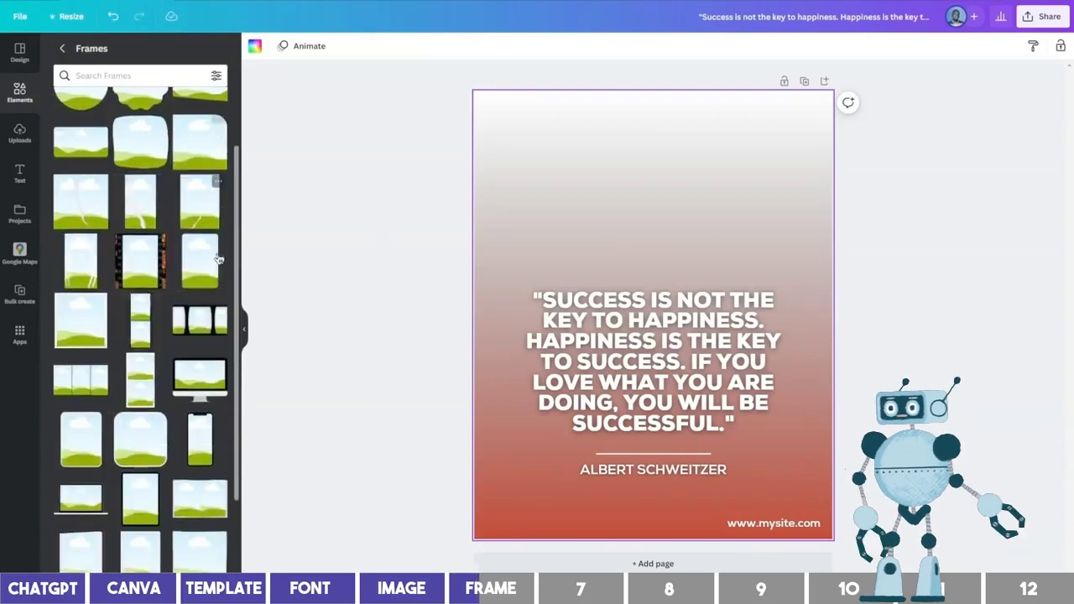
{"action": "scroll", "coordinate": [168, 285], "scroll_direction": "down", "scroll_amount": 5}
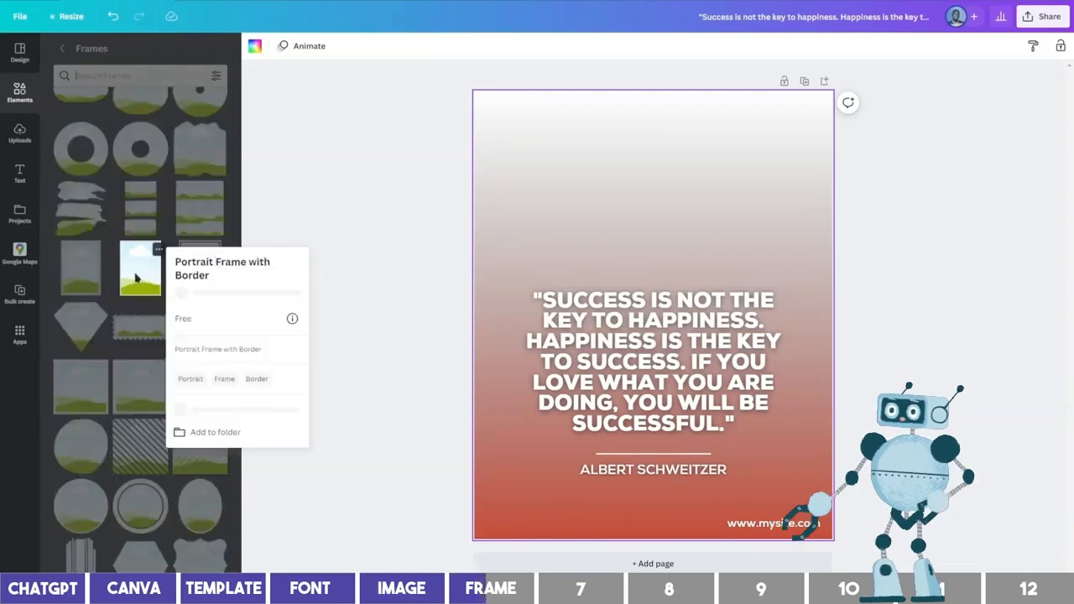
{"action": "left_click", "coordinate": [138, 272]}
{"action": "left_click_drag", "start_coordinate": [134, 277], "coordinate": [507, 139]}
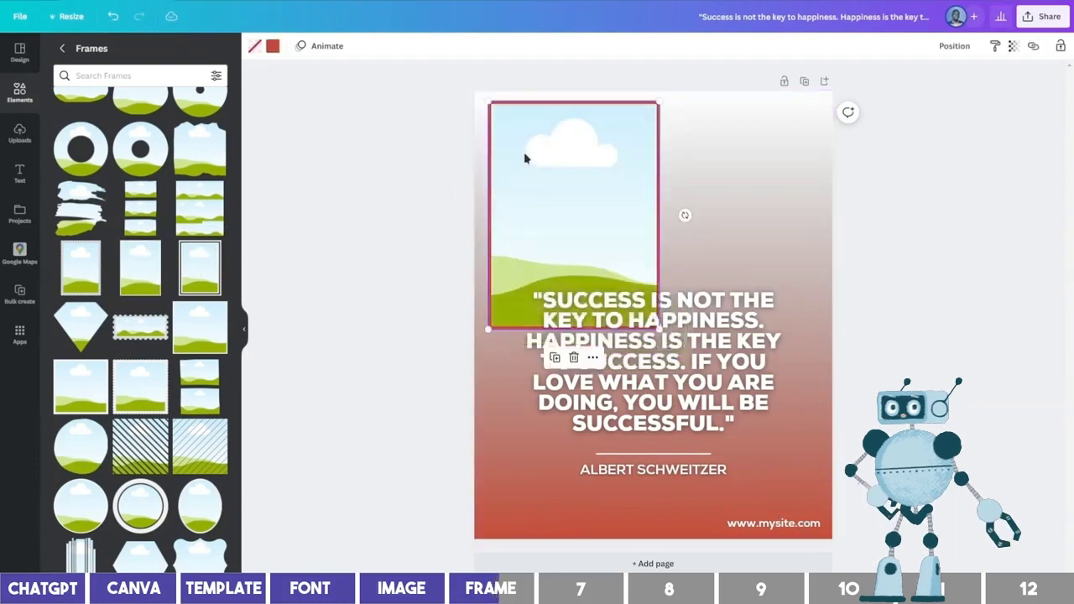
- Enlarge the portrait frame beyond the page edges so that it covers the whole page
{"action": "left_click_drag", "start_coordinate": [659, 329], "coordinate": [839, 569]}
{"action": "left_click_drag", "start_coordinate": [891, 535], "coordinate": [891, 534]}
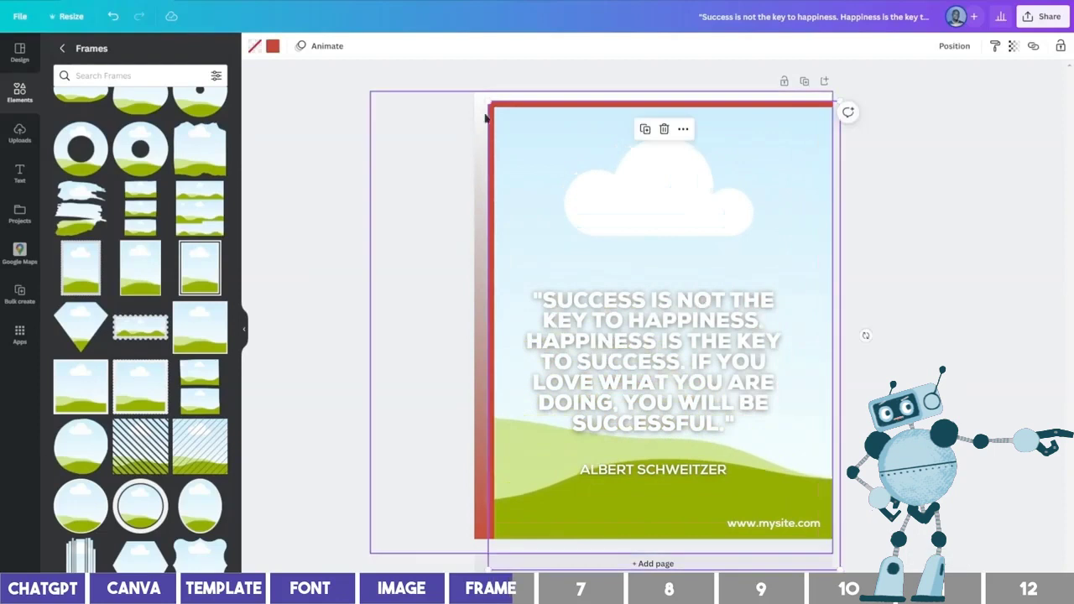
{"action": "left_click_drag", "start_coordinate": [488, 101], "coordinate": [436, 73]}
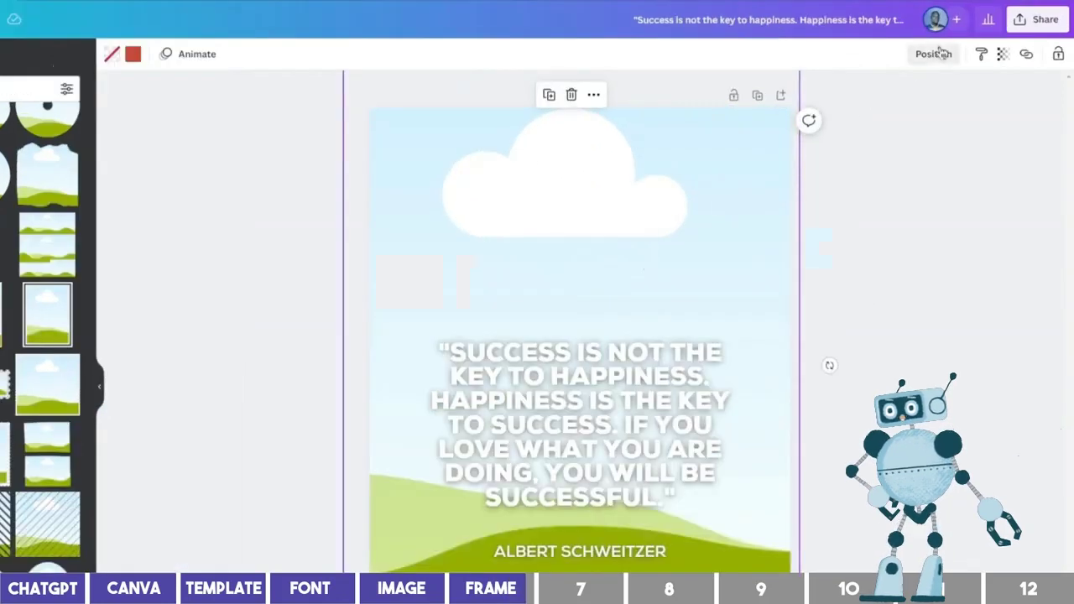
- Send the portrait frame to the back, behind the gradient and the texts, and deselect it
{"action": "left_click", "coordinate": [935, 53]}
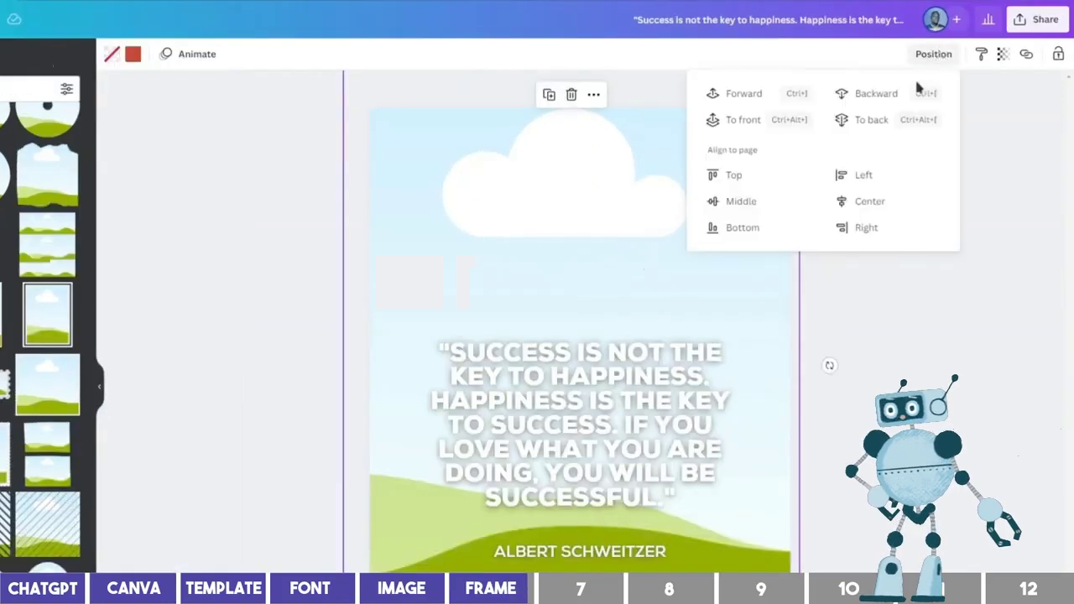
{"action": "left_click", "coordinate": [868, 122]}
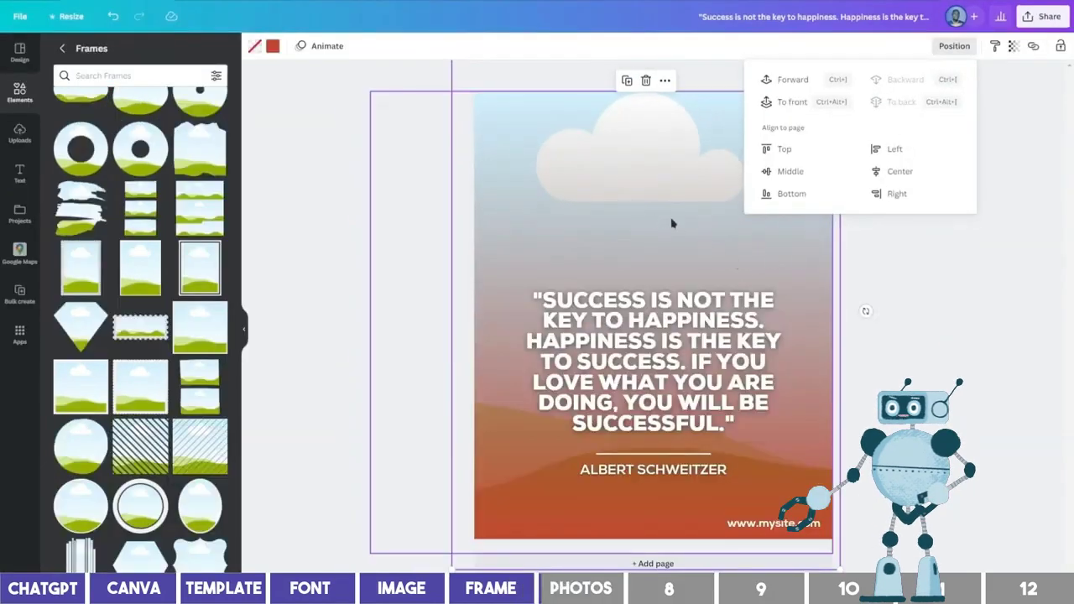
{"action": "key", "text": "Escape"}
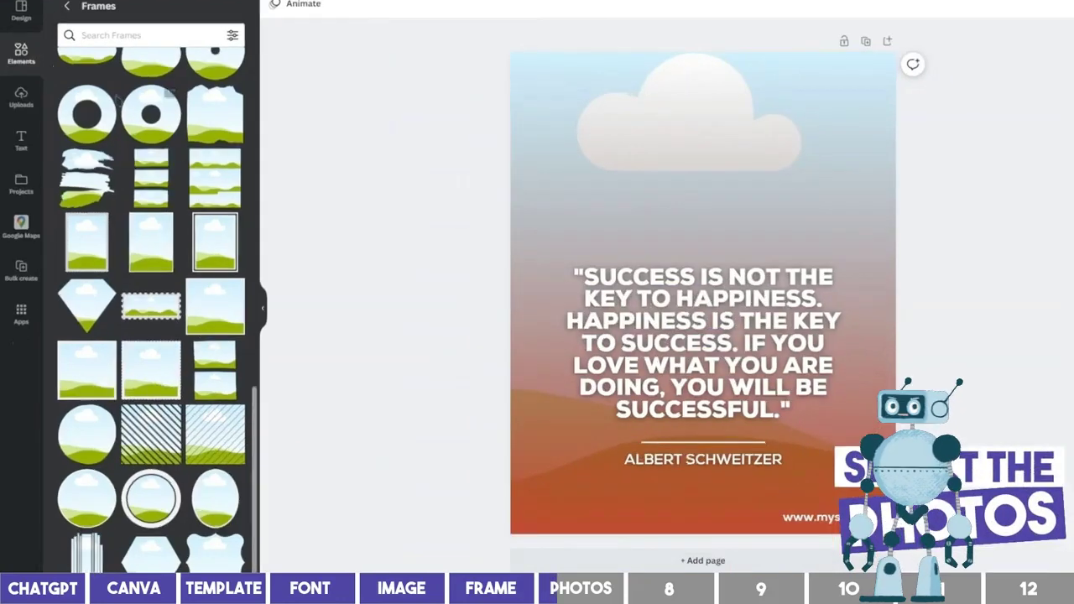
- Return to the elements library, search for "luxury" photos again and apply the vertical orientation filter
{"action": "left_click", "coordinate": [15, 99]}
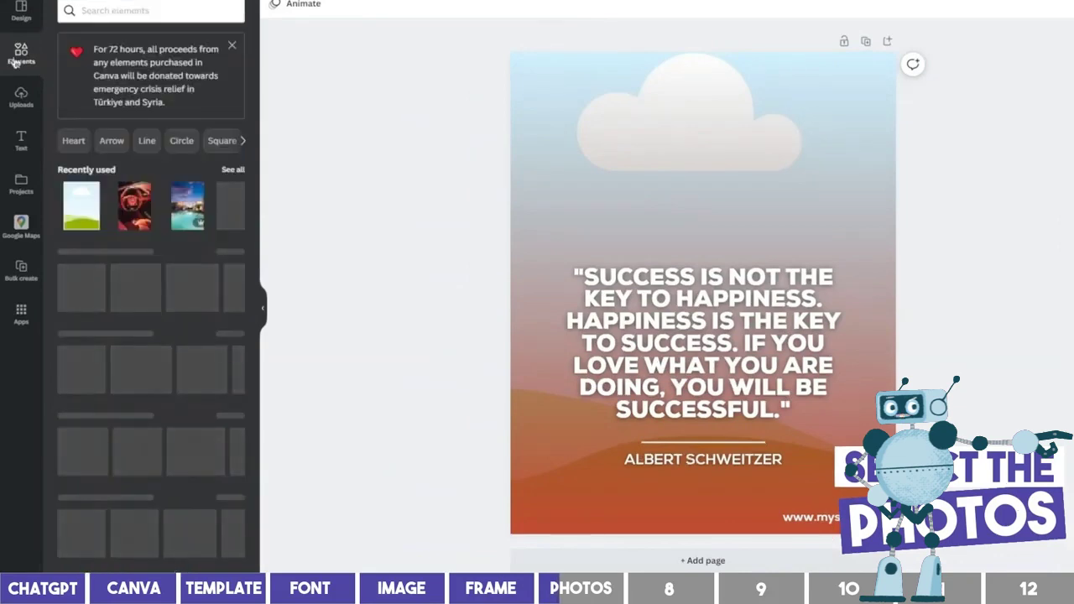
{"action": "left_click", "coordinate": [135, 12]}
{"action": "type", "text": "luxury"}
{"action": "key", "text": "Return"}
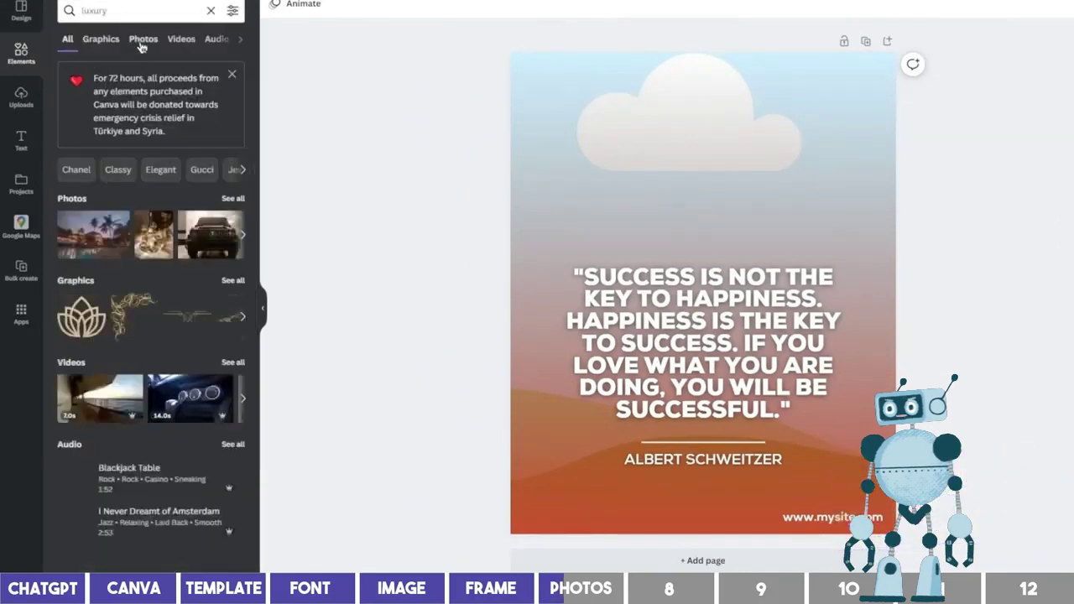
{"action": "left_click", "coordinate": [142, 38]}
{"action": "left_click", "coordinate": [232, 10]}
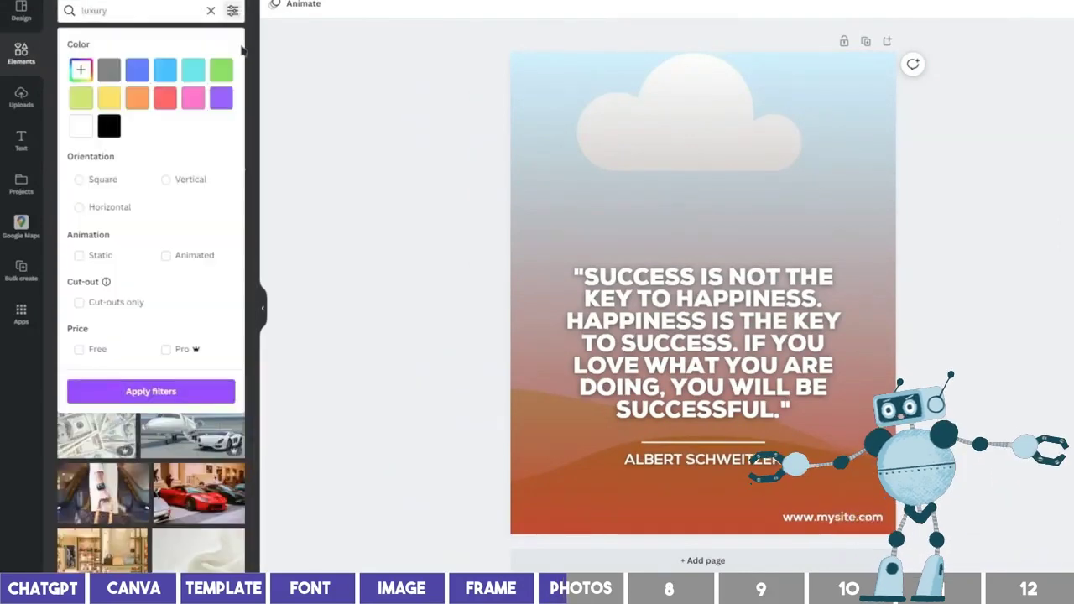
{"action": "left_click", "coordinate": [187, 179]}
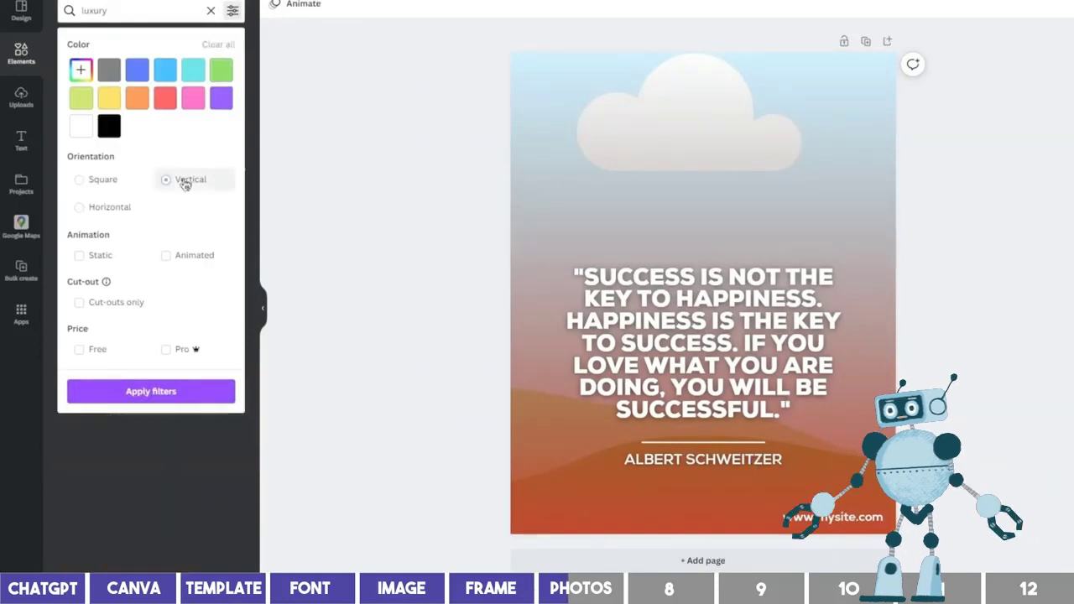
{"action": "left_click", "coordinate": [177, 393]}
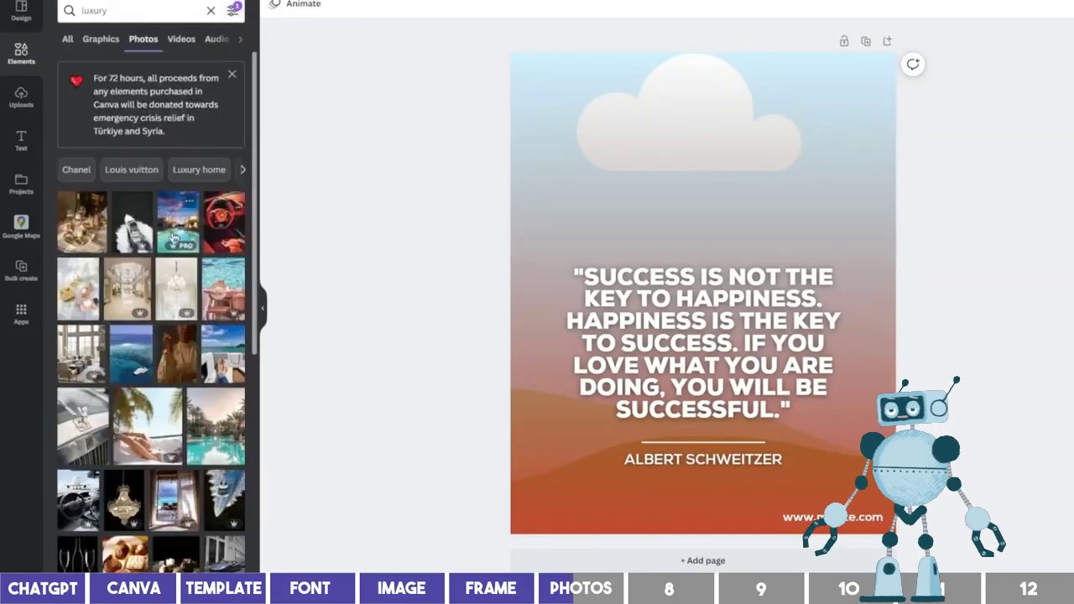
- Save the Luxury Speedboat photo to a new folder named "Luxury"
{"action": "left_click", "coordinate": [142, 201]}
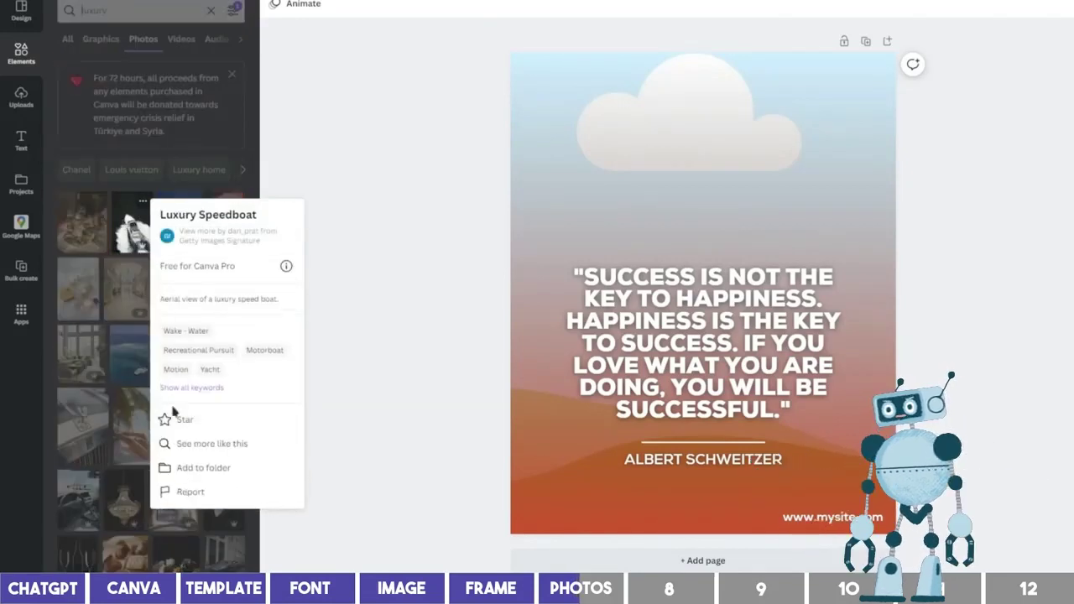
{"action": "left_click", "coordinate": [213, 468]}
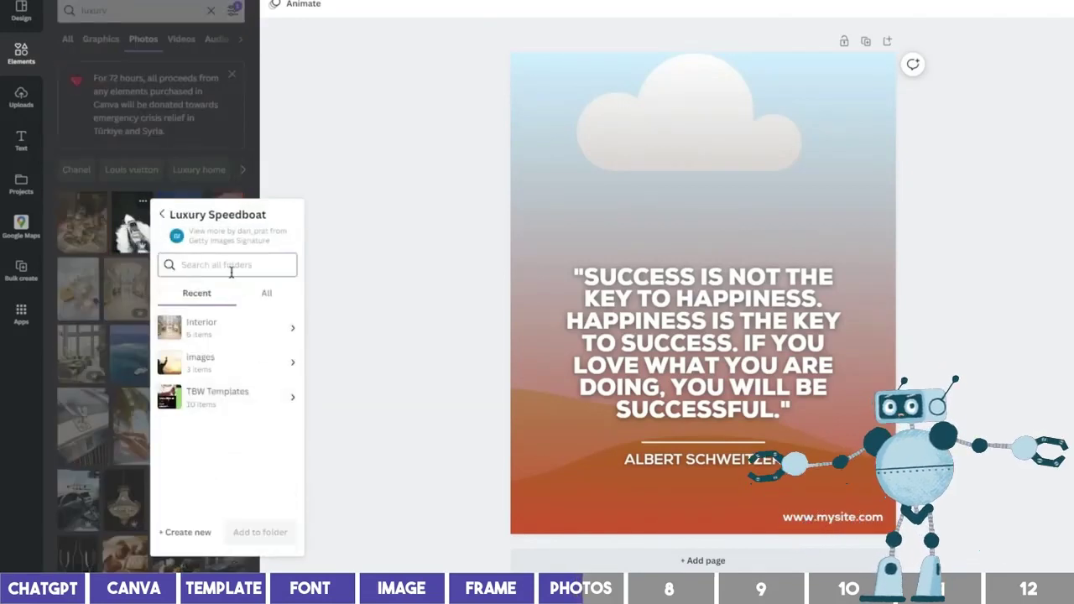
{"action": "left_click", "coordinate": [202, 532]}
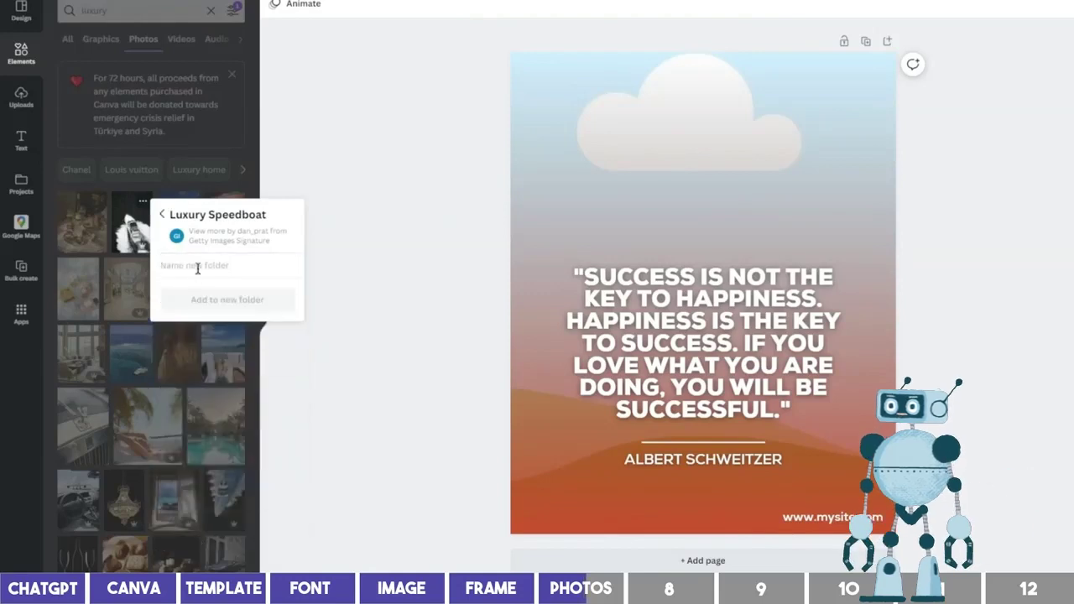
{"action": "type", "text": "Luxury"}
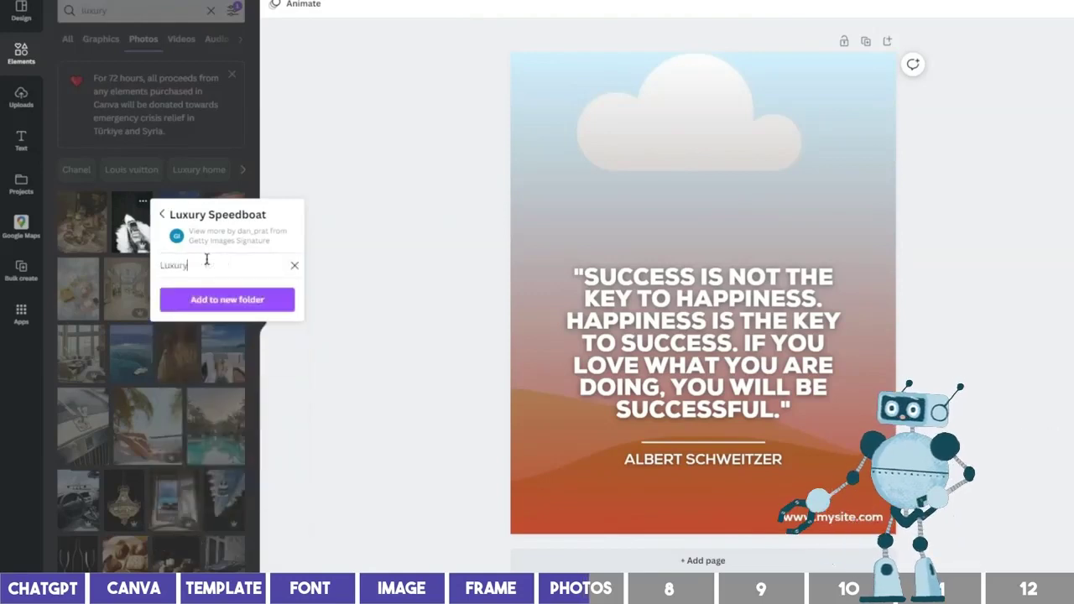
{"action": "left_click", "coordinate": [241, 296]}
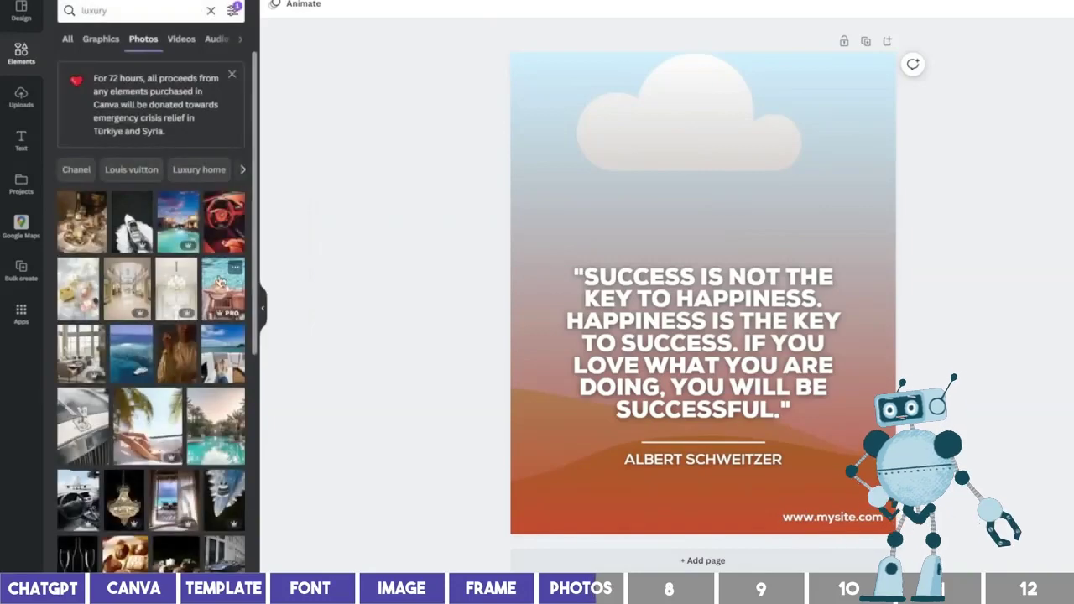
- Add the Luxurious Car Interior photo to the Luxury folder
{"action": "left_click", "coordinate": [234, 201]}
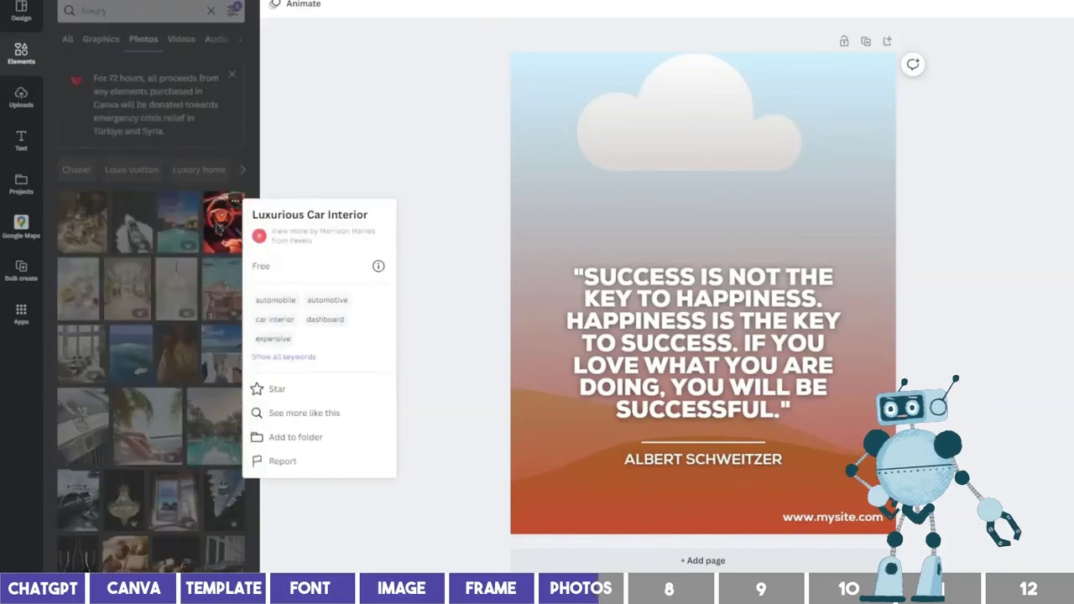
{"action": "left_click", "coordinate": [290, 441]}
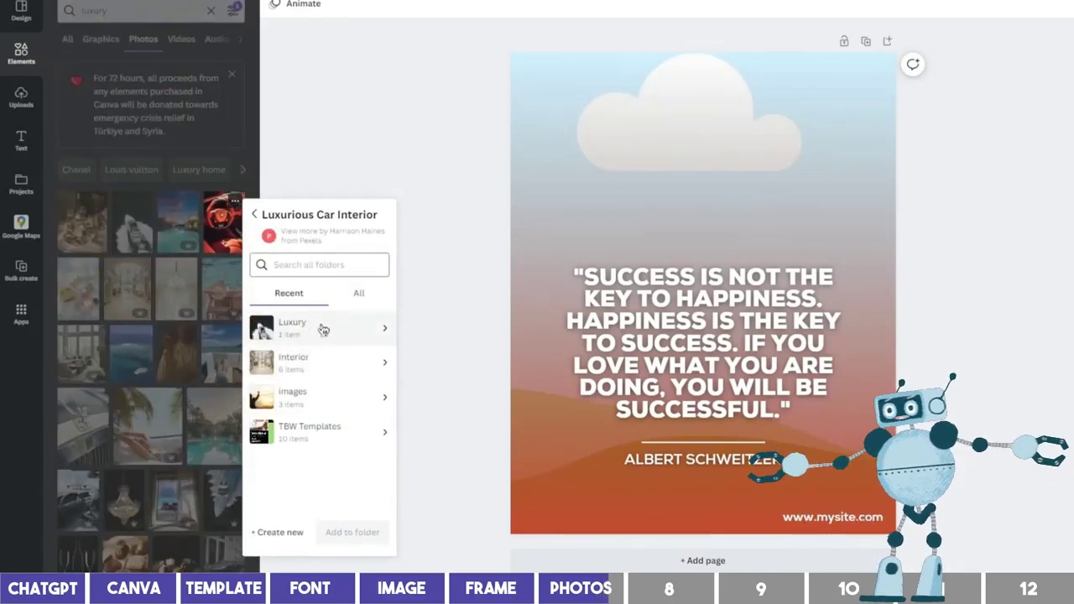
{"action": "left_click", "coordinate": [321, 329]}
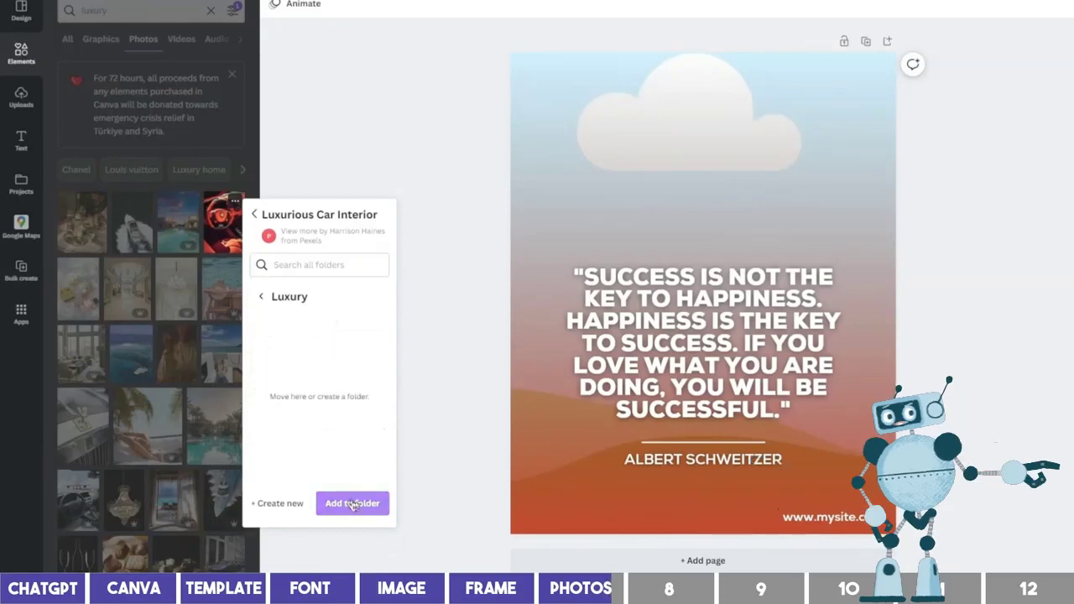
{"action": "left_click", "coordinate": [239, 366]}
- Add the free beach vacation photo "Person Showing Both Feet Wearing Brown Sandals" to the Luxury folder
{"action": "scroll", "coordinate": [201, 300], "scroll_direction": "down", "scroll_amount": 2}
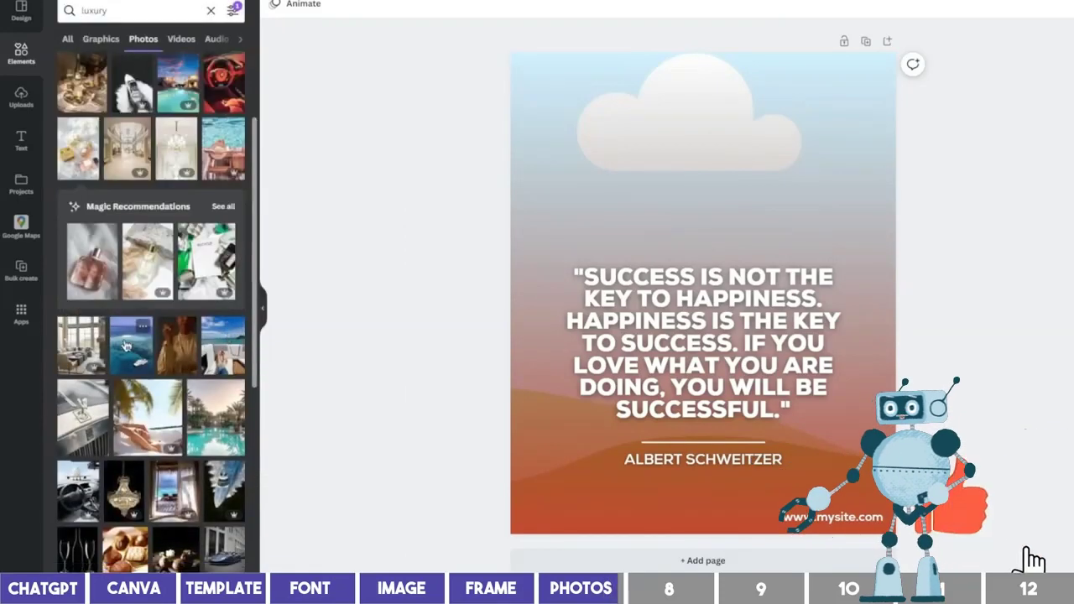
{"action": "left_click", "coordinate": [235, 325]}
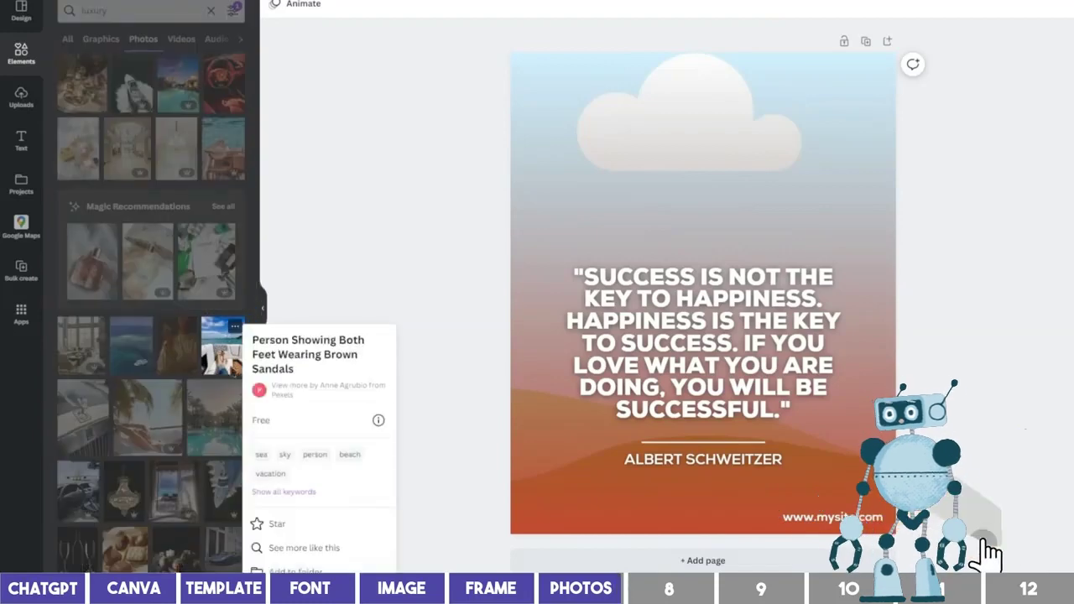
{"action": "left_click", "coordinate": [285, 545]}
{"action": "left_click", "coordinate": [291, 383]}
{"action": "left_click", "coordinate": [331, 570]}
- Add the steering wheel photo and the "Wine Glass Beside Android Smartphone and Sunglasses" photo to the Luxury folder
{"action": "scroll", "coordinate": [150, 378], "scroll_direction": "down", "scroll_amount": 3}
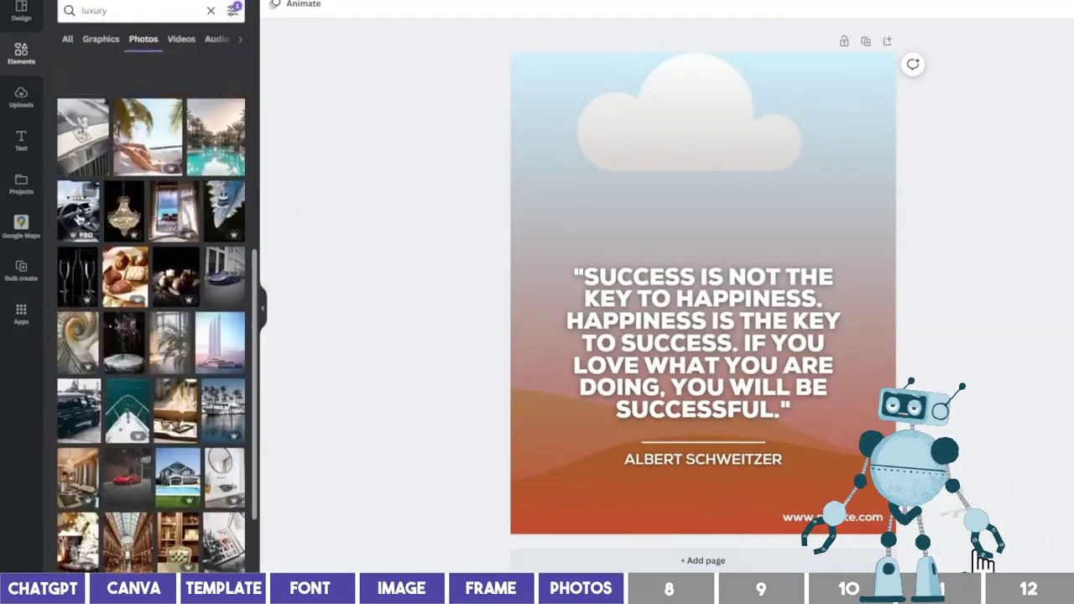
{"action": "left_click", "coordinate": [90, 189]}
{"action": "left_click", "coordinate": [177, 463]}
{"action": "left_click", "coordinate": [206, 492]}
{"action": "left_click", "coordinate": [180, 245]}
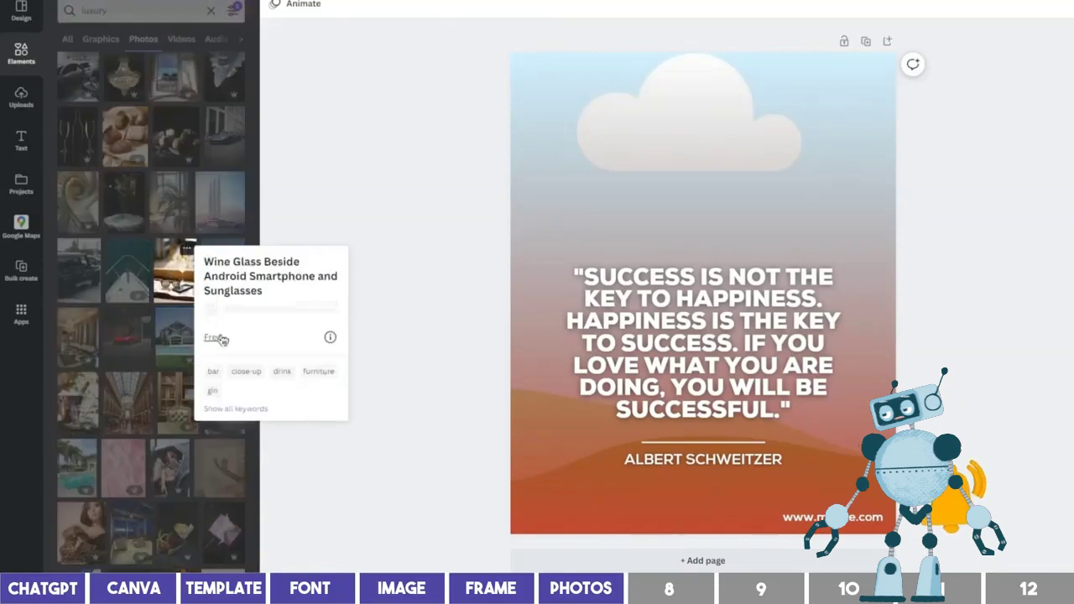
{"action": "left_click", "coordinate": [218, 338]}
{"action": "left_click", "coordinate": [276, 479]}
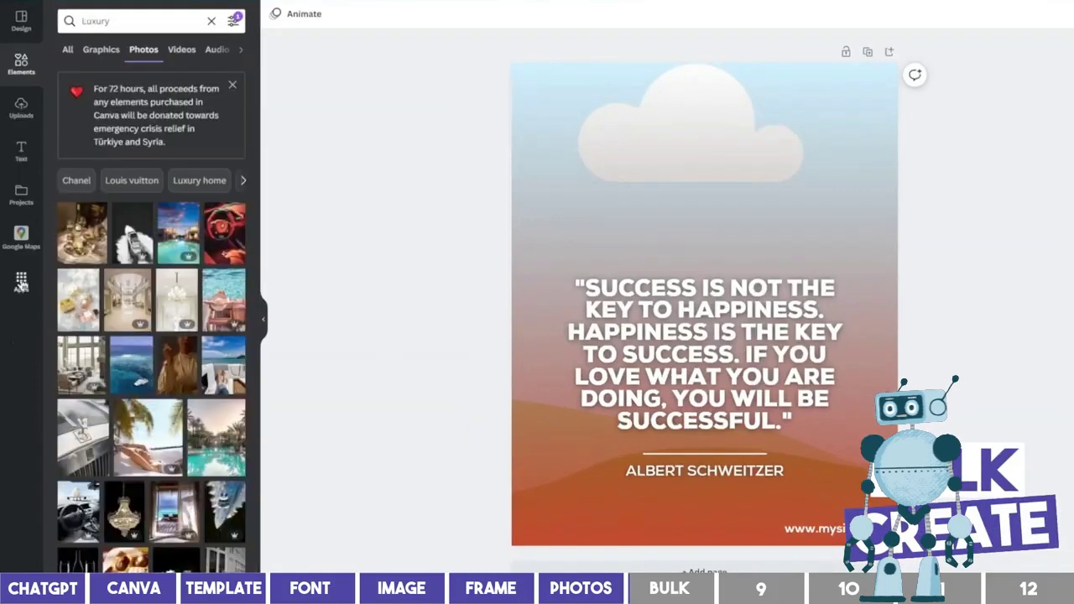
- Search the Canva apps for "bulk" and open the Bulk create app
{"action": "left_click", "coordinate": [21, 282]}
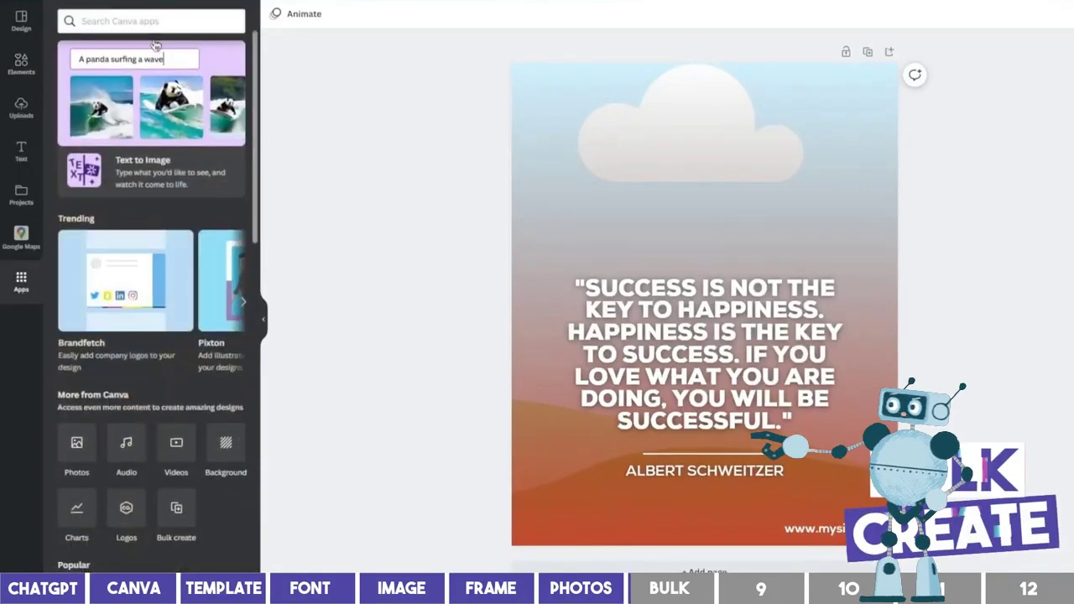
{"action": "left_click", "coordinate": [151, 21]}
{"action": "type", "text": "bulk"}
{"action": "key", "text": "Return"}
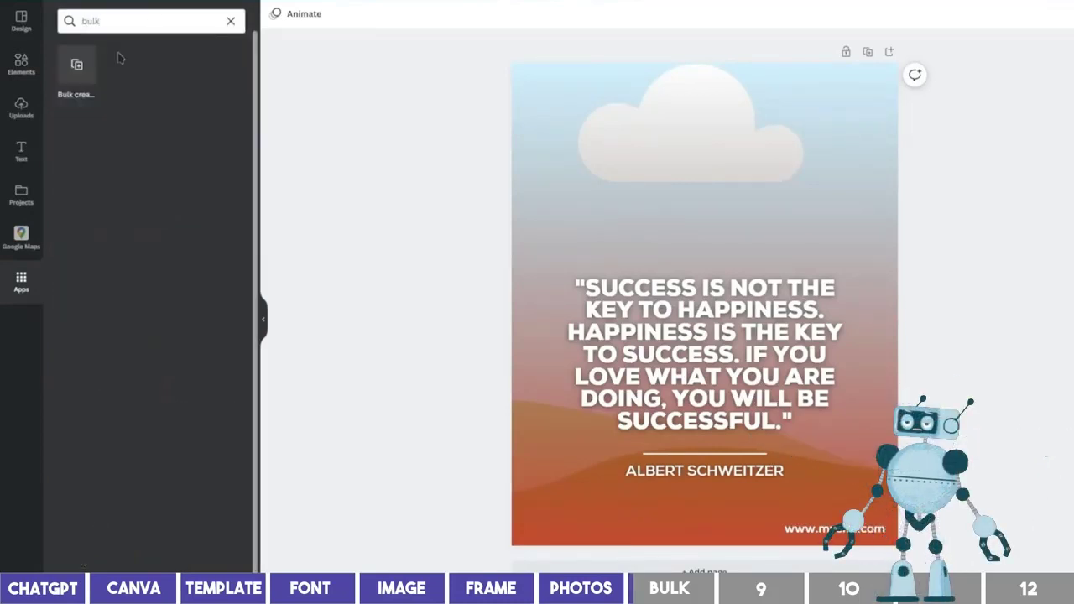
{"action": "left_click", "coordinate": [76, 65]}
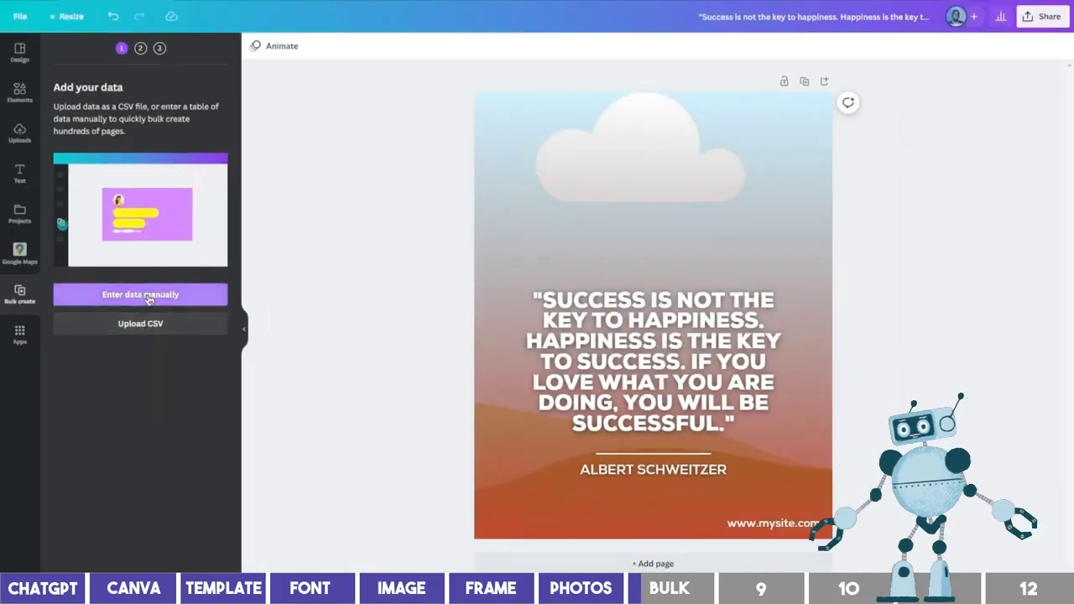
- Start entering the bulk data manually and clear the sample names and emails from the table
{"action": "left_click", "coordinate": [150, 299]}
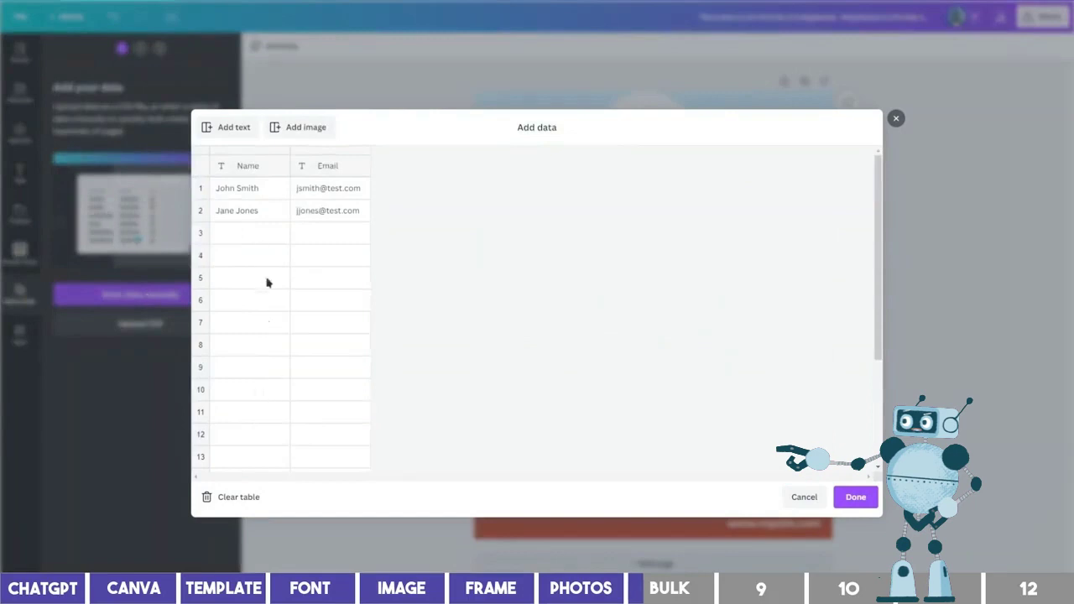
{"action": "left_click", "coordinate": [238, 499]}
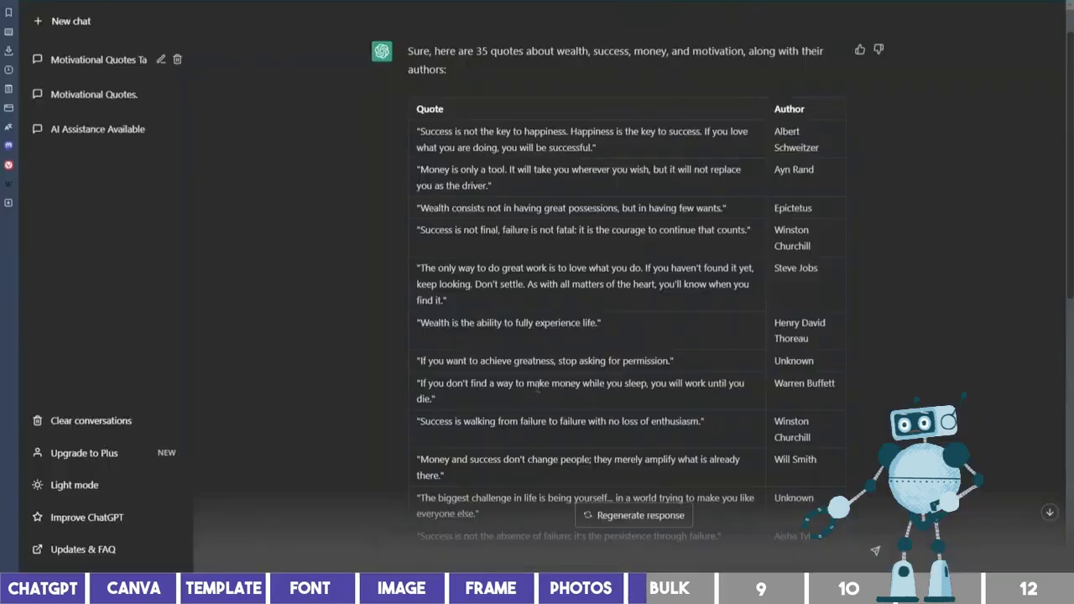
- Switch to ChatGPT, go to the end of the cut-off quotes table and request the rest with "continue in a table"
{"action": "scroll", "coordinate": [537, 384], "scroll_direction": "down", "scroll_amount": 3}
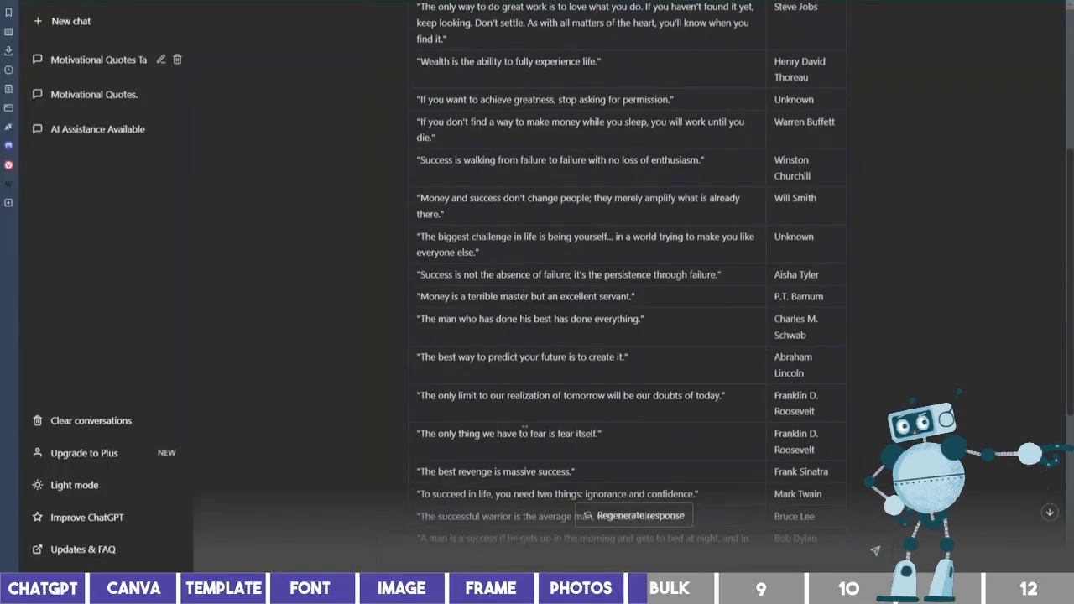
{"action": "scroll", "coordinate": [524, 428], "scroll_direction": "down", "scroll_amount": 3}
{"action": "scroll", "coordinate": [554, 358], "scroll_direction": "down", "scroll_amount": 2}
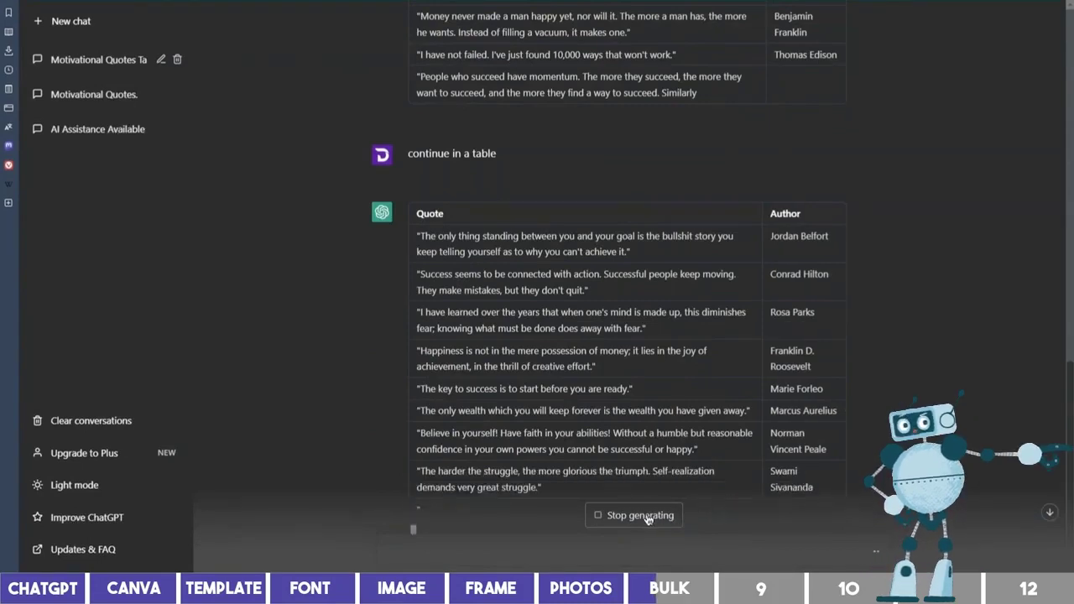
{"action": "scroll", "coordinate": [649, 518], "scroll_direction": "down", "scroll_amount": 2}
- Copy the first ChatGPT table from its Quote and Author headers through Thomas Edison, and paste it into the empty Canva data table
{"action": "scroll", "coordinate": [718, 408], "scroll_direction": "up", "scroll_amount": 10}
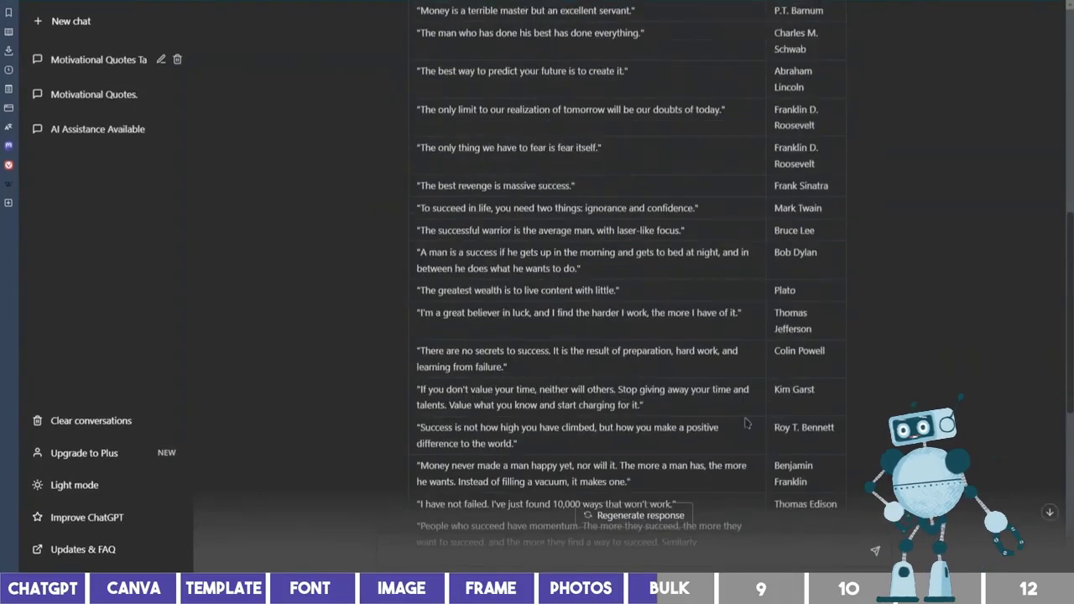
{"action": "scroll", "coordinate": [717, 408], "scroll_direction": "up", "scroll_amount": 3}
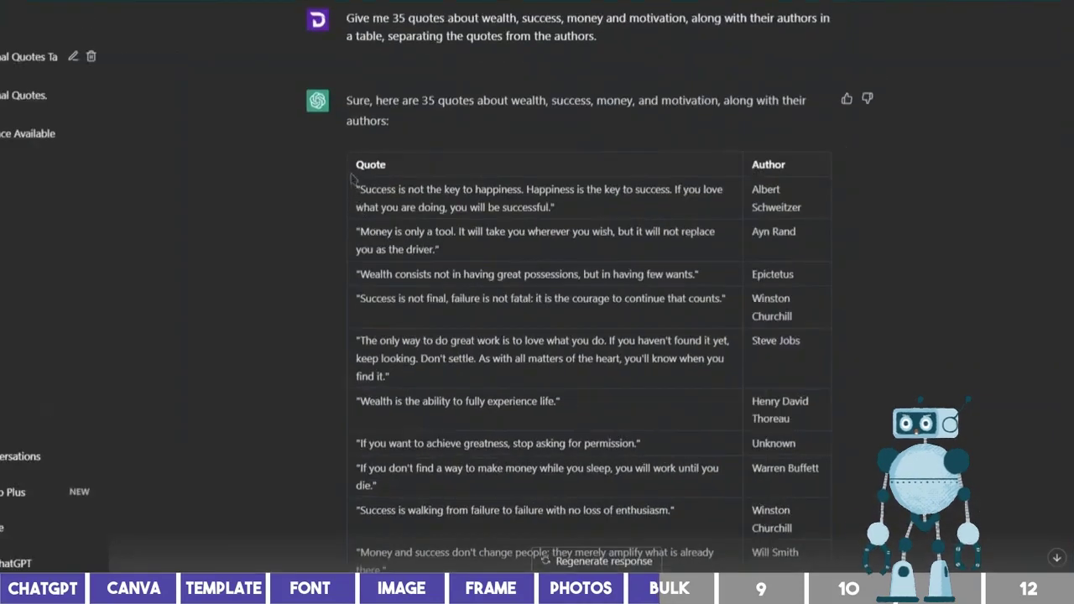
{"action": "left_click_drag", "start_coordinate": [420, 190], "coordinate": [828, 200]}
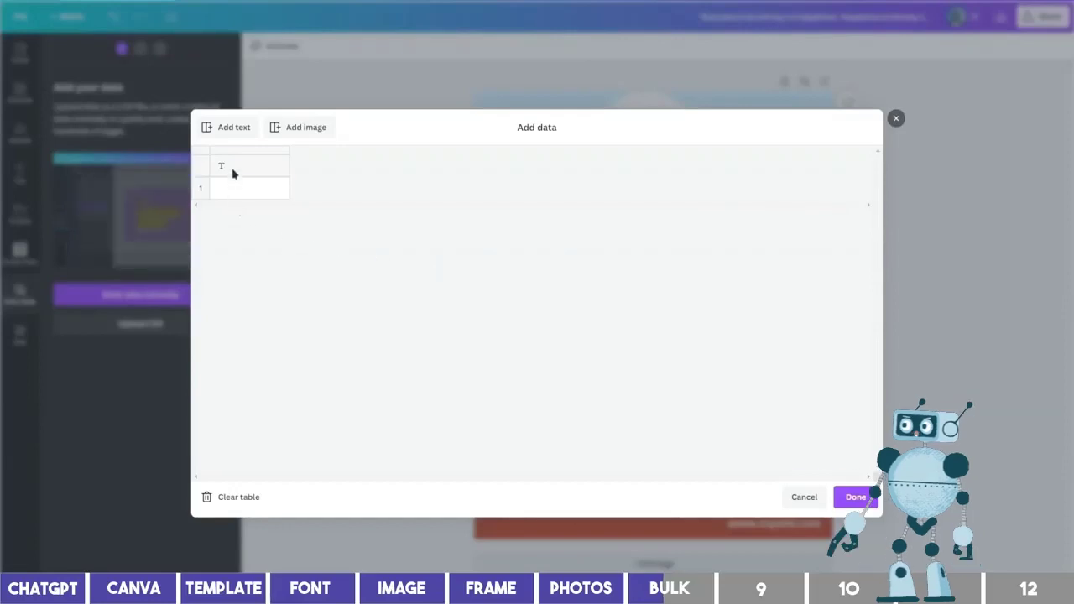
{"action": "left_click", "coordinate": [238, 166]}
{"action": "key", "text": "ctrl+v"}
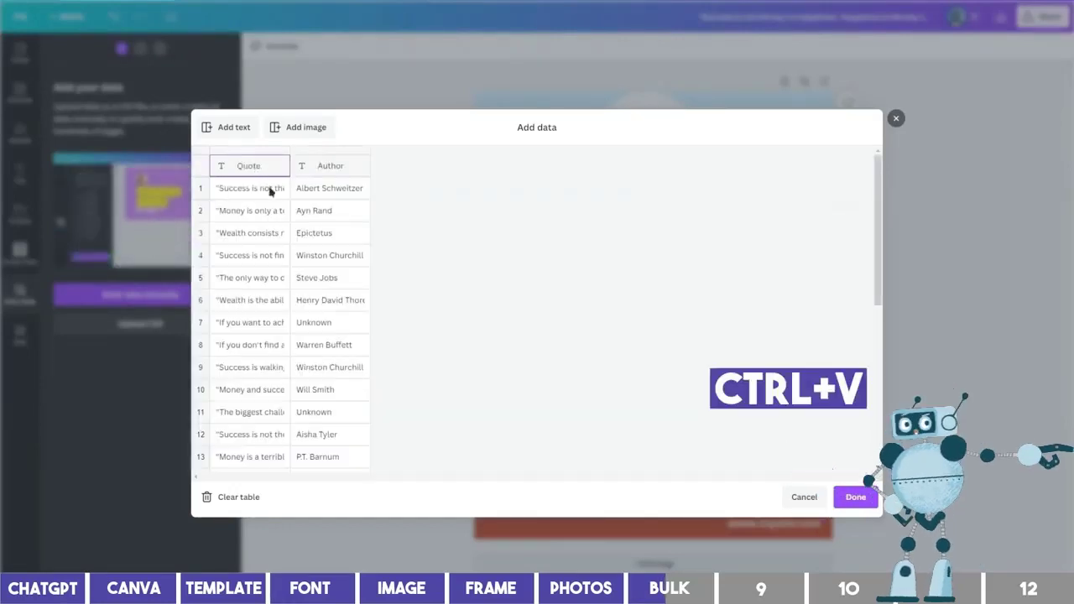
- Copy the continued ChatGPT quotes from Jordan Belfort through Marcus Aurelius and paste them into the Canva data table from row 29
{"action": "scroll", "coordinate": [283, 246], "scroll_direction": "down", "scroll_amount": 4}
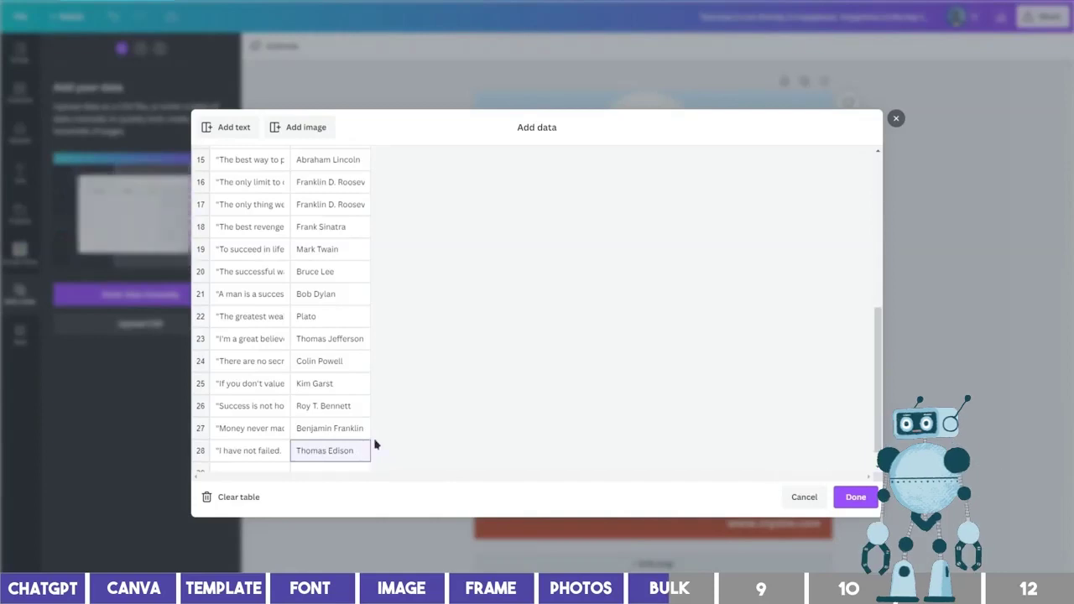
{"action": "scroll", "coordinate": [375, 442], "scroll_direction": "down", "scroll_amount": 1}
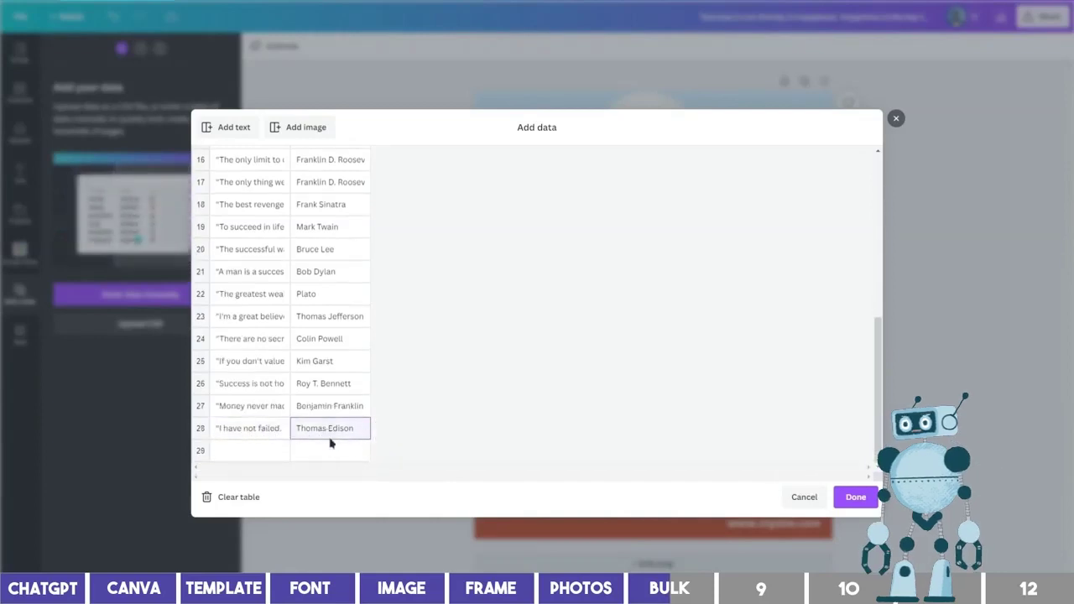
{"action": "left_click", "coordinate": [336, 445]}
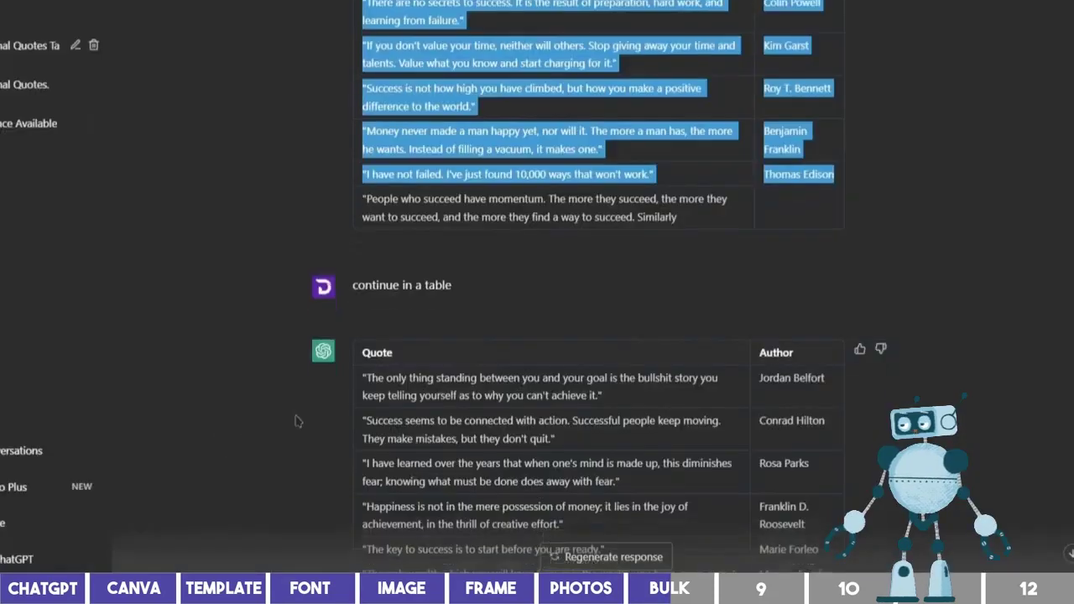
{"action": "scroll", "coordinate": [318, 395], "scroll_direction": "down", "scroll_amount": 2}
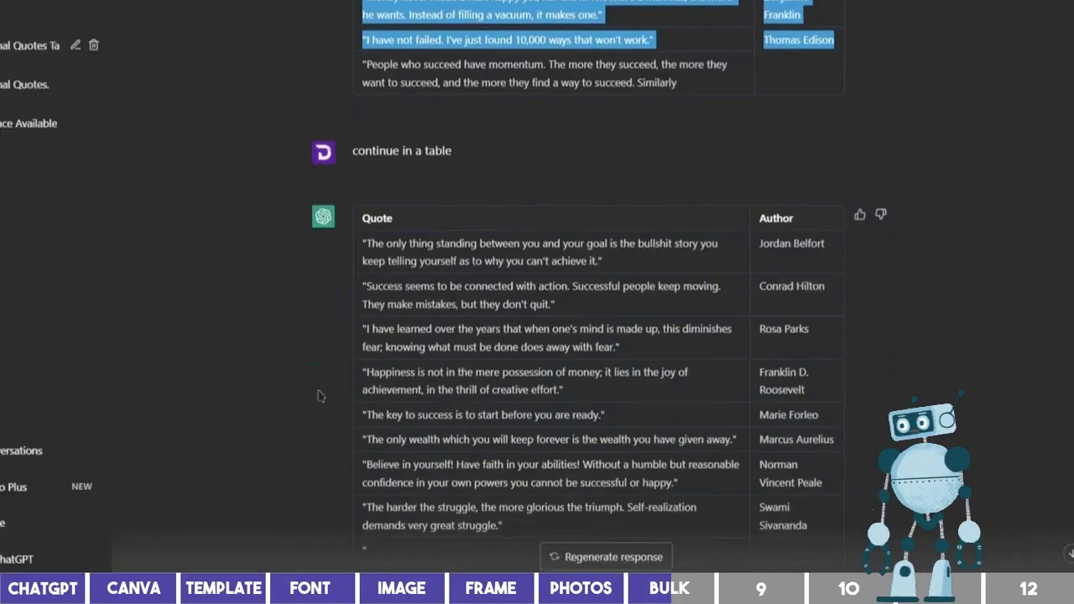
{"action": "left_click_drag", "start_coordinate": [363, 245], "coordinate": [797, 440]}
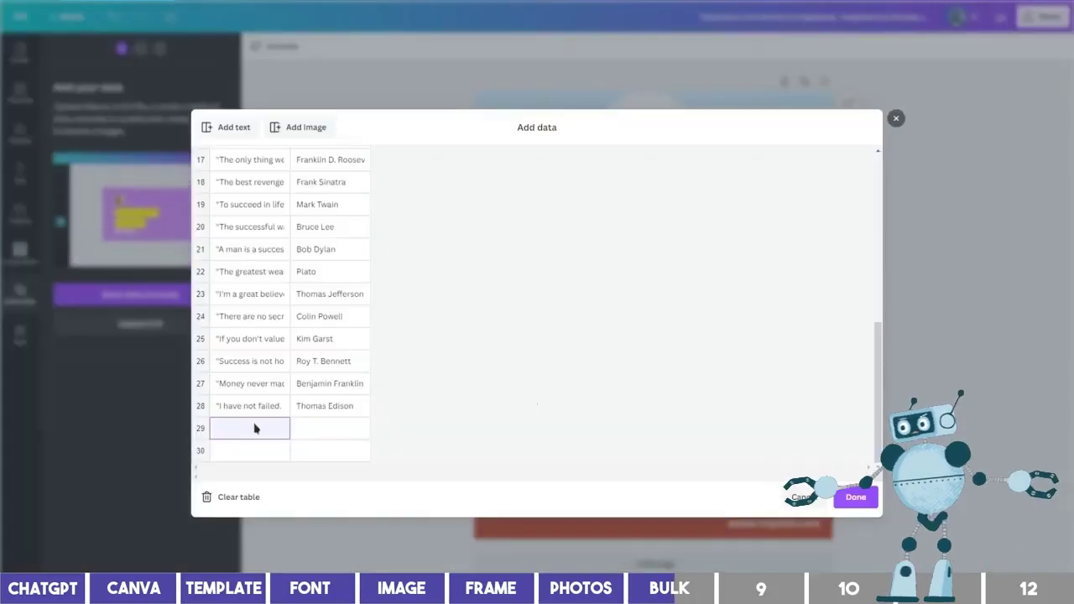
{"action": "key", "text": "ctrl+v"}
{"action": "scroll", "coordinate": [334, 428], "scroll_direction": "down", "scroll_amount": 2}
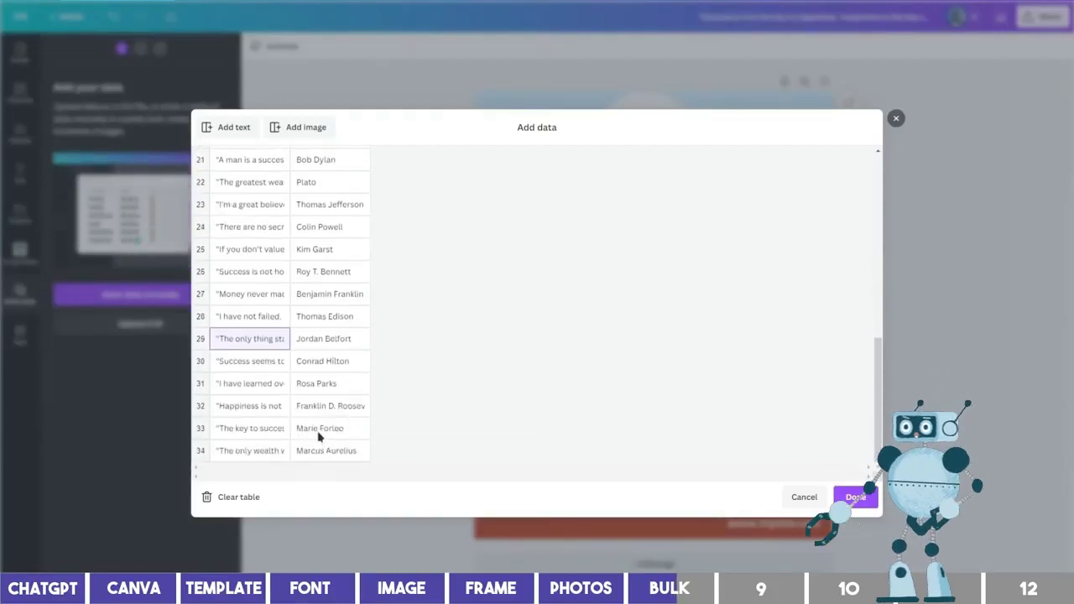
- Delete the rows whose quote author is "Unknown" from the data table
{"action": "scroll", "coordinate": [206, 269], "scroll_direction": "up", "scroll_amount": 5}
{"action": "right_click", "coordinate": [201, 264]}
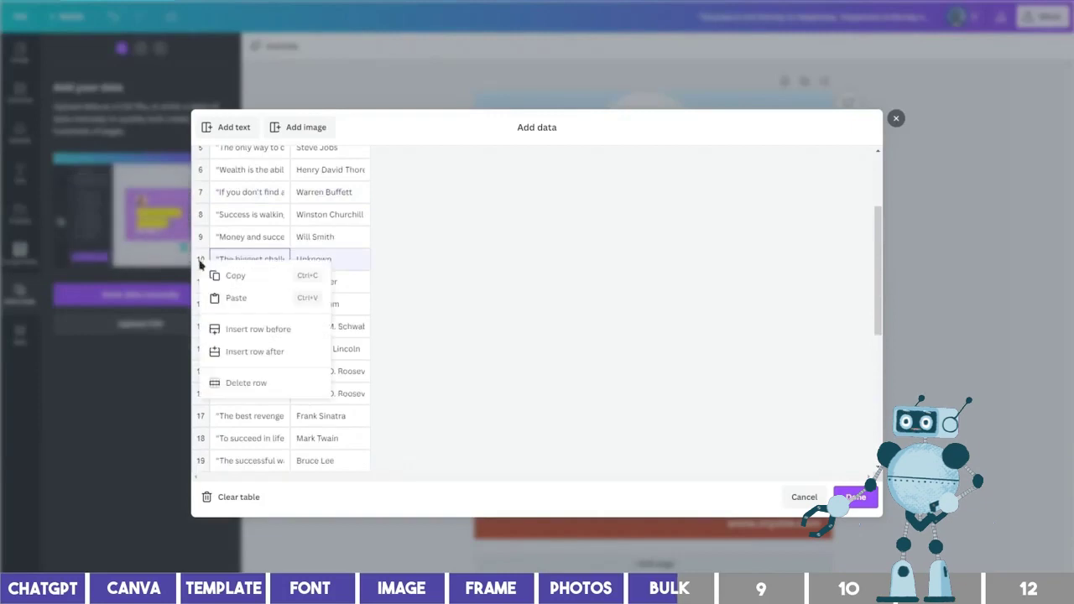
{"action": "left_click", "coordinate": [261, 383]}
{"action": "scroll", "coordinate": [304, 340], "scroll_direction": "down", "scroll_amount": 2}
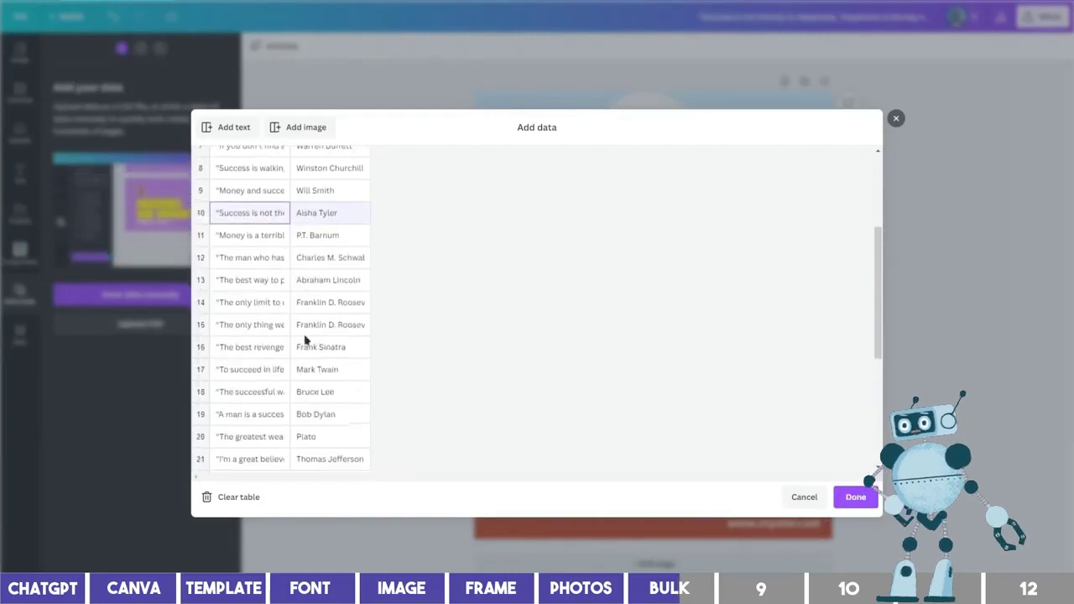
{"action": "scroll", "coordinate": [304, 341], "scroll_direction": "up", "scroll_amount": 5}
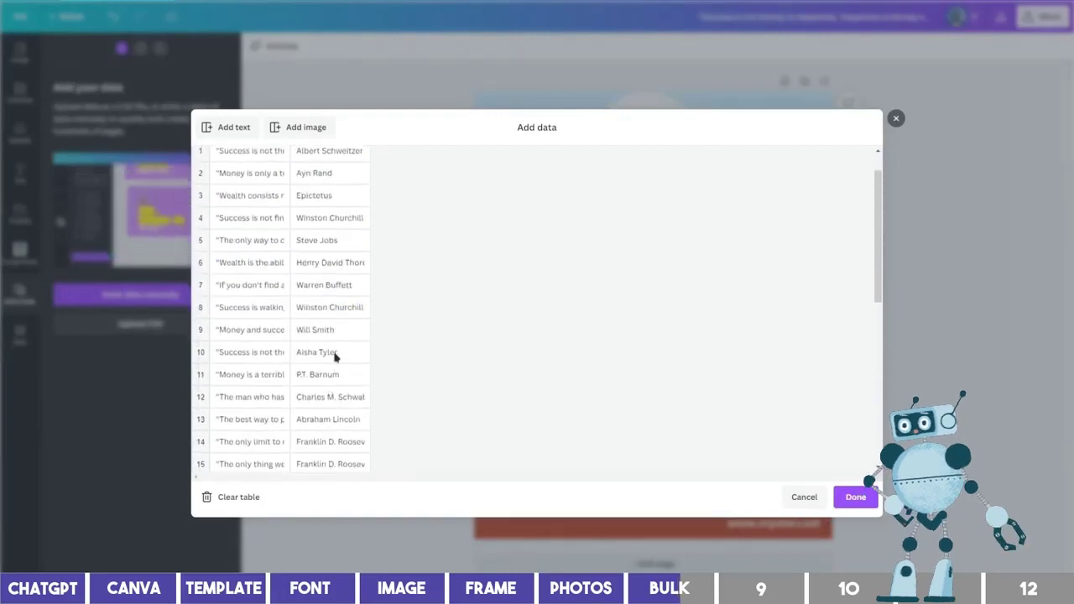
- Add an Image column to the data table and fill row 1 with the blue luxury car photo from the Luxury folder
{"action": "left_click", "coordinate": [307, 128]}
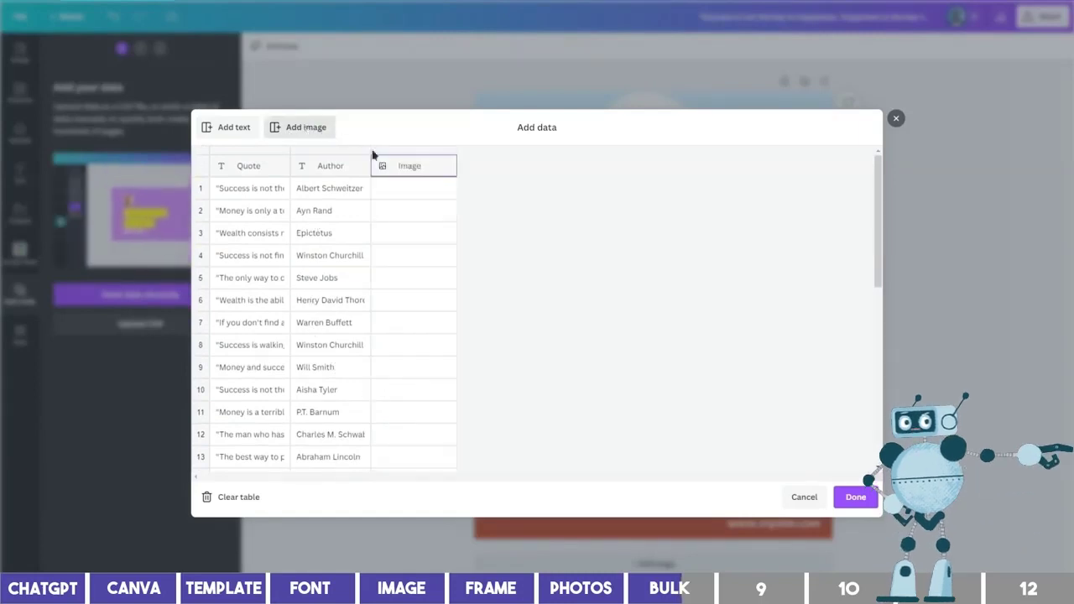
{"action": "left_click", "coordinate": [423, 194]}
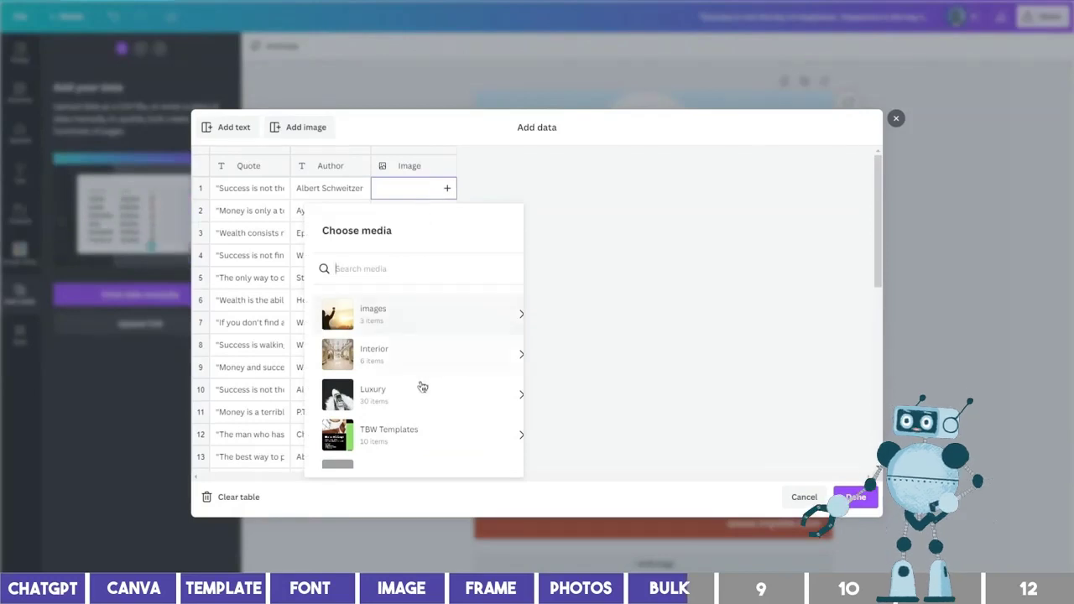
{"action": "left_click", "coordinate": [415, 407]}
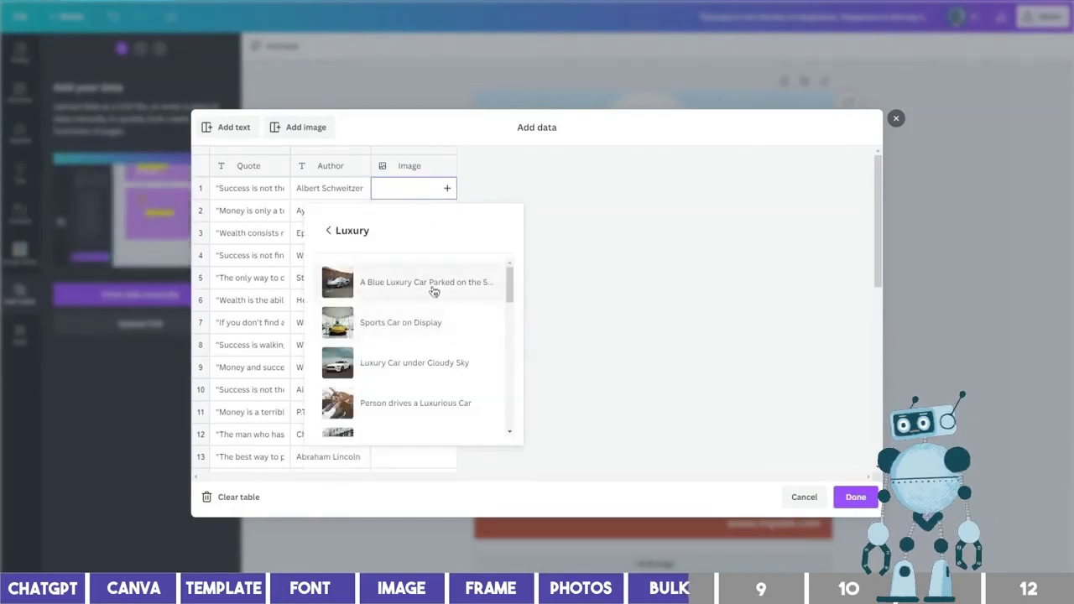
{"action": "left_click", "coordinate": [433, 285]}
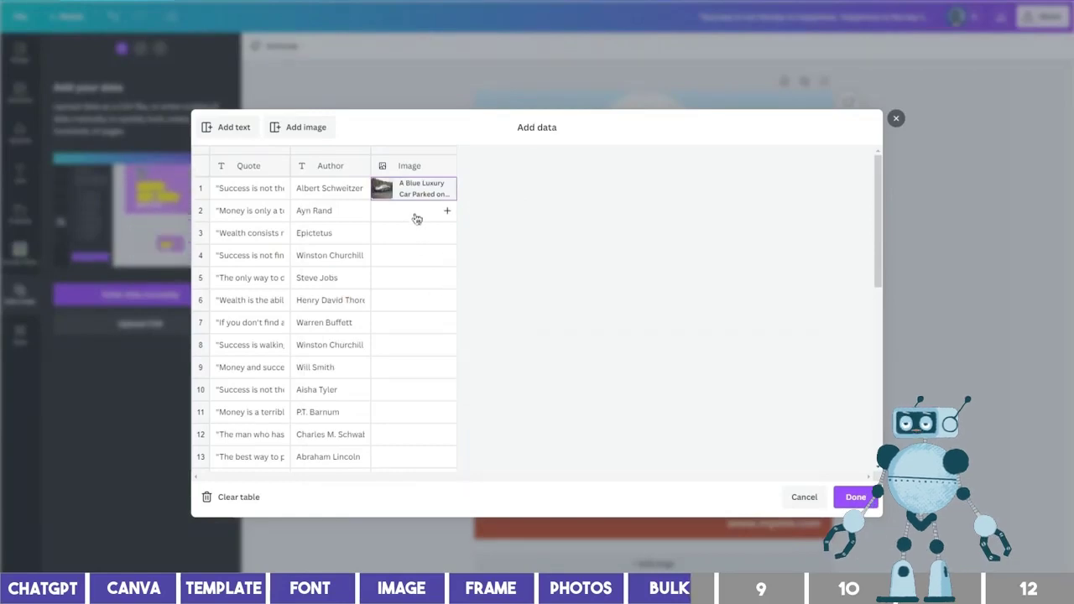
- Fill the Image cells of rows 2 to 4 with Sports Car on Display, Luxury Car under Cloudy Sky and Person drives a Luxurious Car
{"action": "left_click", "coordinate": [417, 216]}
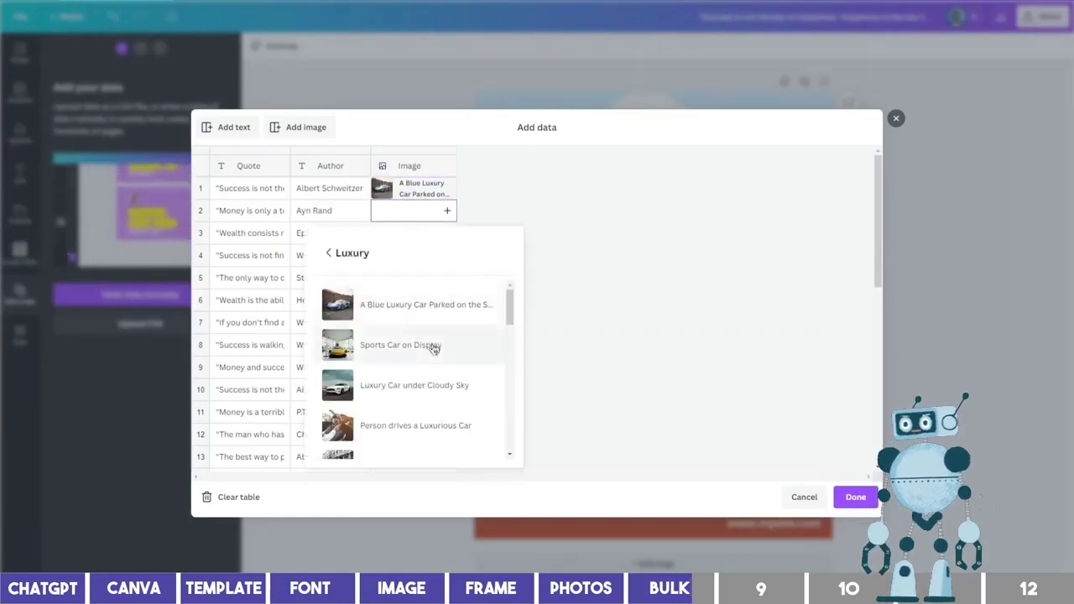
{"action": "left_click", "coordinate": [433, 348]}
{"action": "left_click", "coordinate": [416, 232]}
{"action": "left_click", "coordinate": [414, 408]}
{"action": "left_click", "coordinate": [415, 255]}
{"action": "left_click", "coordinate": [562, 353]}
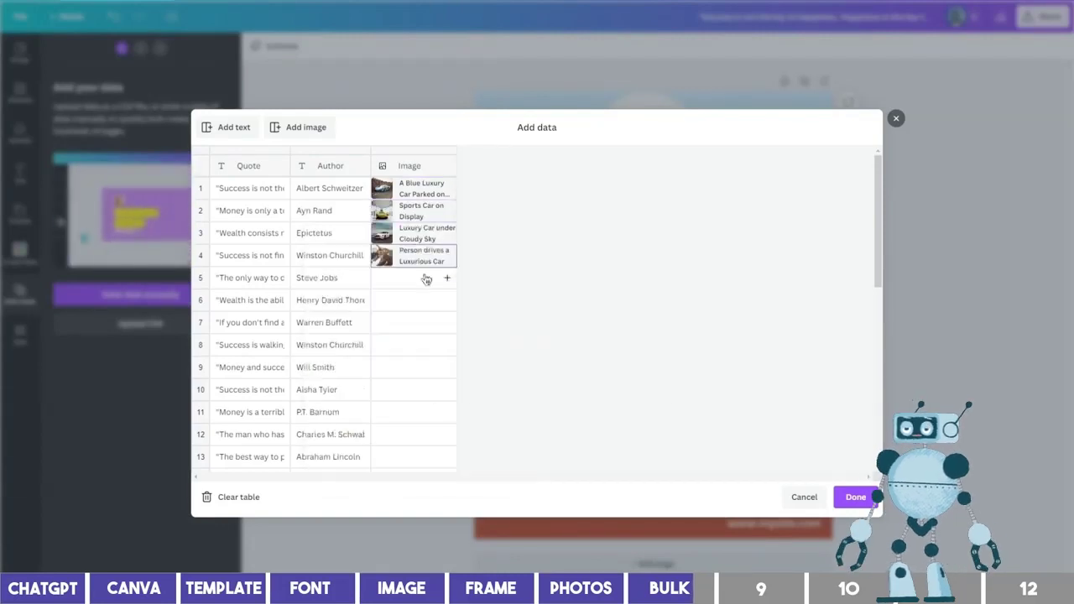
- Fill the Image cells from row 5 to row 30 with the remaining Luxury photos, ending with Luxury watch, and save the data table
{"action": "left_click", "coordinate": [427, 279]}
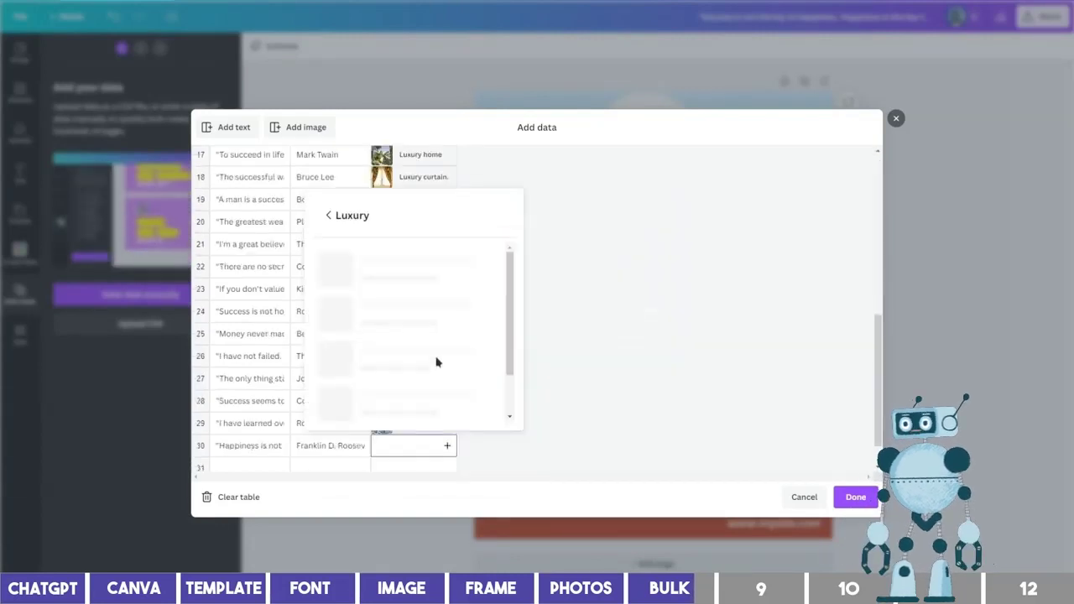
{"action": "scroll", "coordinate": [437, 362], "scroll_direction": "down", "scroll_amount": 3}
{"action": "left_click", "coordinate": [424, 336]}
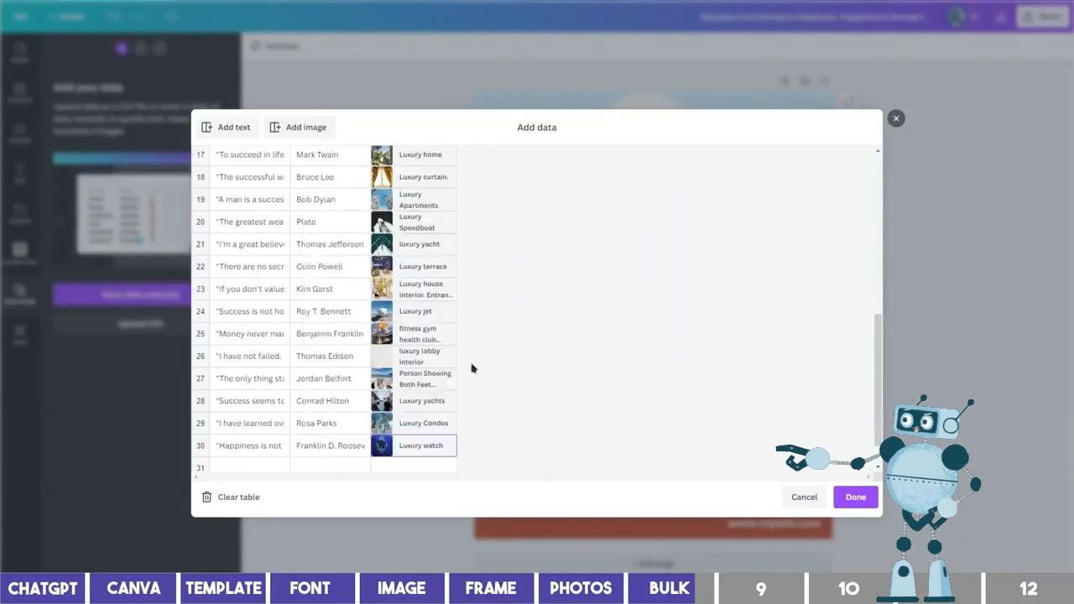
{"action": "scroll", "coordinate": [618, 396], "scroll_direction": "down", "scroll_amount": 1}
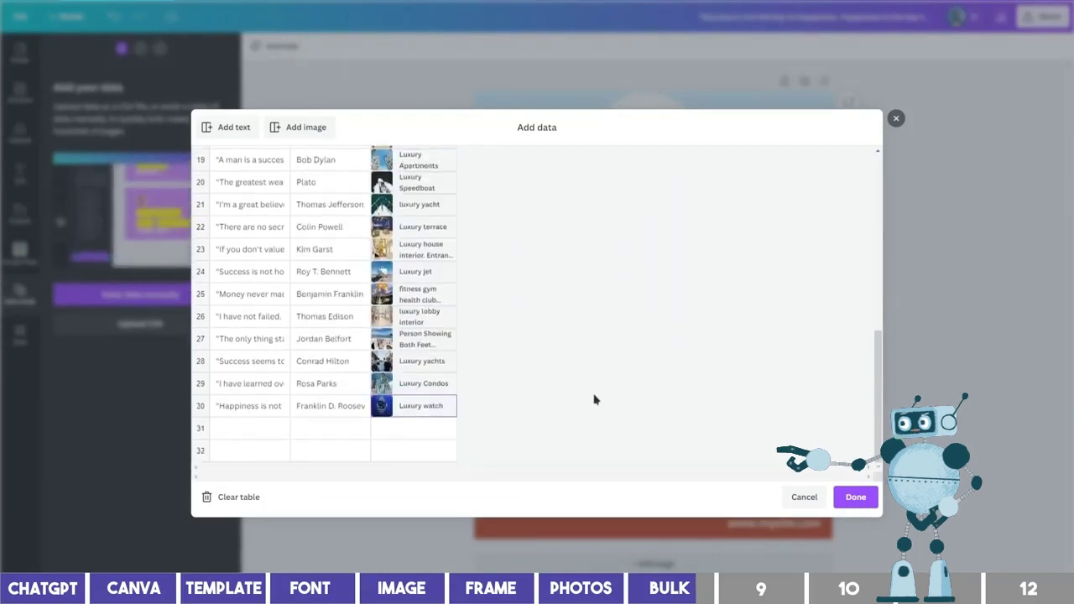
{"action": "scroll", "coordinate": [594, 400], "scroll_direction": "up", "scroll_amount": 10}
{"action": "left_click", "coordinate": [854, 496]}
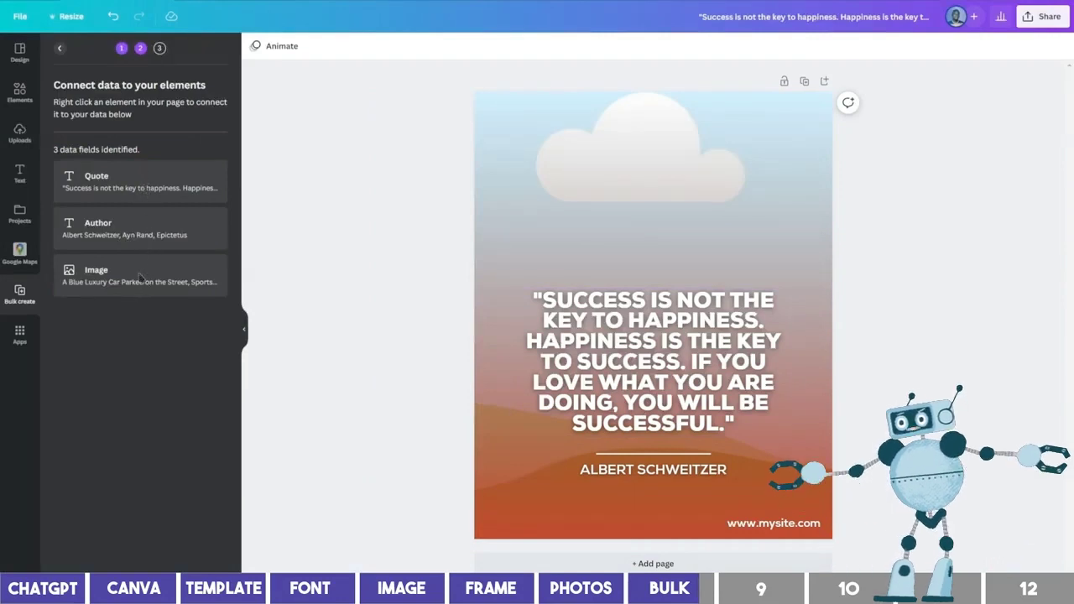
- Connect the quote text on the template to the Quote data field and the author text to the Author field
{"action": "left_click", "coordinate": [669, 357]}
{"action": "right_click", "coordinate": [665, 351]}
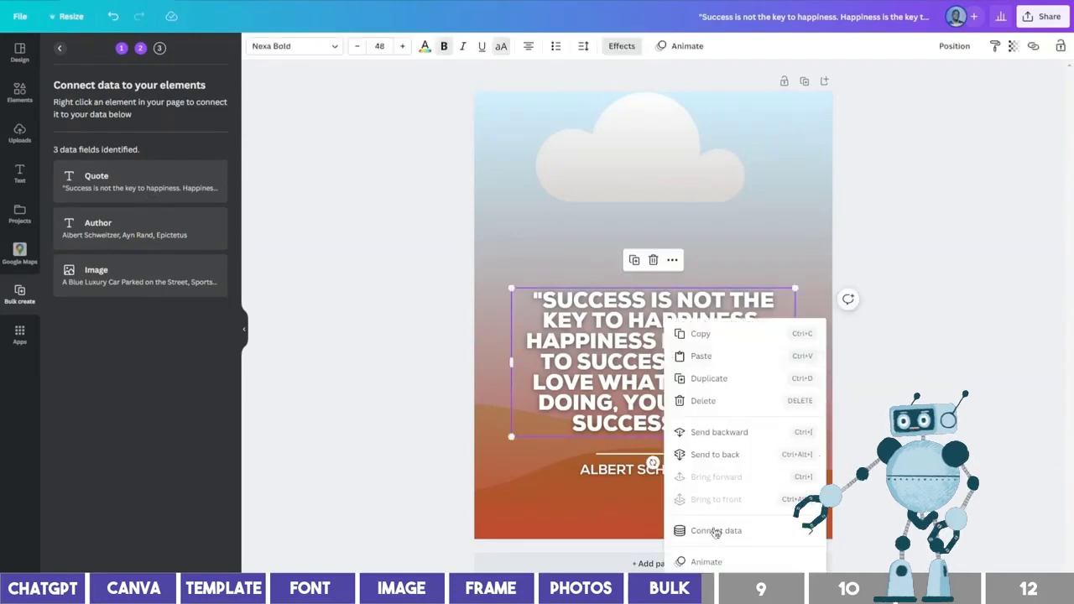
{"action": "mouse_move", "coordinate": [746, 533]}
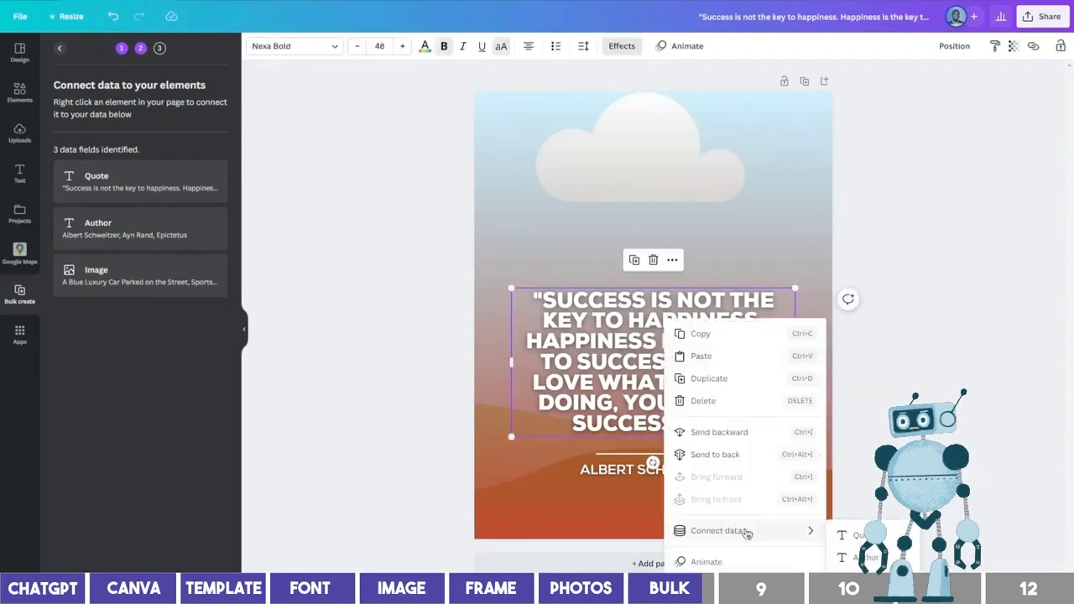
{"action": "left_click", "coordinate": [847, 535]}
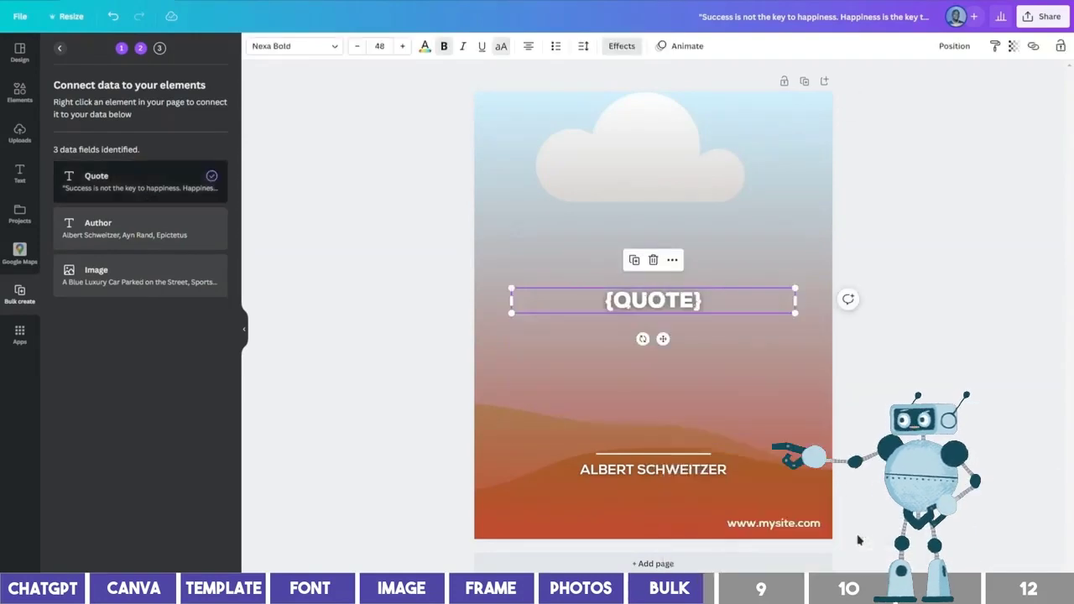
{"action": "left_click", "coordinate": [665, 475]}
{"action": "right_click", "coordinate": [682, 476]}
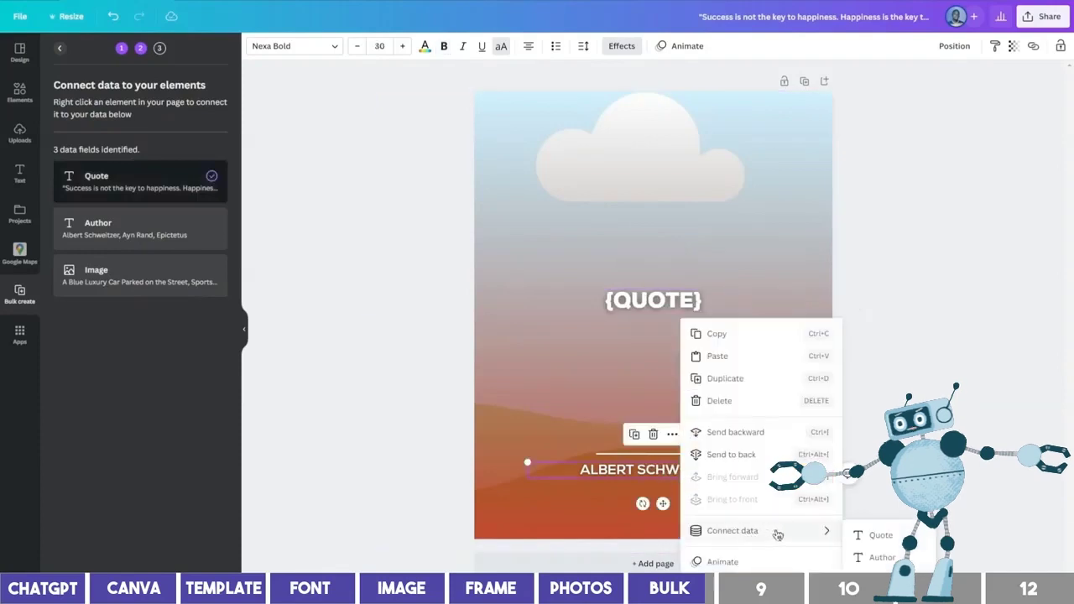
{"action": "left_click", "coordinate": [880, 558]}
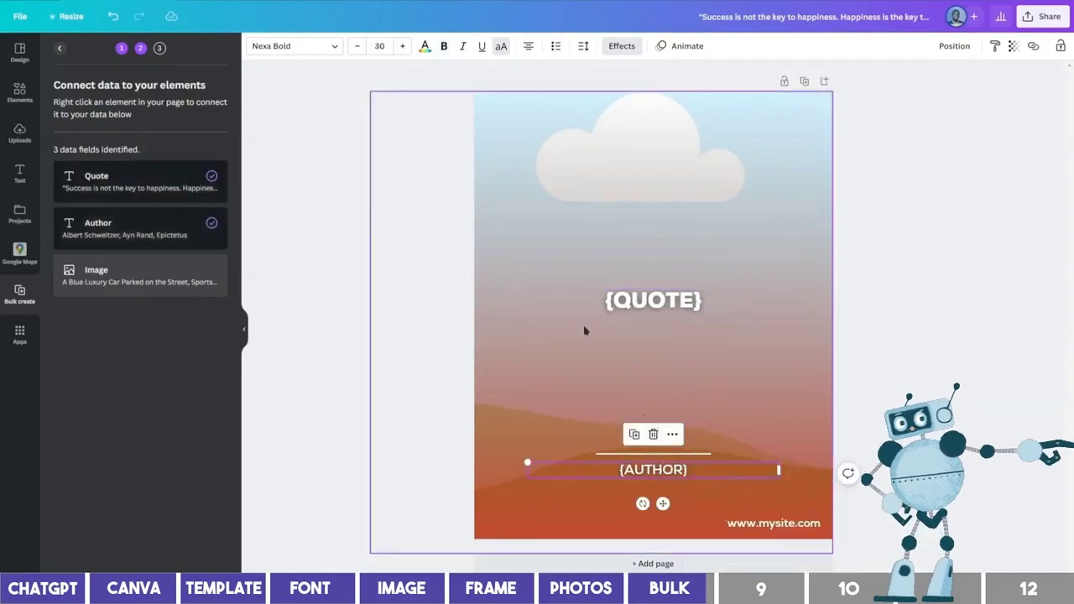
- Select the frame behind the gradient overlay and connect it to the Image data field
{"action": "left_click", "coordinate": [575, 151]}
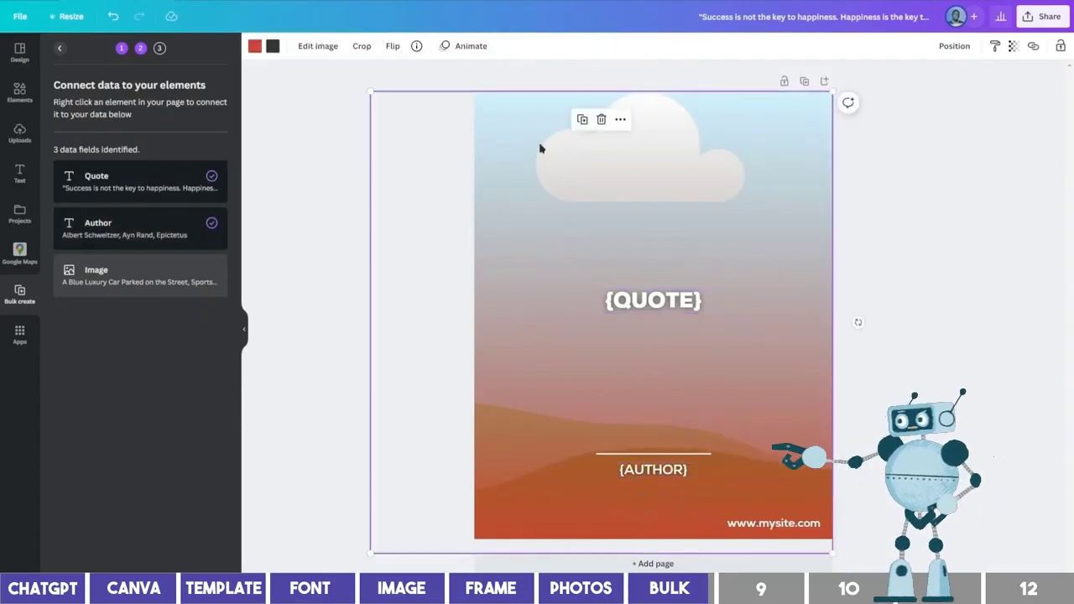
{"action": "left_click", "coordinate": [540, 149]}
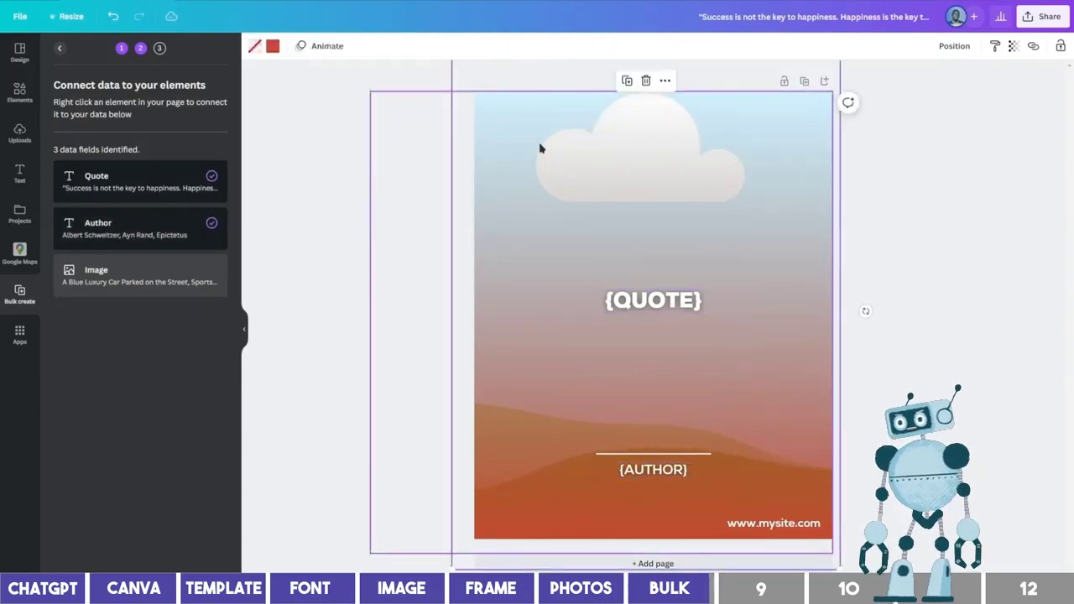
{"action": "left_click", "coordinate": [666, 80]}
{"action": "mouse_move", "coordinate": [793, 313]}
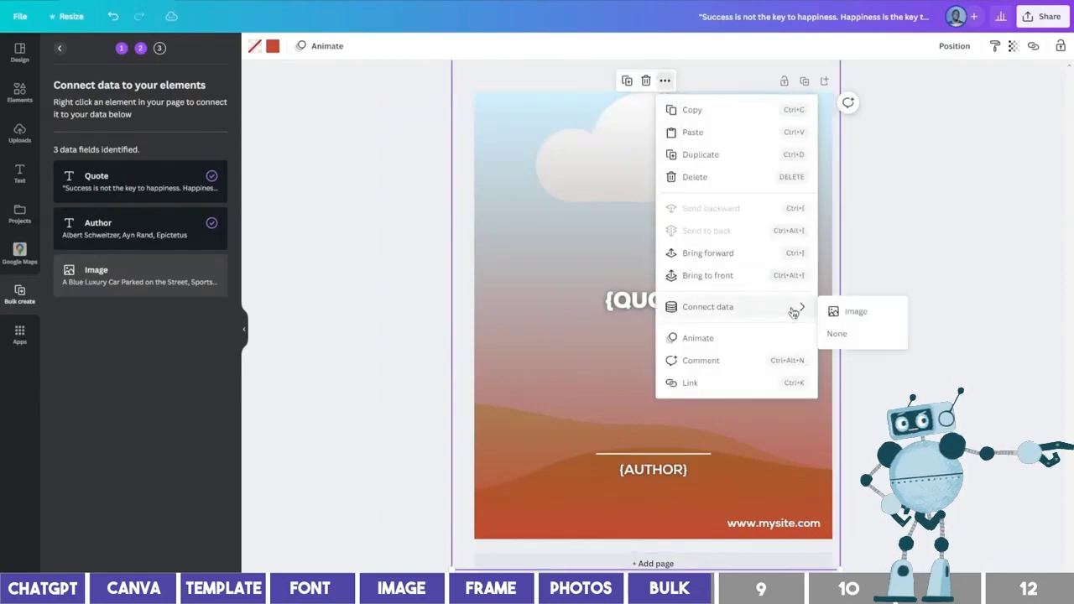
{"action": "left_click", "coordinate": [856, 312]}
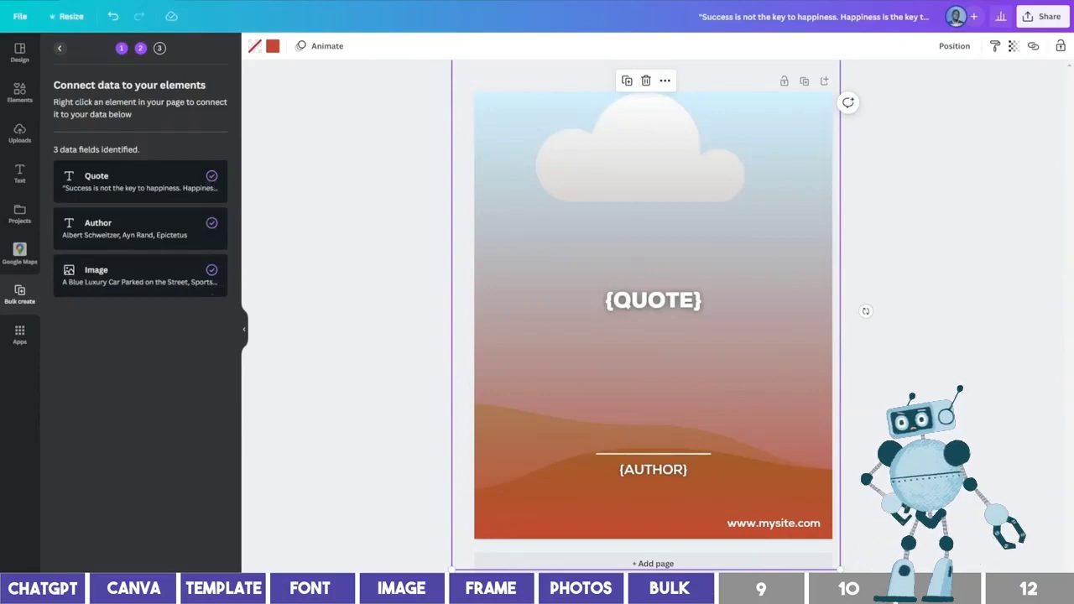
- Continue to applying the data, keep all 30 quote rows selected and generate the pages
{"action": "left_click", "coordinate": [140, 587]}
{"action": "scroll", "coordinate": [173, 301], "scroll_direction": "down", "scroll_amount": 3}
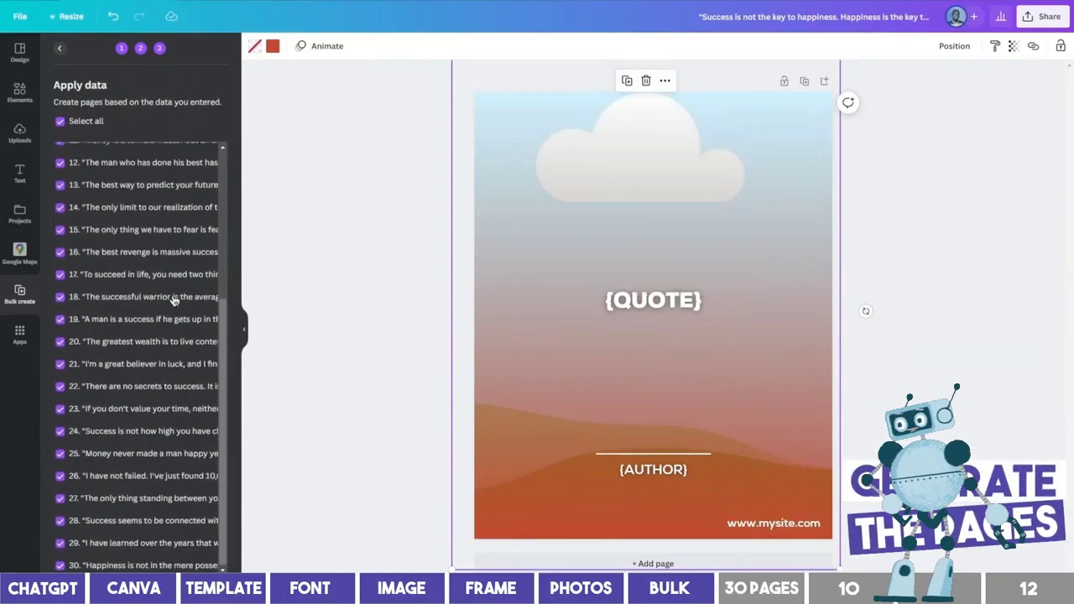
{"action": "left_click", "coordinate": [62, 430]}
{"action": "left_click", "coordinate": [62, 408]}
{"action": "left_click", "coordinate": [61, 430]}
{"action": "scroll", "coordinate": [155, 252], "scroll_direction": "up", "scroll_amount": 3}
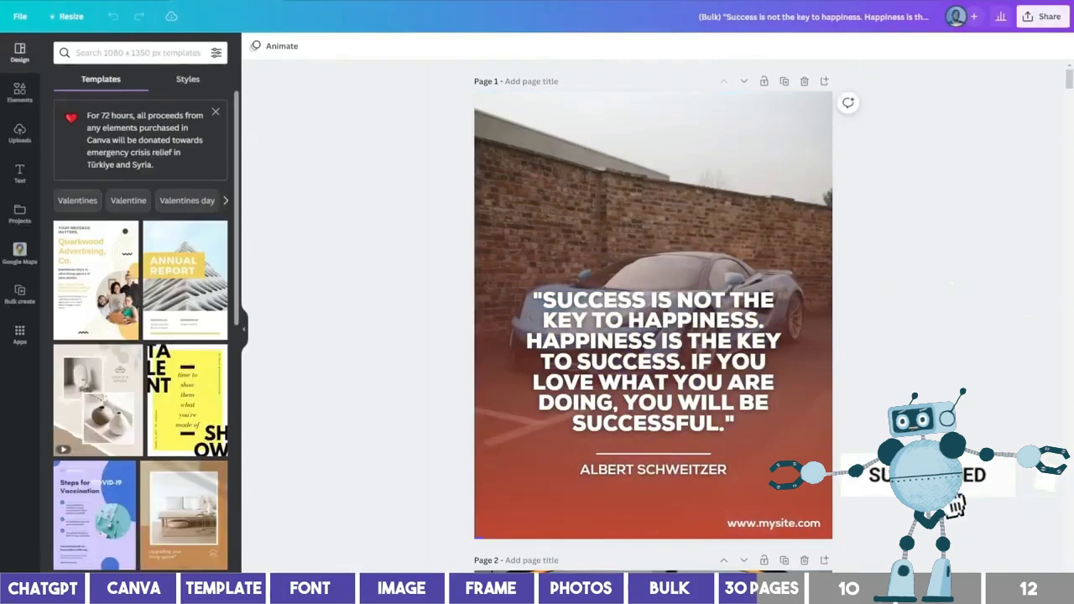
- Look through the generated pages one by one and in grid view, checking the photos, quotes and author names
{"action": "scroll", "coordinate": [848, 386], "scroll_direction": "down", "scroll_amount": 5}
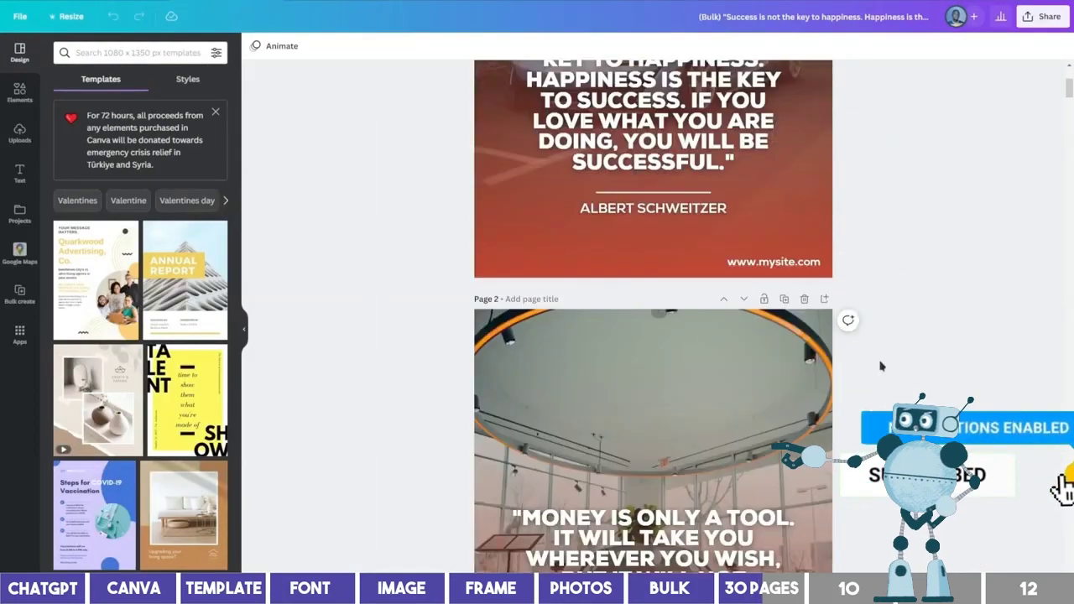
{"action": "scroll", "coordinate": [881, 367], "scroll_direction": "down", "scroll_amount": 1}
{"action": "scroll", "coordinate": [881, 368], "scroll_direction": "down", "scroll_amount": 5}
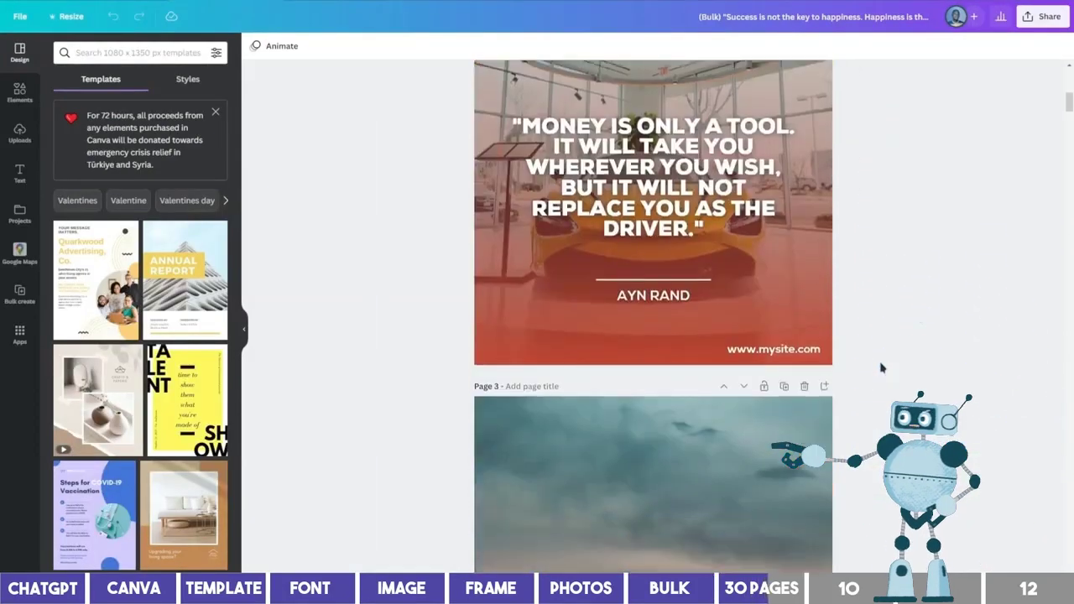
{"action": "scroll", "coordinate": [880, 367], "scroll_direction": "down", "scroll_amount": 7}
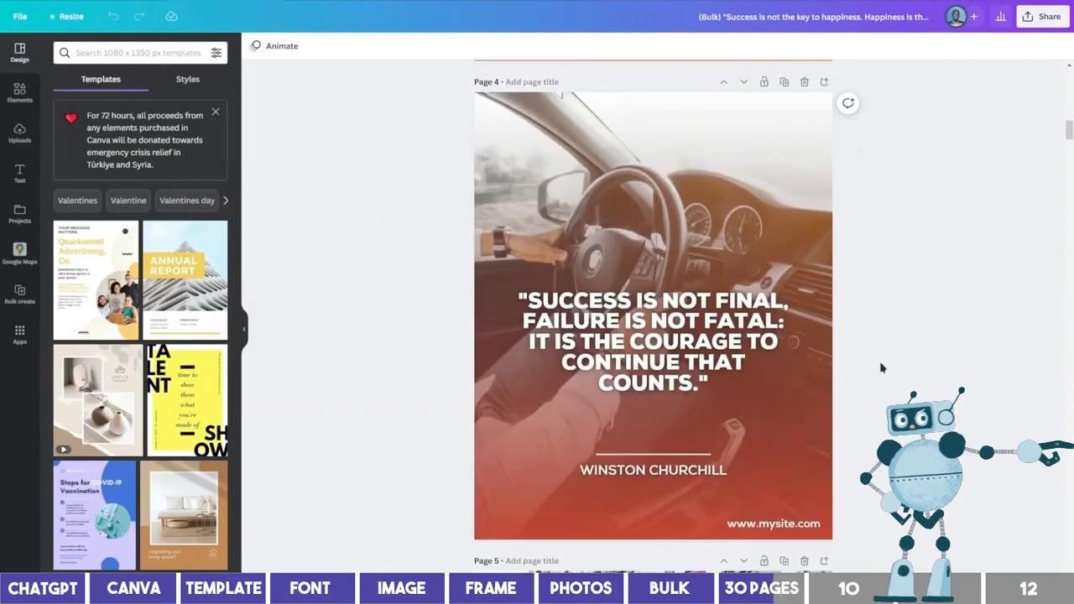
{"action": "scroll", "coordinate": [880, 368], "scroll_direction": "down", "scroll_amount": 10}
{"action": "left_click", "coordinate": [990, 587]}
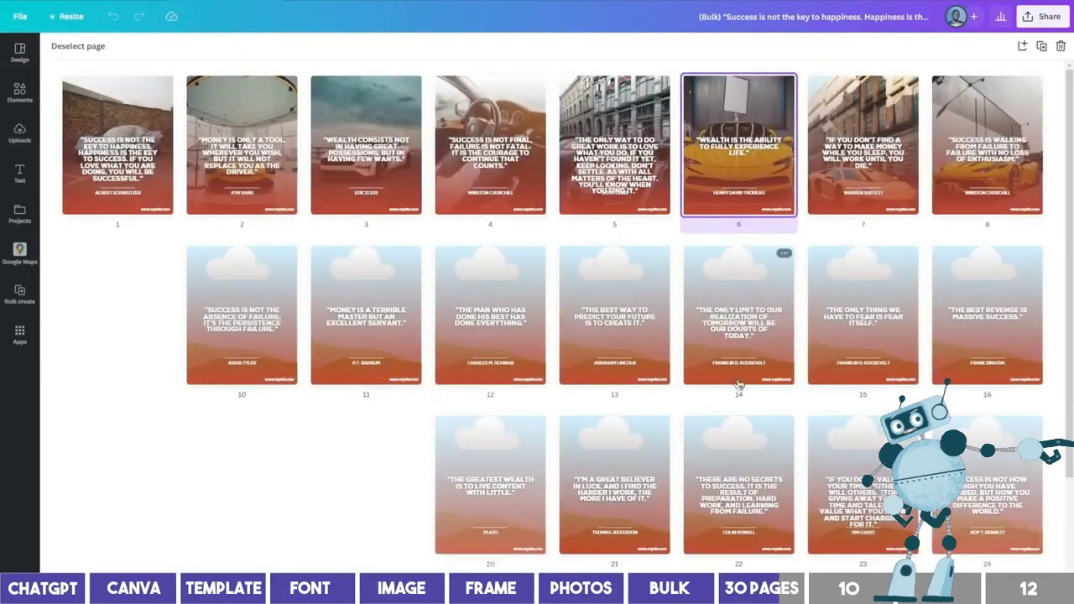
{"action": "scroll", "coordinate": [750, 368], "scroll_direction": "down", "scroll_amount": 2}
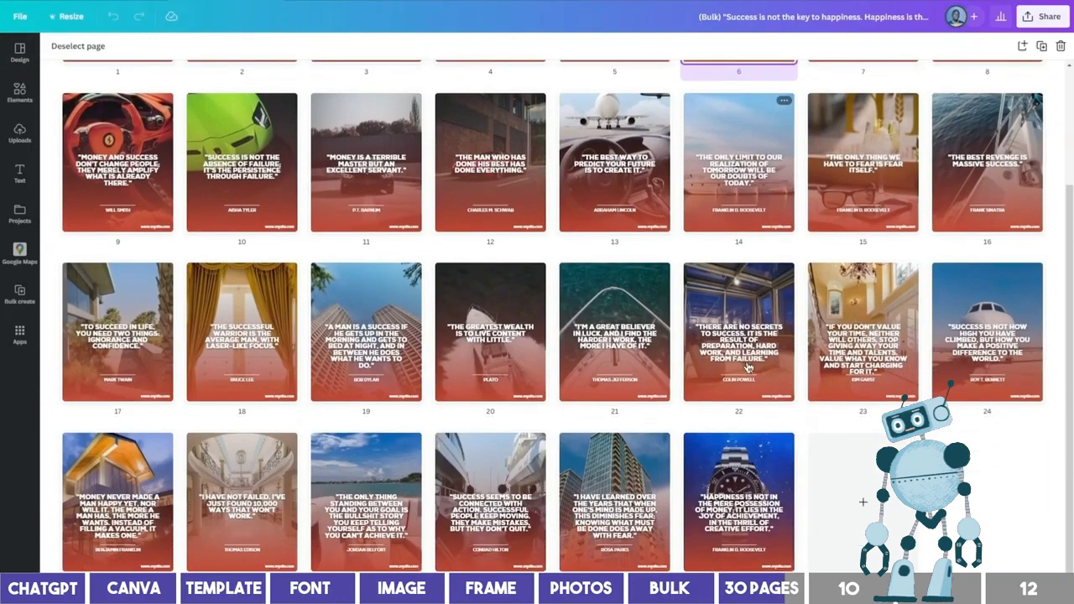
{"action": "scroll", "coordinate": [749, 368], "scroll_direction": "up", "scroll_amount": 2}
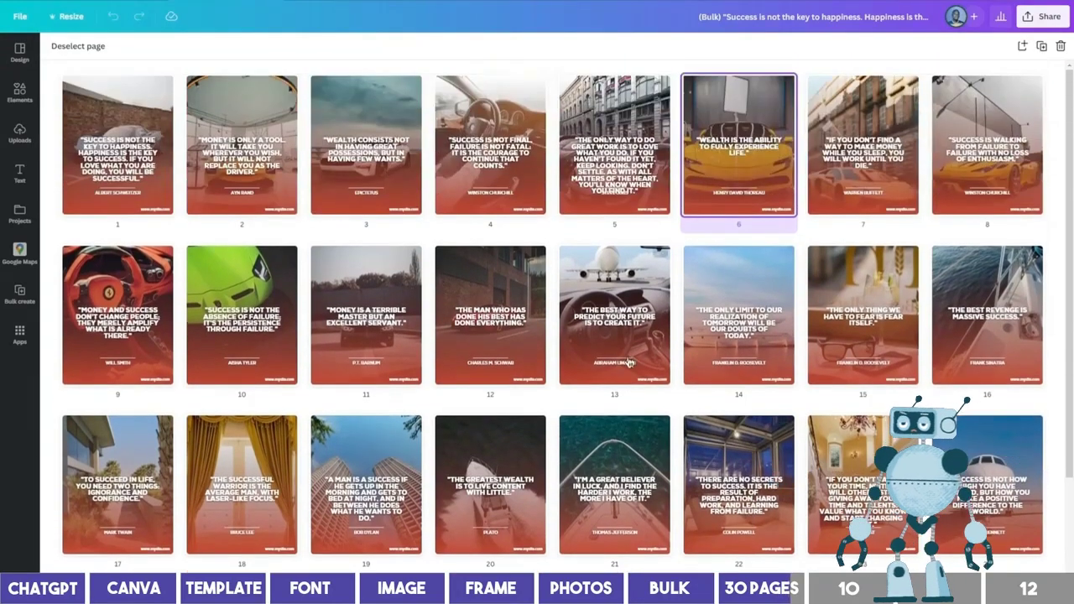
- Open page 5 and move its long quote up so it clears the line and the Steve Jobs author name
{"action": "left_click", "coordinate": [616, 168]}
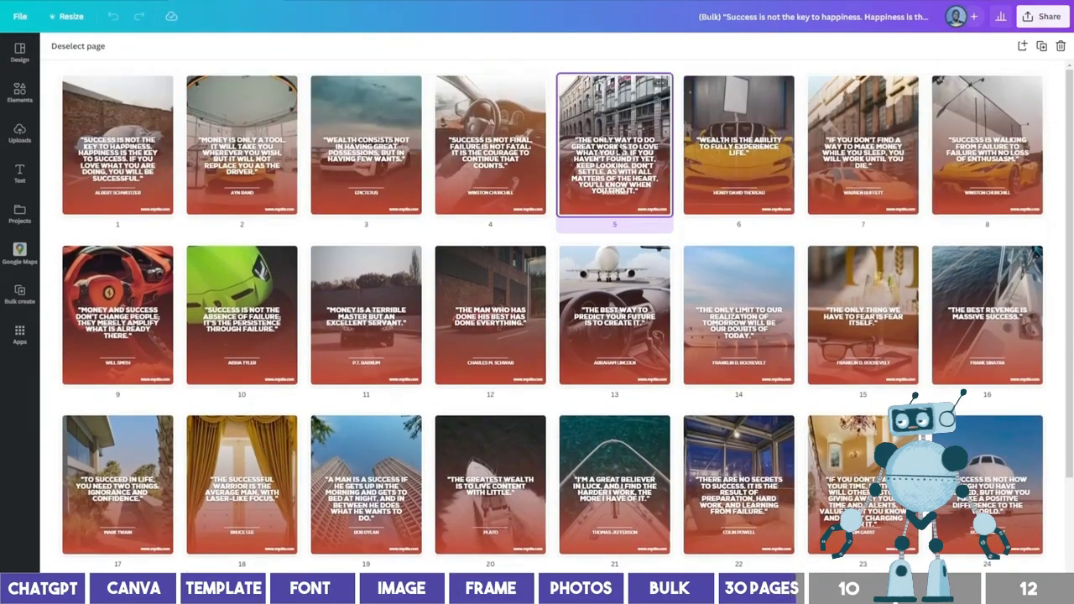
{"action": "double_click", "coordinate": [622, 153]}
{"action": "left_click_drag", "start_coordinate": [666, 424], "coordinate": [666, 393]}
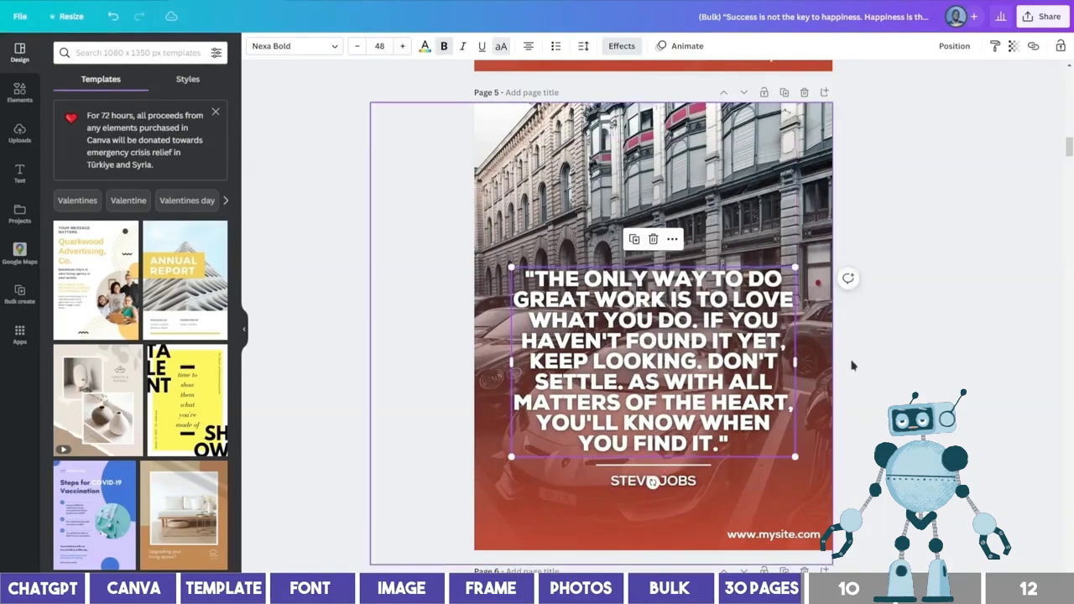
{"action": "left_click", "coordinate": [851, 365]}
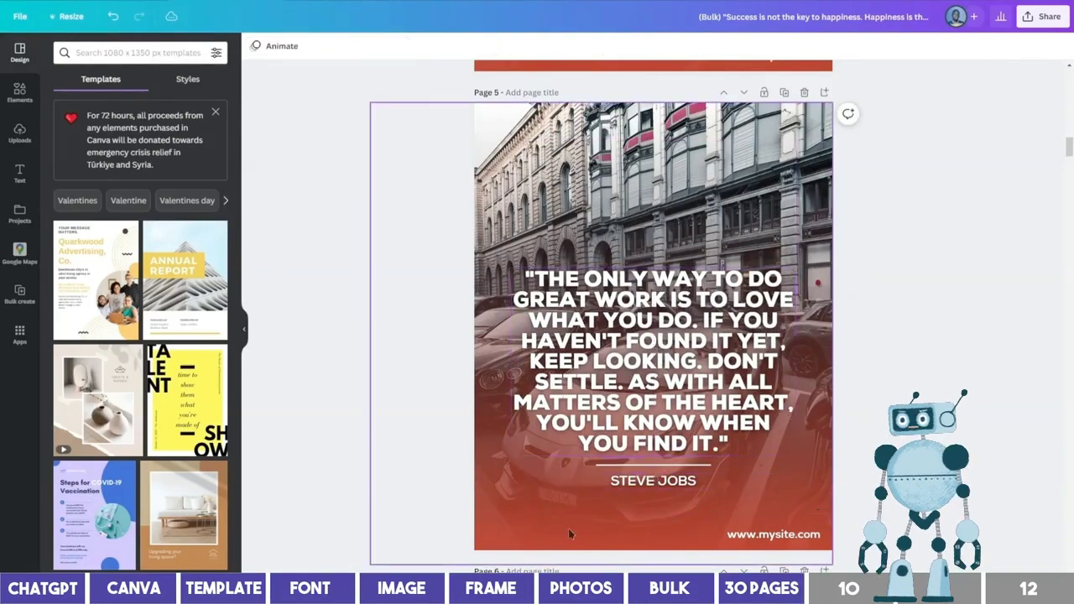
- Return to the quote template, recolor its gradient overlay black, and generate the pages again from all the selected rows
{"action": "scroll", "coordinate": [494, 524], "scroll_direction": "up", "scroll_amount": 5}
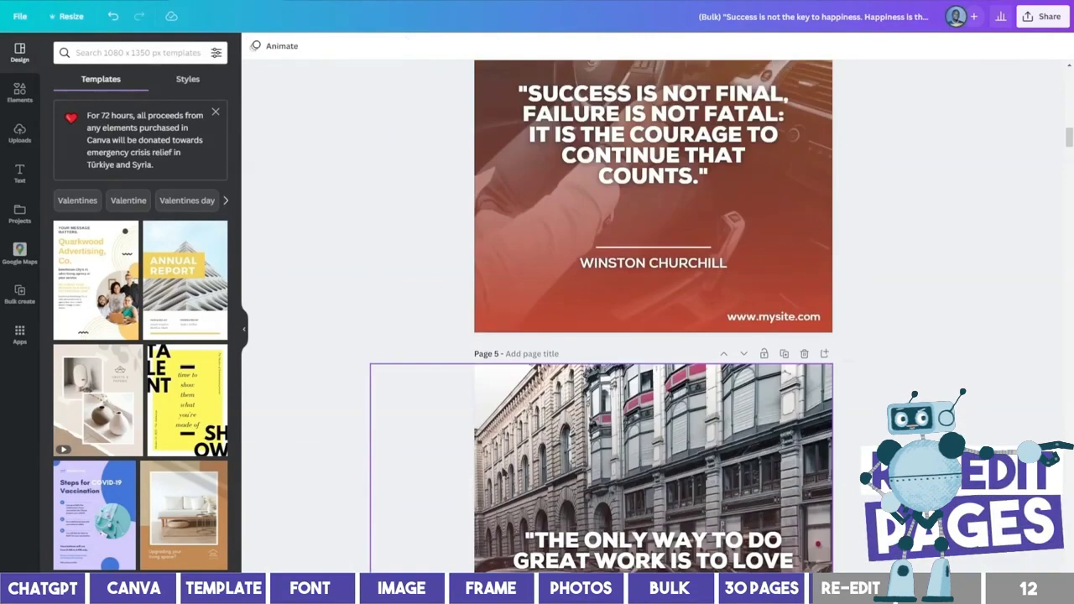
{"action": "scroll", "coordinate": [521, 444], "scroll_direction": "up", "scroll_amount": 2}
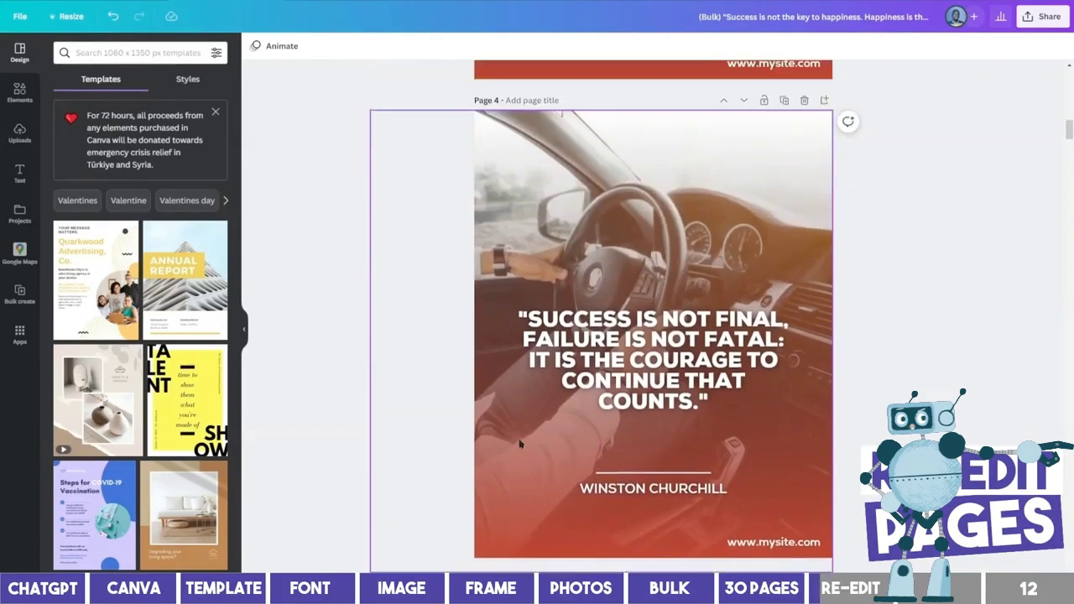
{"action": "left_click", "coordinate": [481, 511]}
{"action": "left_click", "coordinate": [310, 332]}
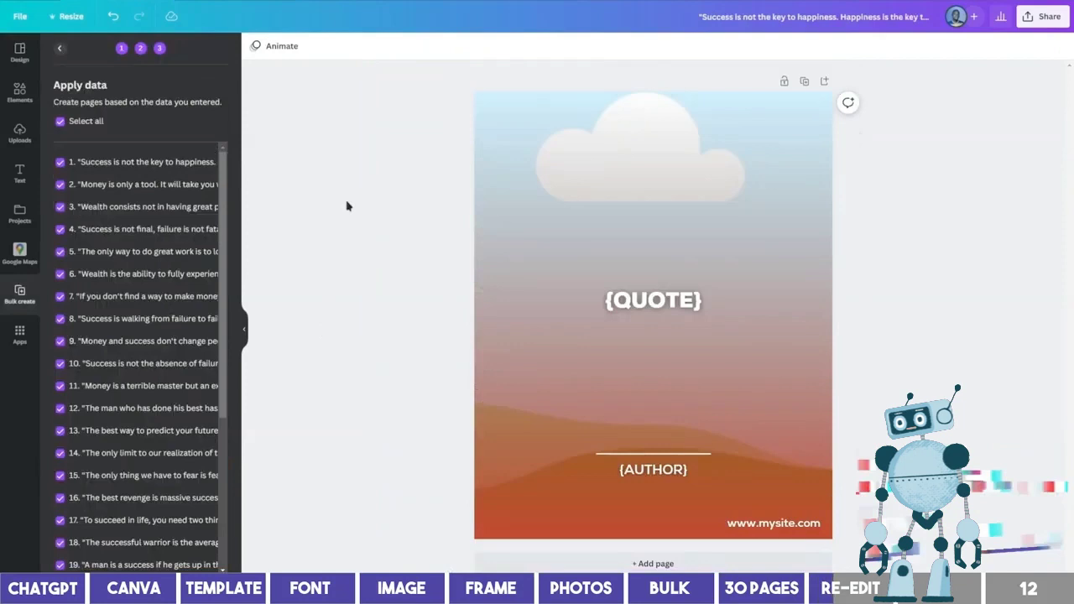
{"action": "left_click", "coordinate": [515, 156]}
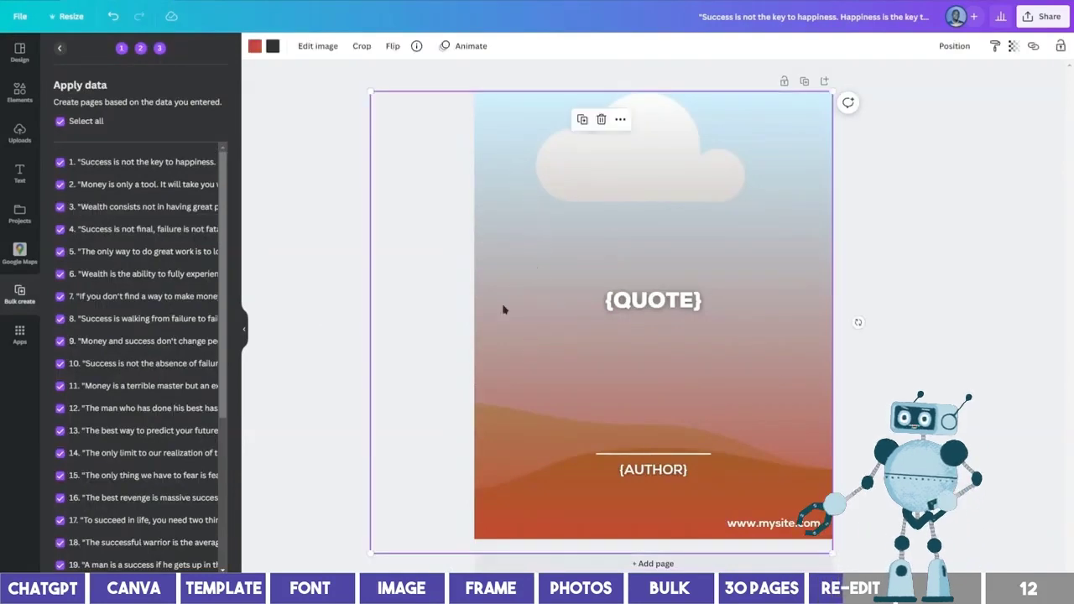
{"action": "left_click", "coordinate": [255, 46]}
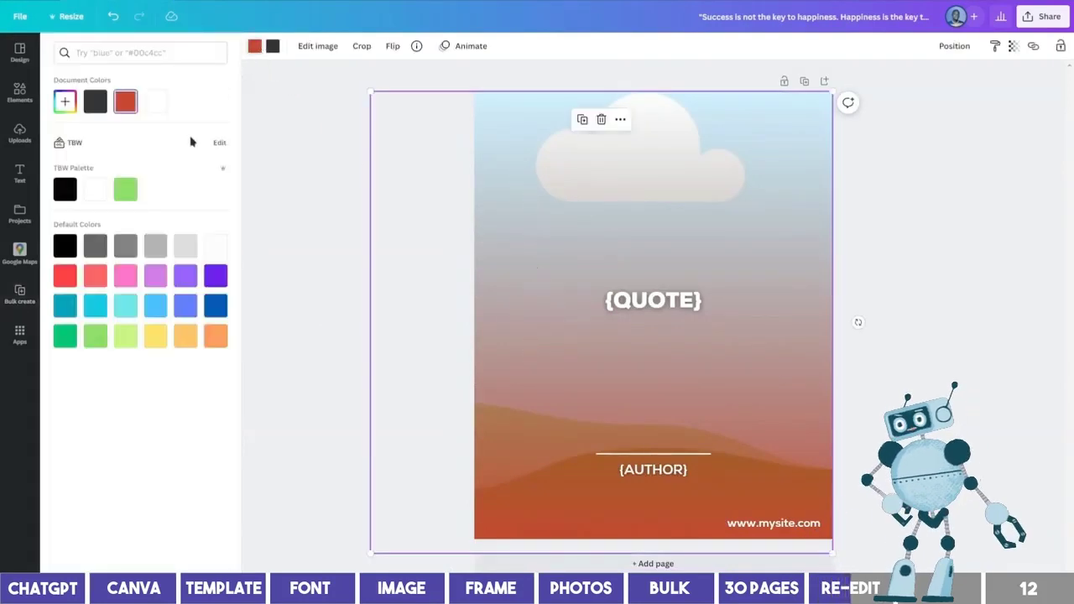
{"action": "left_click", "coordinate": [66, 193]}
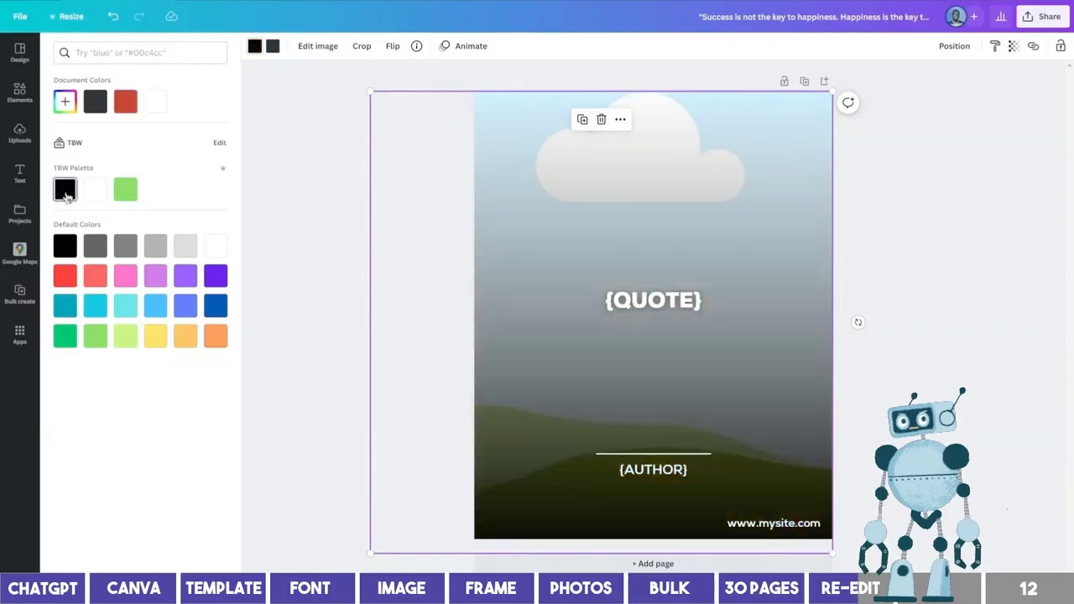
{"action": "left_click", "coordinate": [300, 385]}
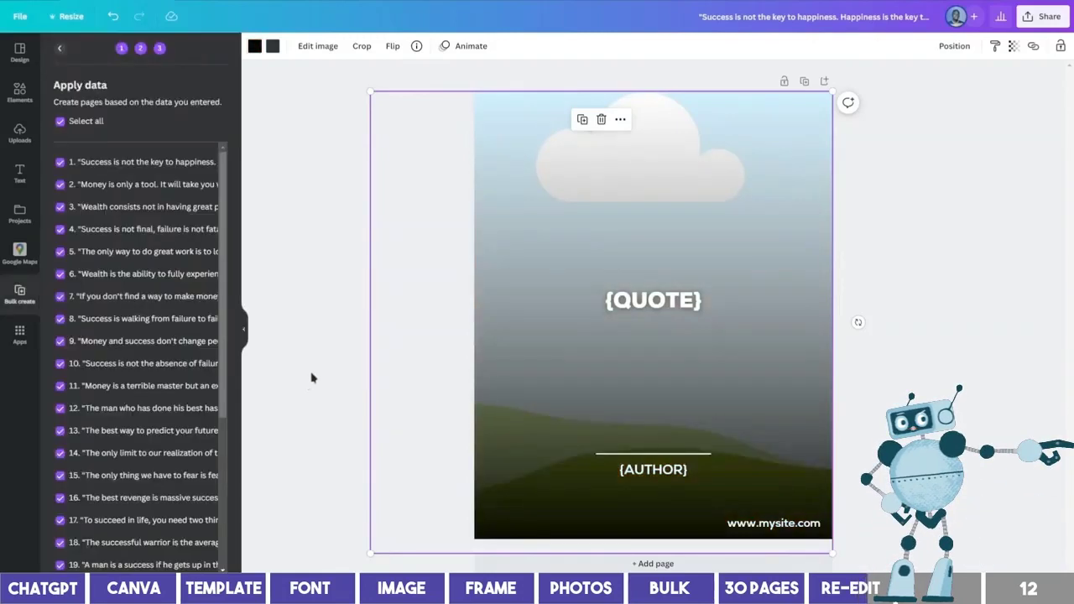
{"action": "left_click", "coordinate": [307, 461]}
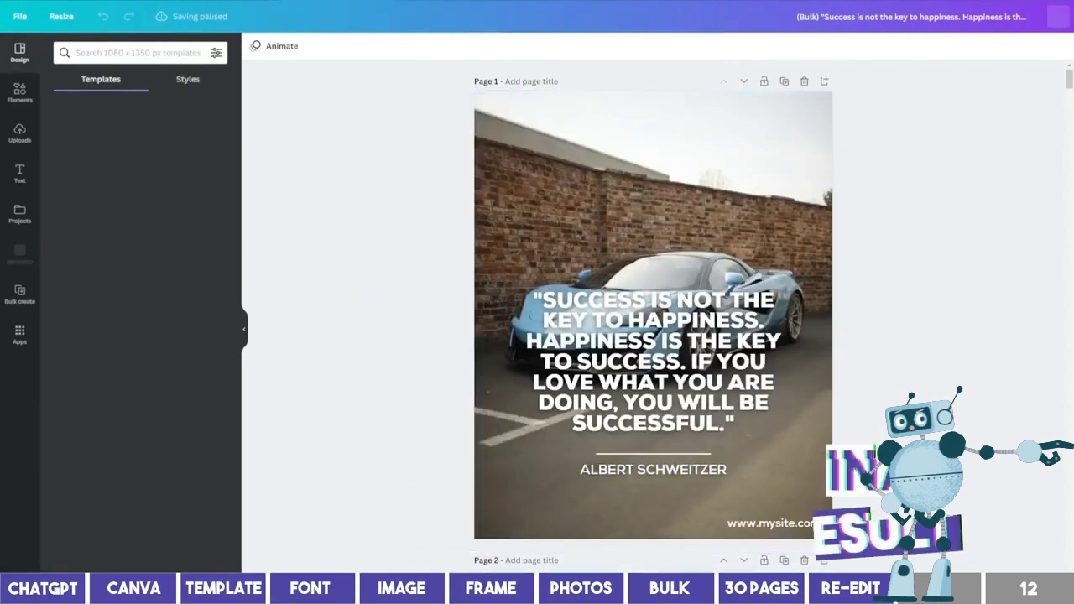
- Look through the regenerated pages down to page 30 and in grid view, and open page 4
{"action": "scroll", "coordinate": [653, 315], "scroll_direction": "down", "scroll_amount": 20}
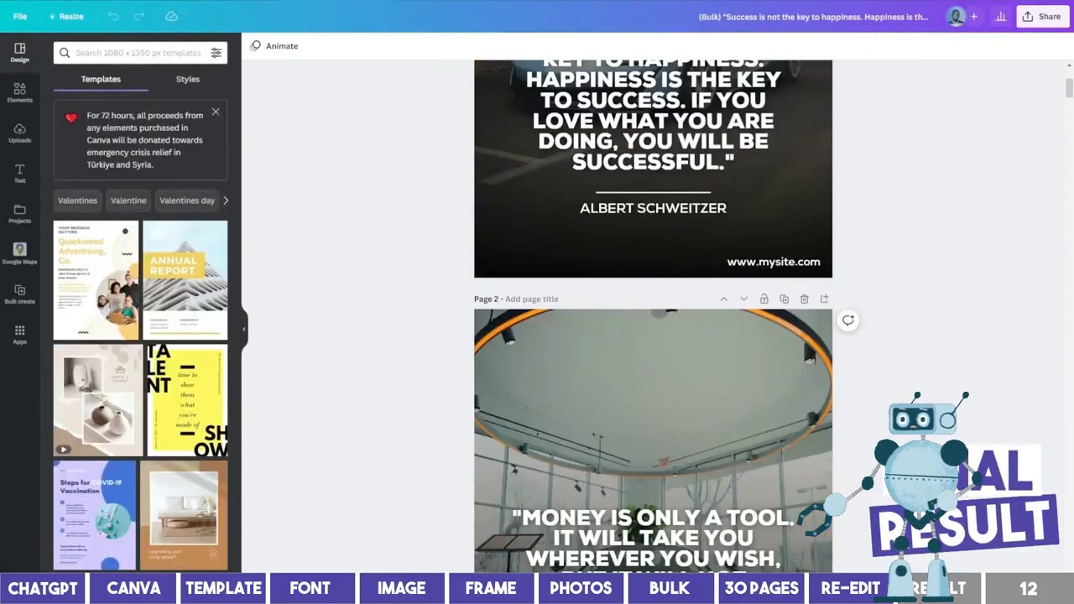
{"action": "scroll", "coordinate": [653, 316], "scroll_direction": "down", "scroll_amount": 3}
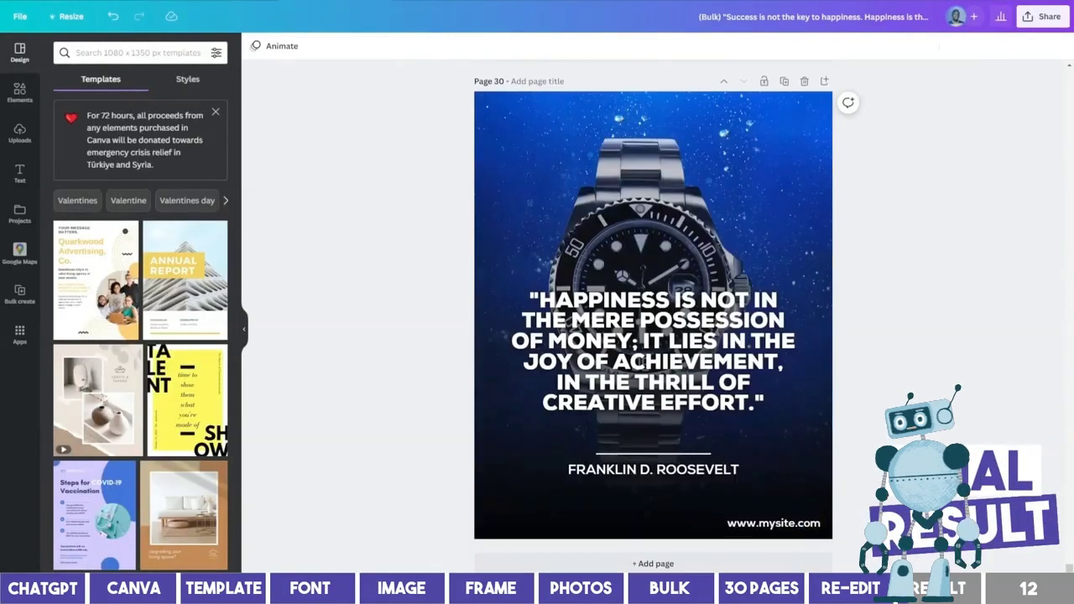
{"action": "left_click", "coordinate": [995, 587]}
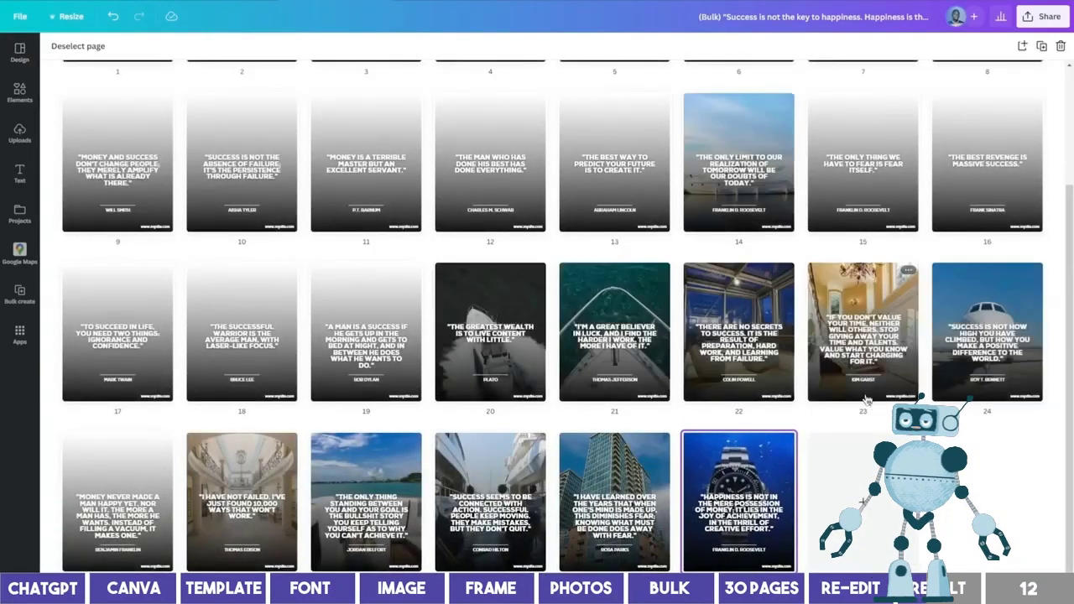
{"action": "scroll", "coordinate": [717, 377], "scroll_direction": "up", "scroll_amount": 2}
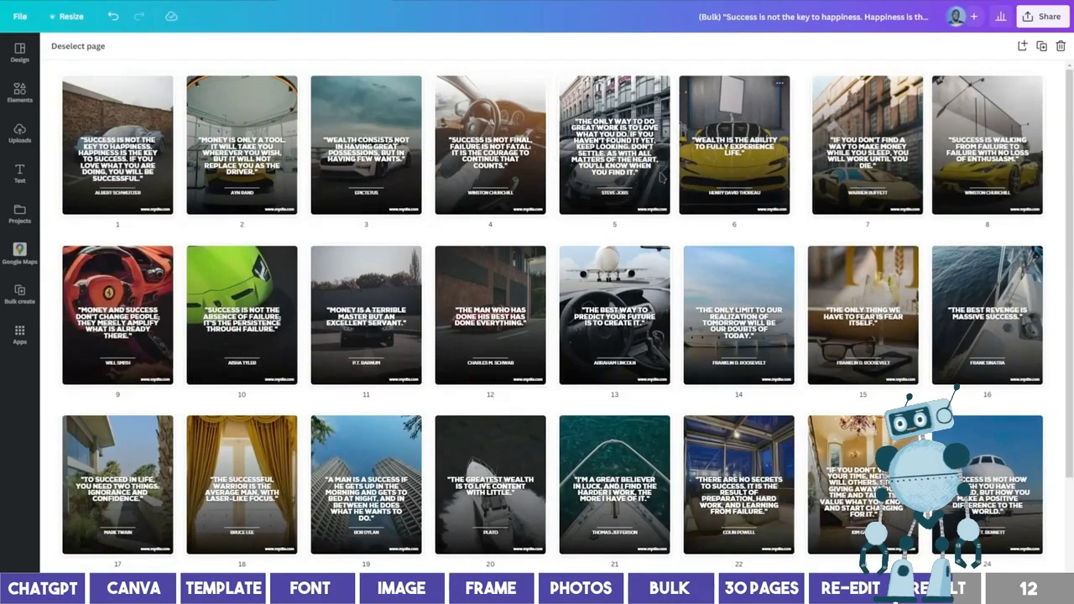
{"action": "double_click", "coordinate": [491, 196]}
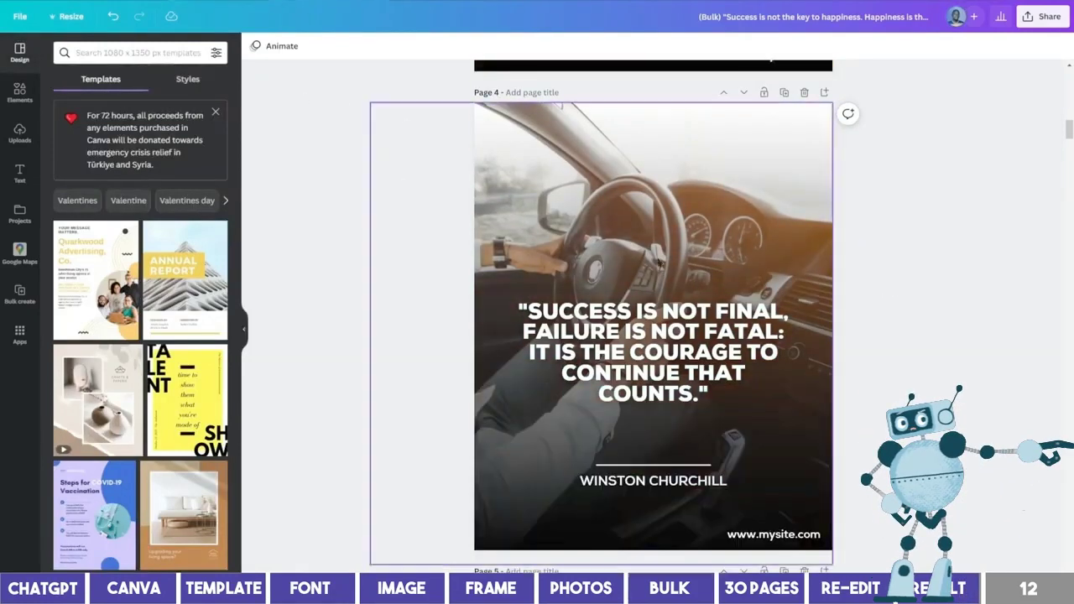
- Download the generated quote pages with PNG as the file type
{"action": "left_click", "coordinate": [1043, 17]}
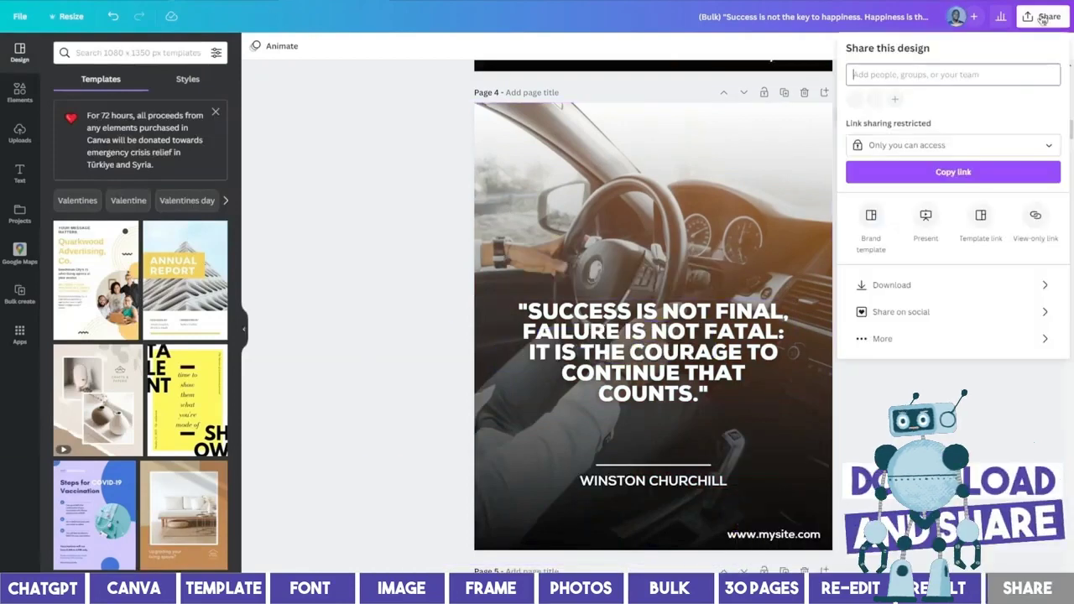
{"action": "left_click", "coordinate": [968, 286]}
{"action": "left_click", "coordinate": [936, 96]}
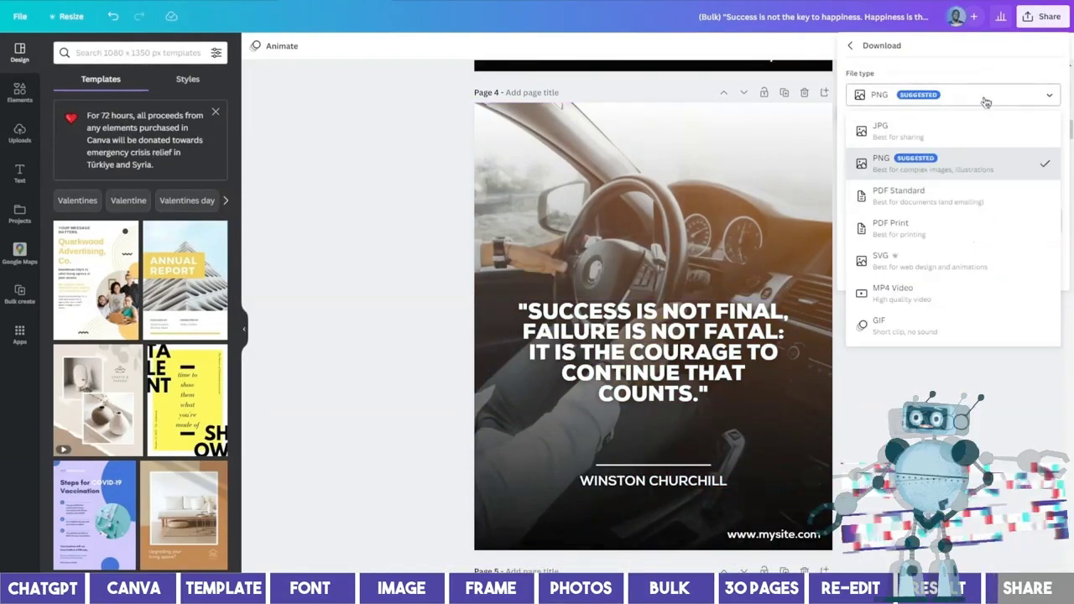
{"action": "left_click", "coordinate": [956, 166]}
{"action": "left_click", "coordinate": [953, 270]}
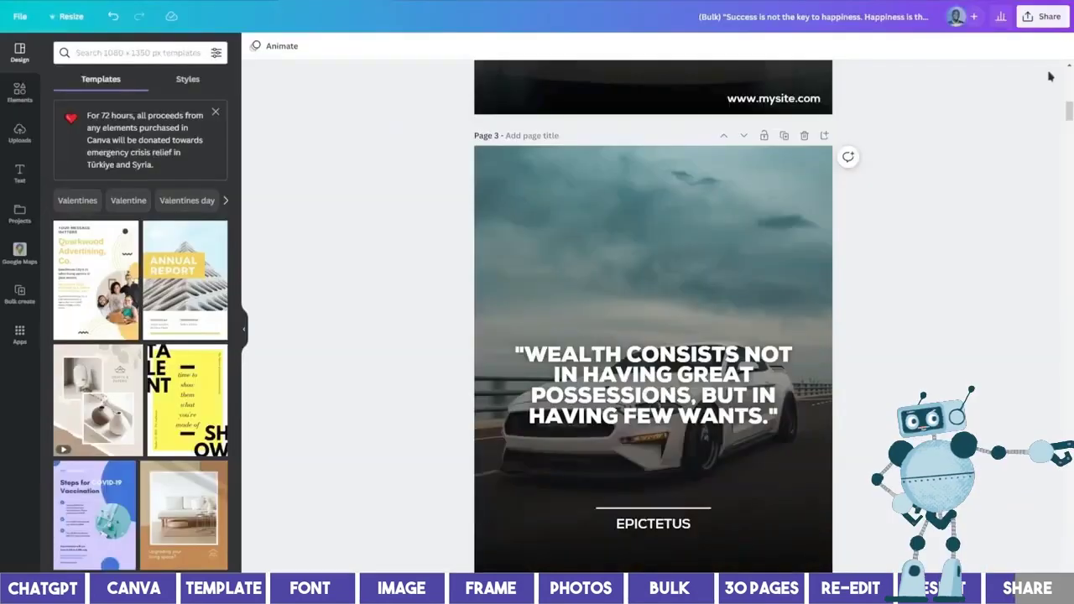
- Open the social sharing options for the design and choose Schedule
{"action": "left_click", "coordinate": [1054, 24]}
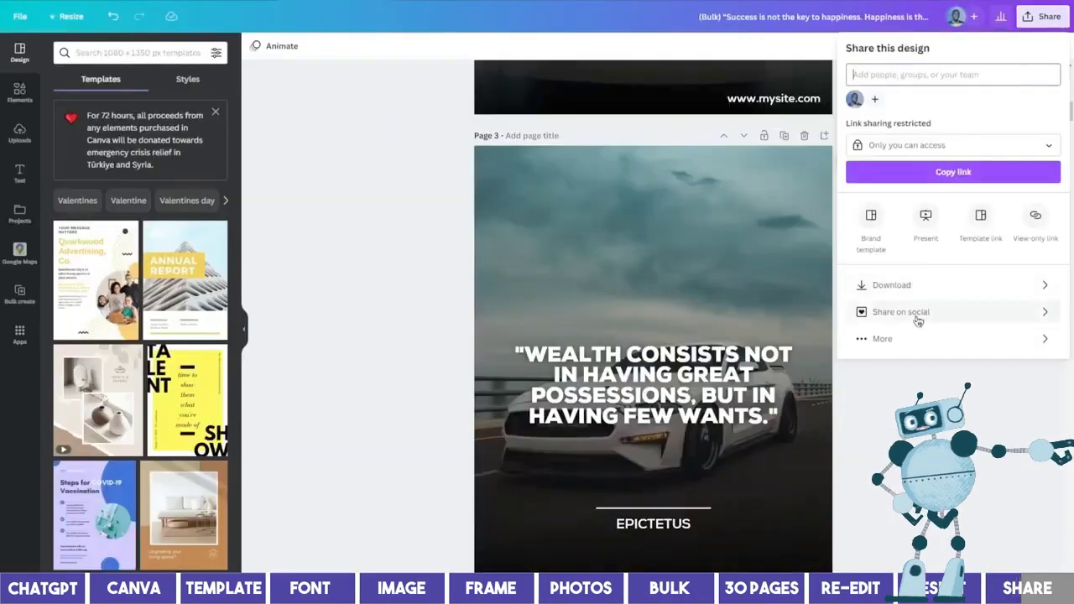
{"action": "left_click", "coordinate": [944, 321]}
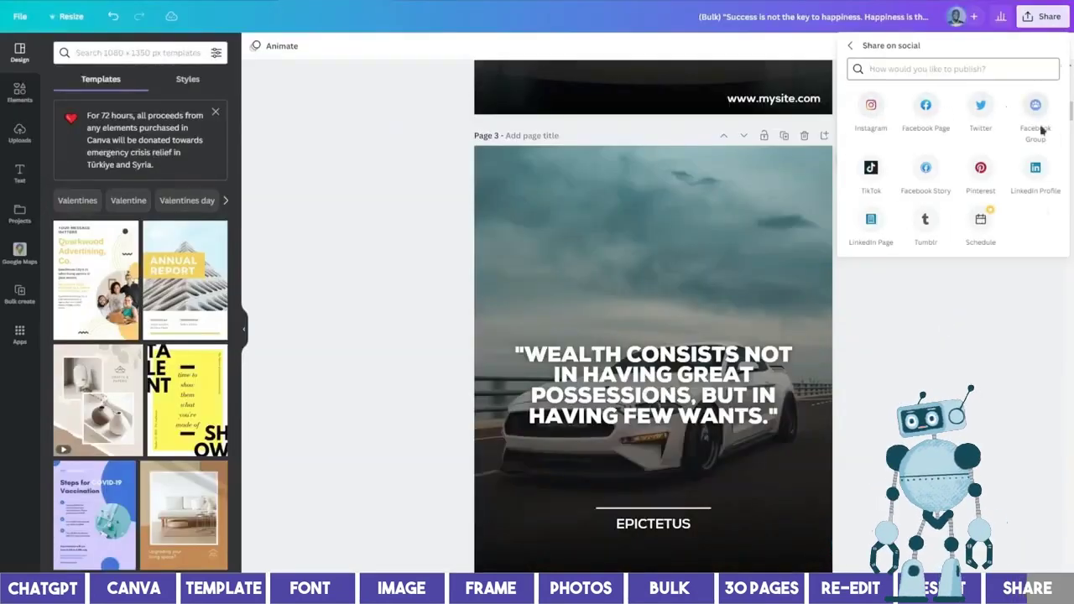
{"action": "left_click", "coordinate": [981, 224]}
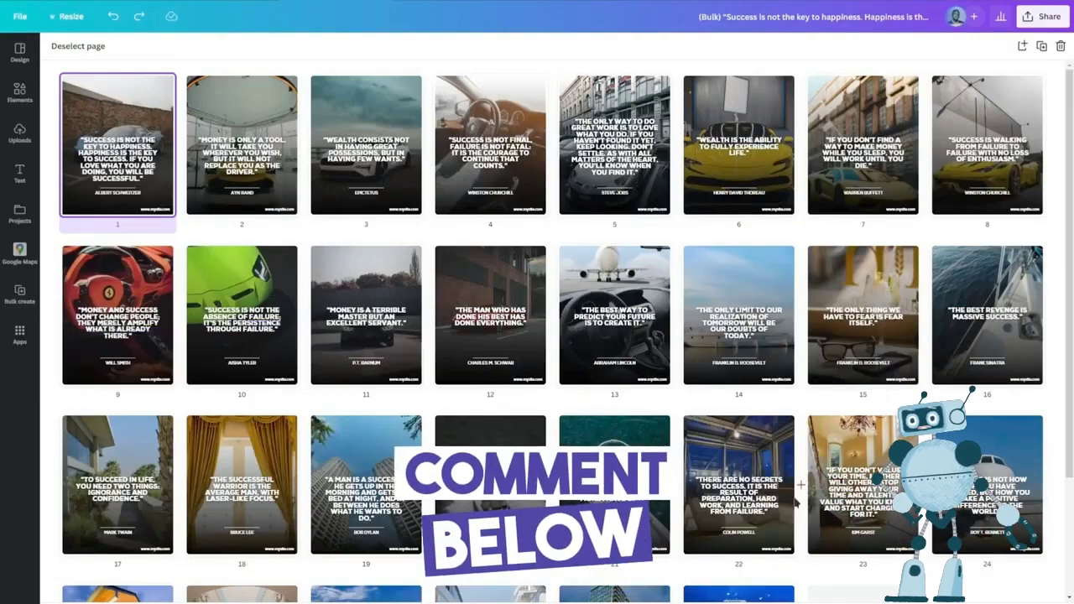
{"action": "key", "text": "Right"}
{"action": "key", "text": "Right"}
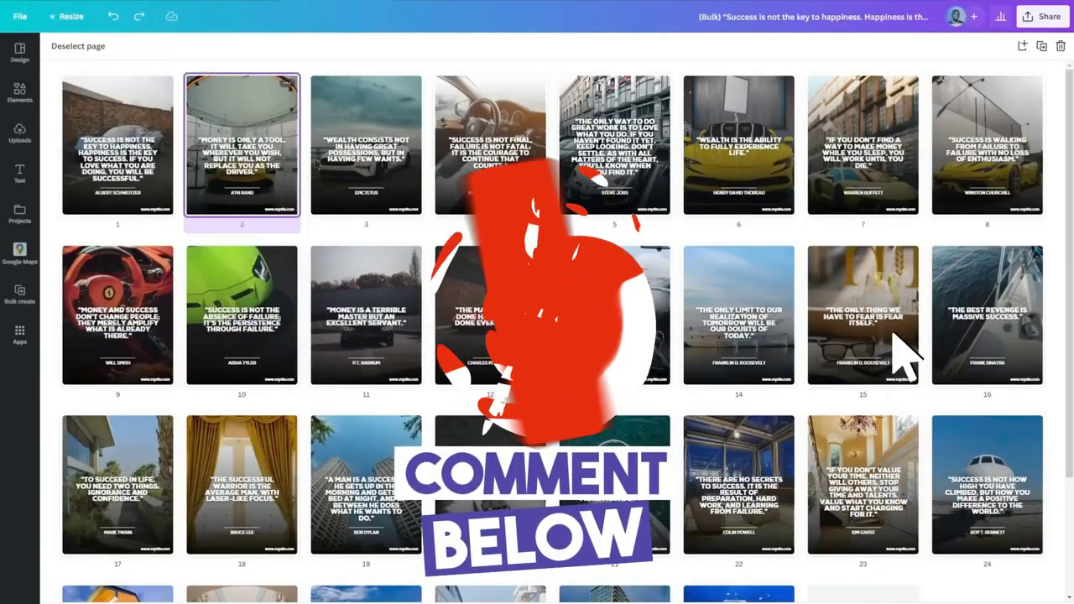